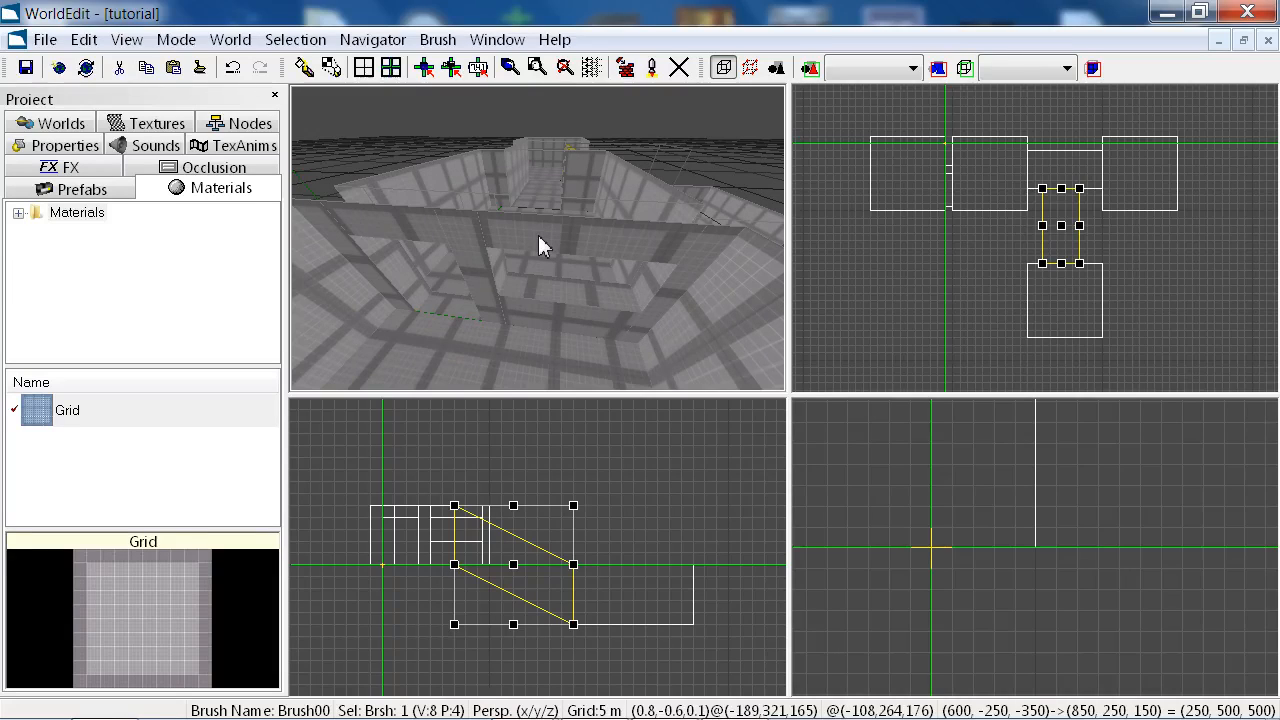
Delete all existing brushes from the level
right_click_drag(538, 236, 538, 240)
left_click_drag(538, 240, 538, 238)
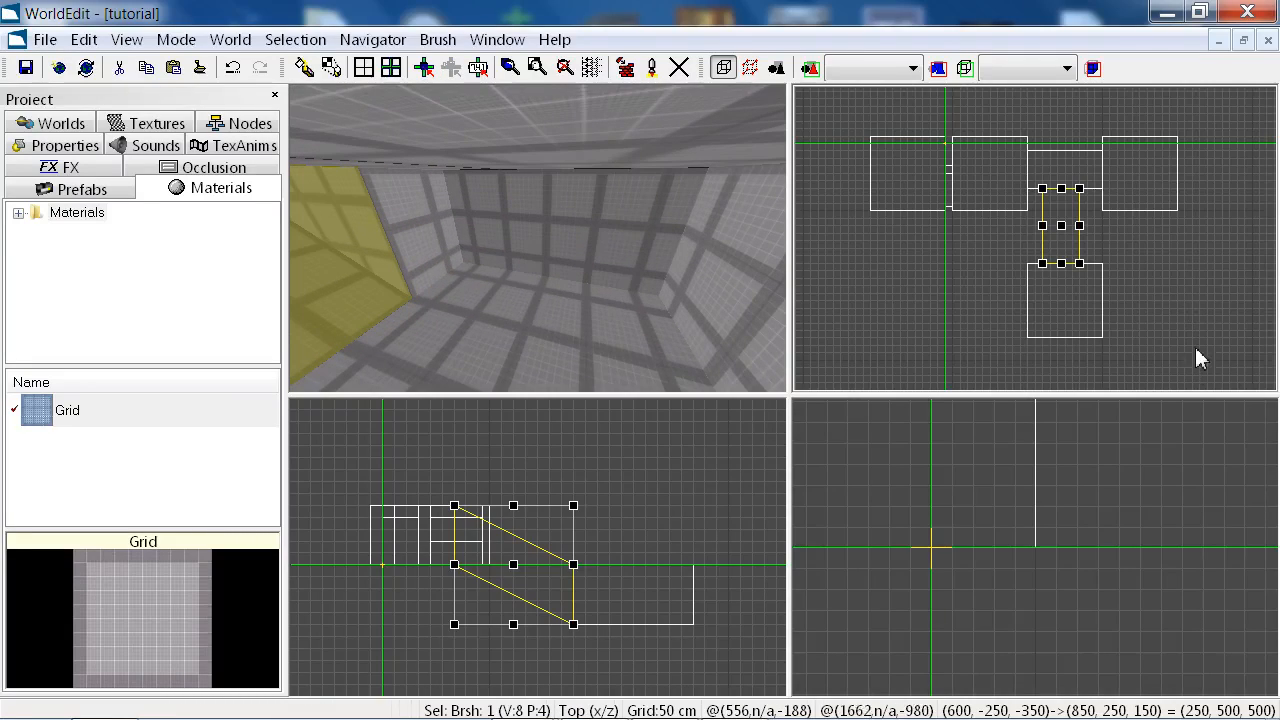
left_click_drag(1200, 360, 820, 108)
key("Delete")
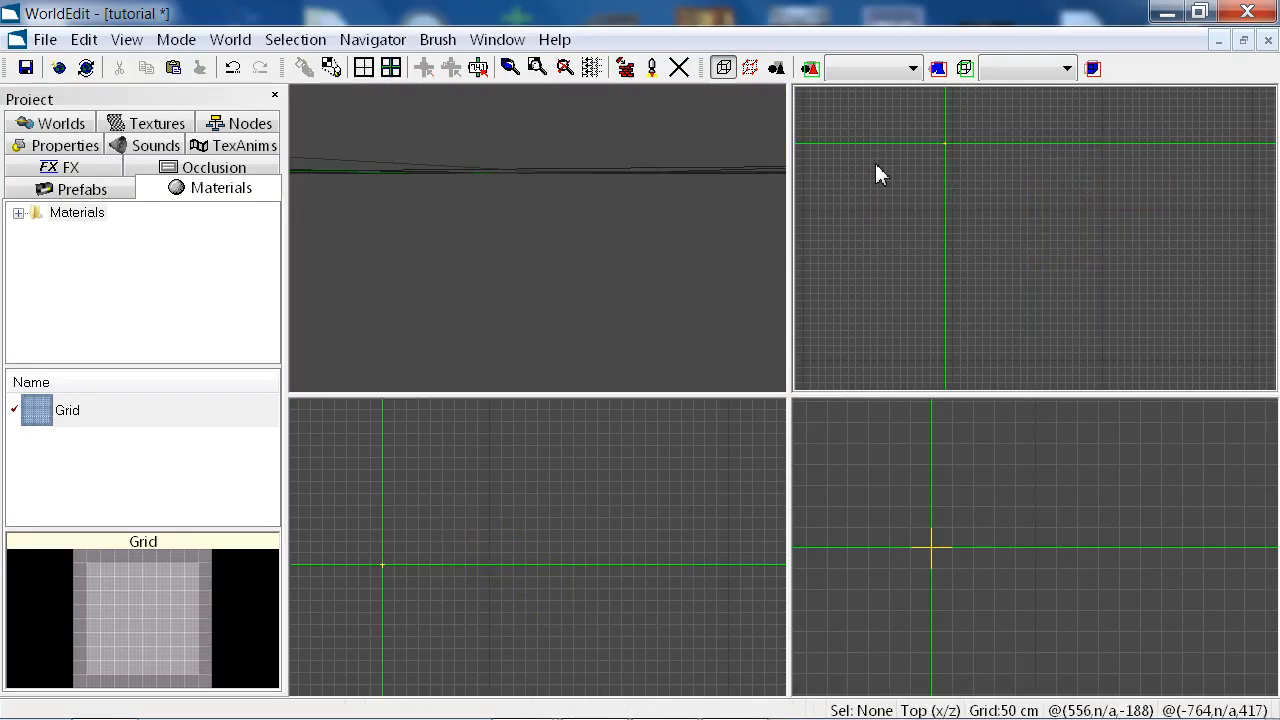
Add a box primitive brush with thickness 0 at the world origin
left_click_drag(976, 168, 1034, 245)
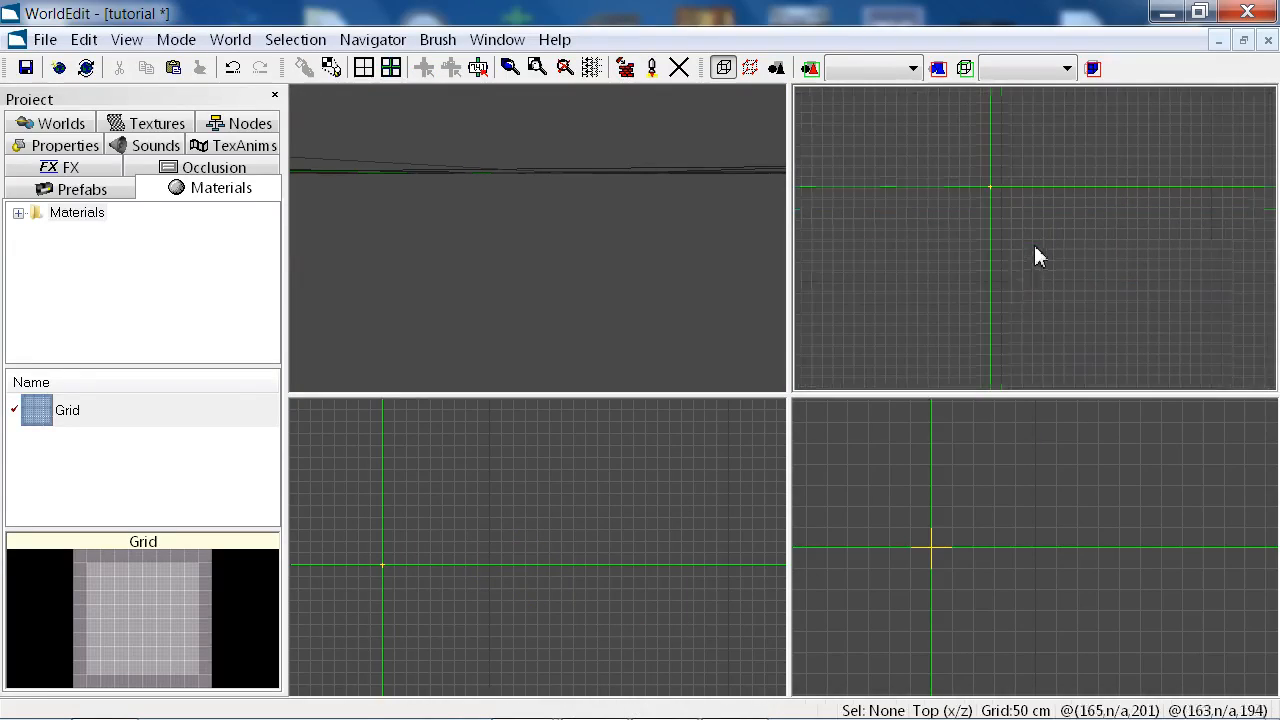
left_click(999, 281)
left_click(494, 562)
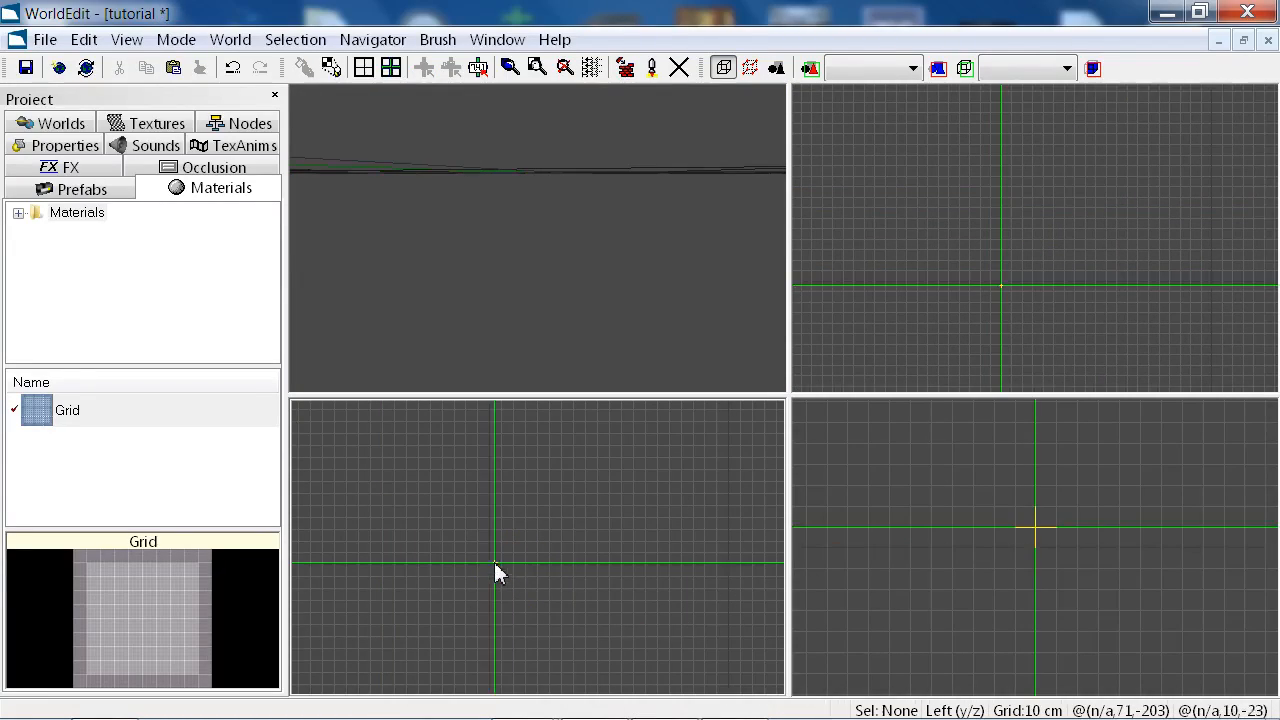
left_click(489, 564)
key("9")
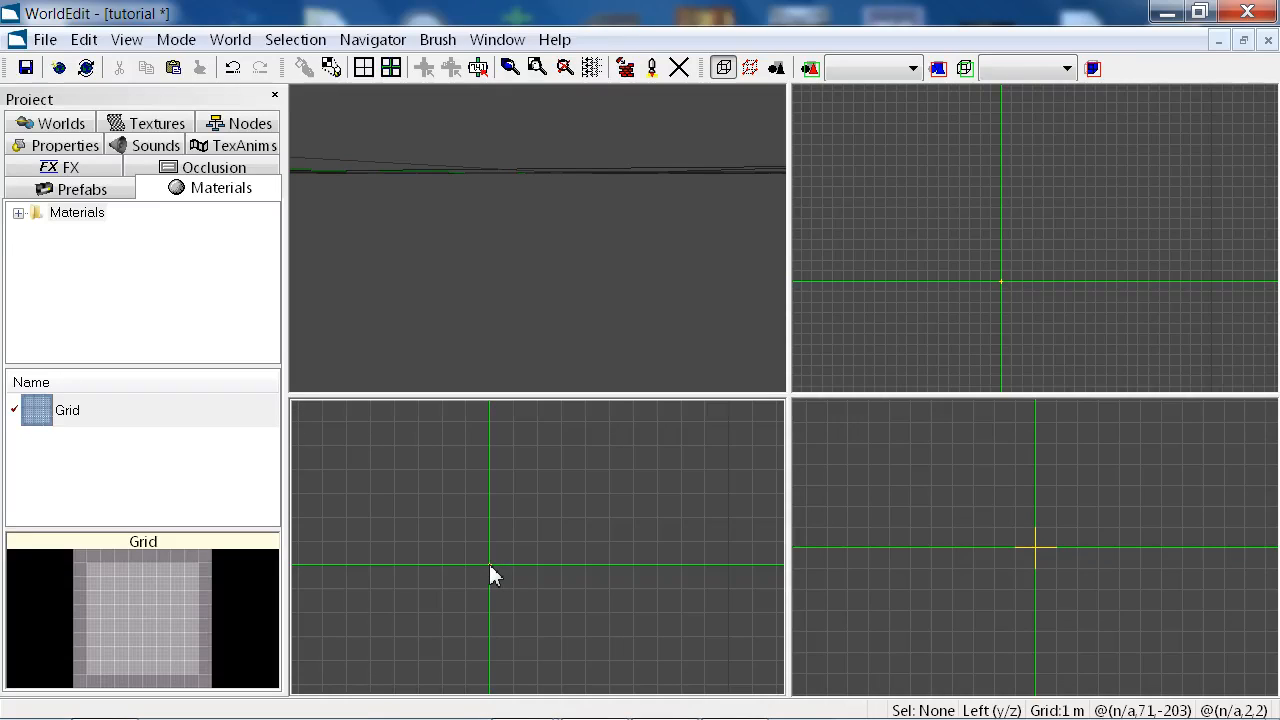
left_click(437, 40)
mouse_move(520, 66)
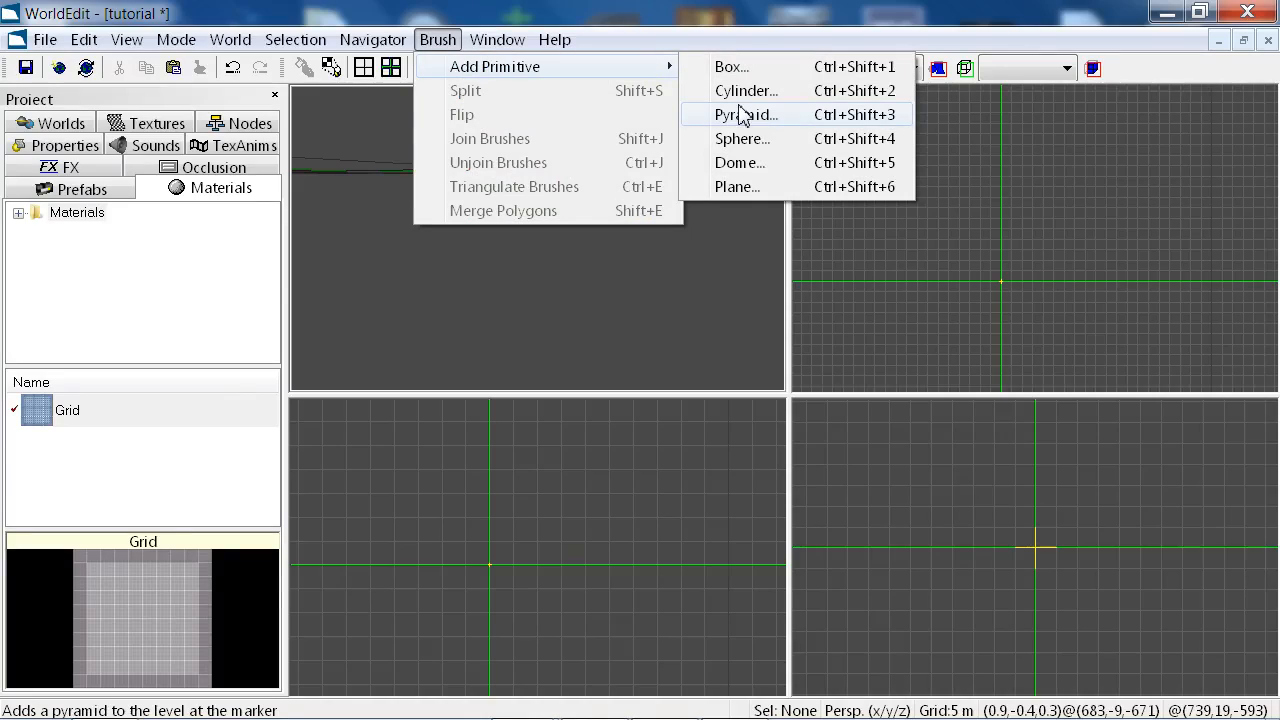
left_click(764, 72)
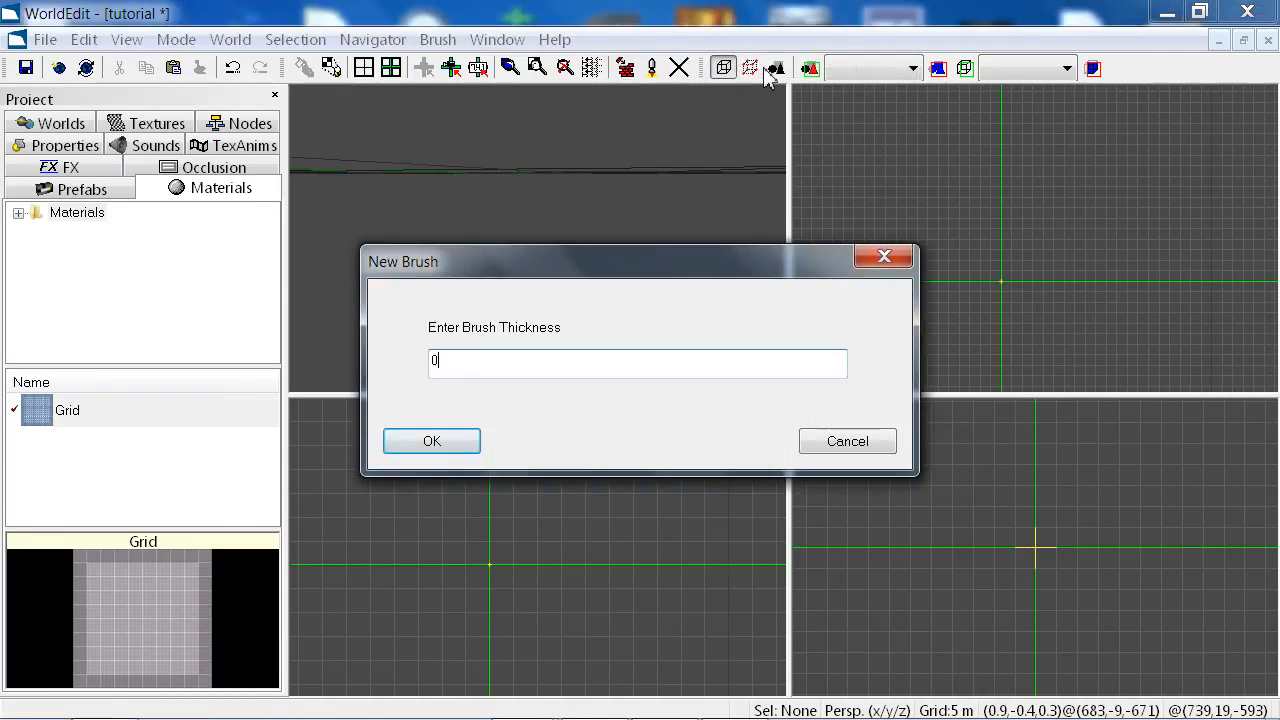
key("Return")
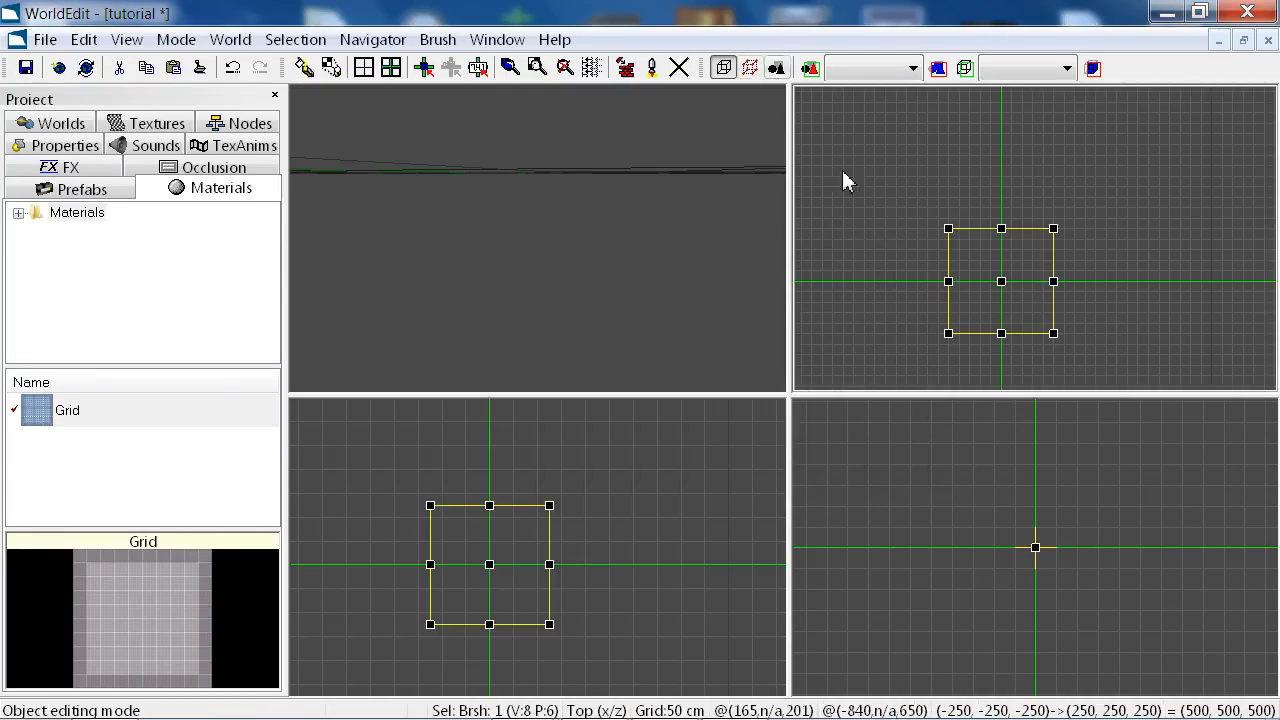
Move the box so its lower corner sits at the origin, spanning 0, 0, 0 to 500, 500, 500
left_click_drag(1003, 280, 1056, 233)
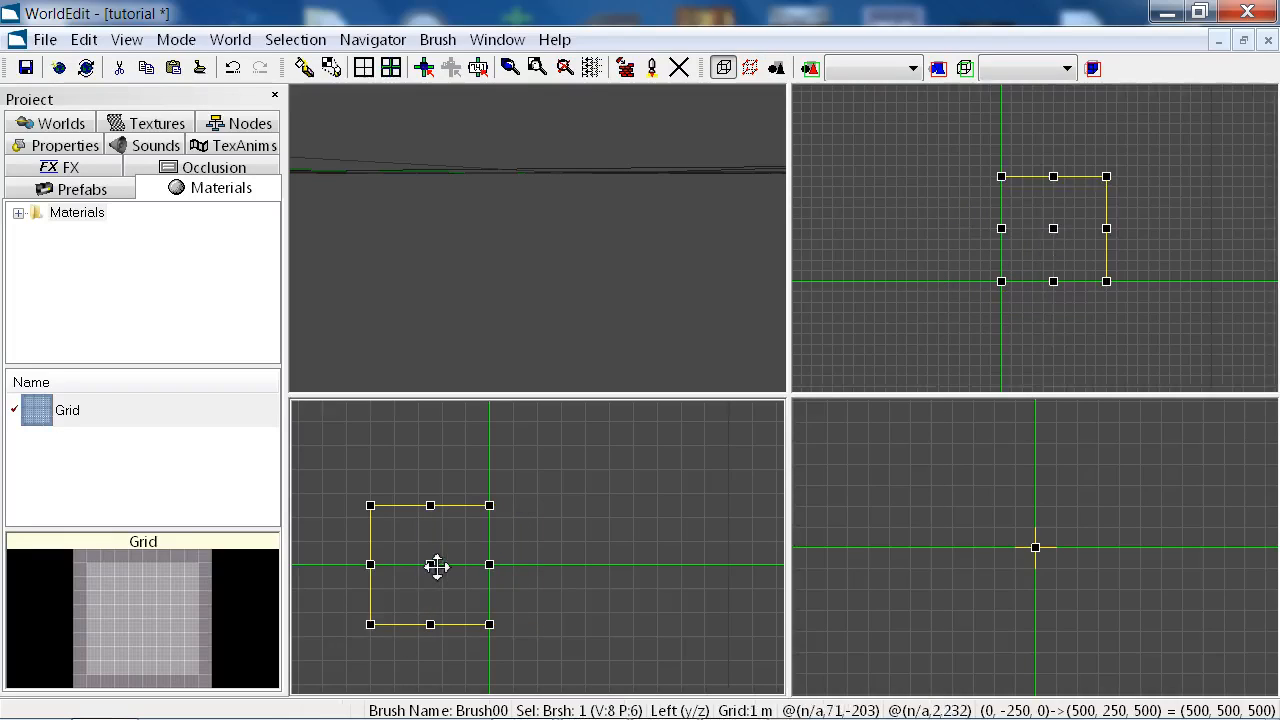
key("minus")
key("Up")
key("Up")
key("Up")
key("Up")
key("Up")
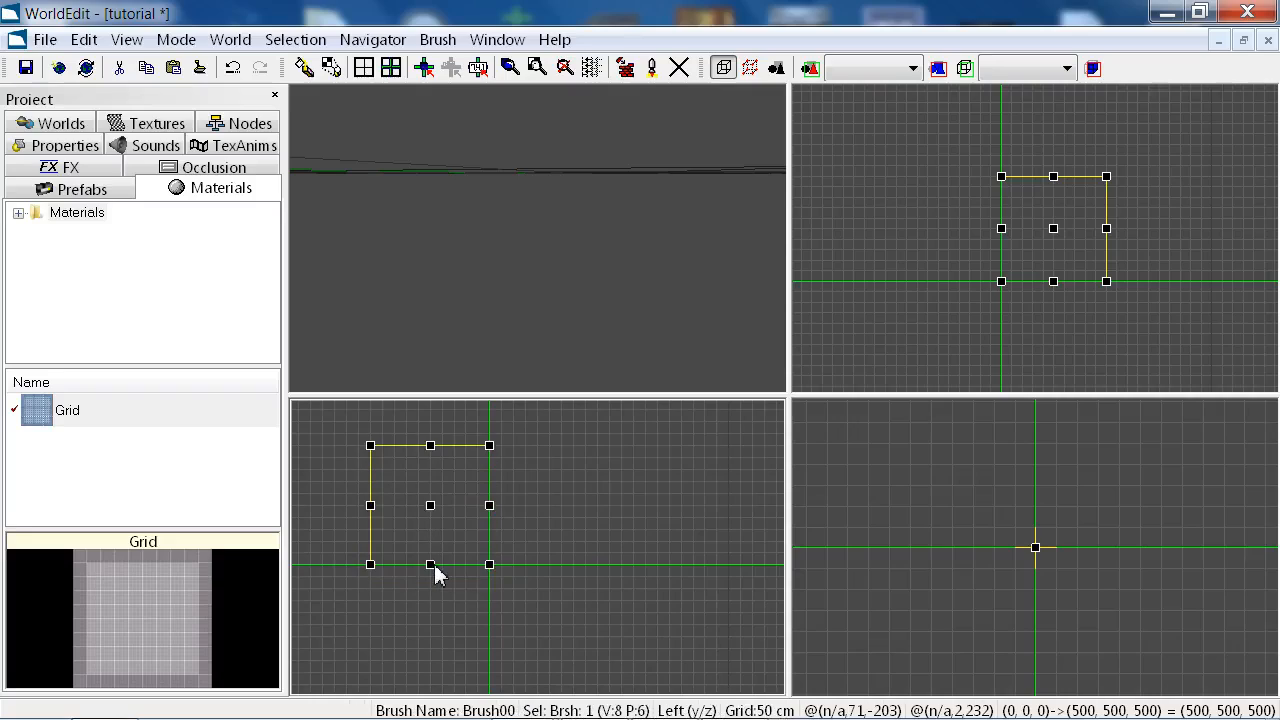
Flip the box brush so its faces point inward and reduce its height to 250 cm
key("plus")
middle_click_drag(545, 225, 537, 241)
key("f")
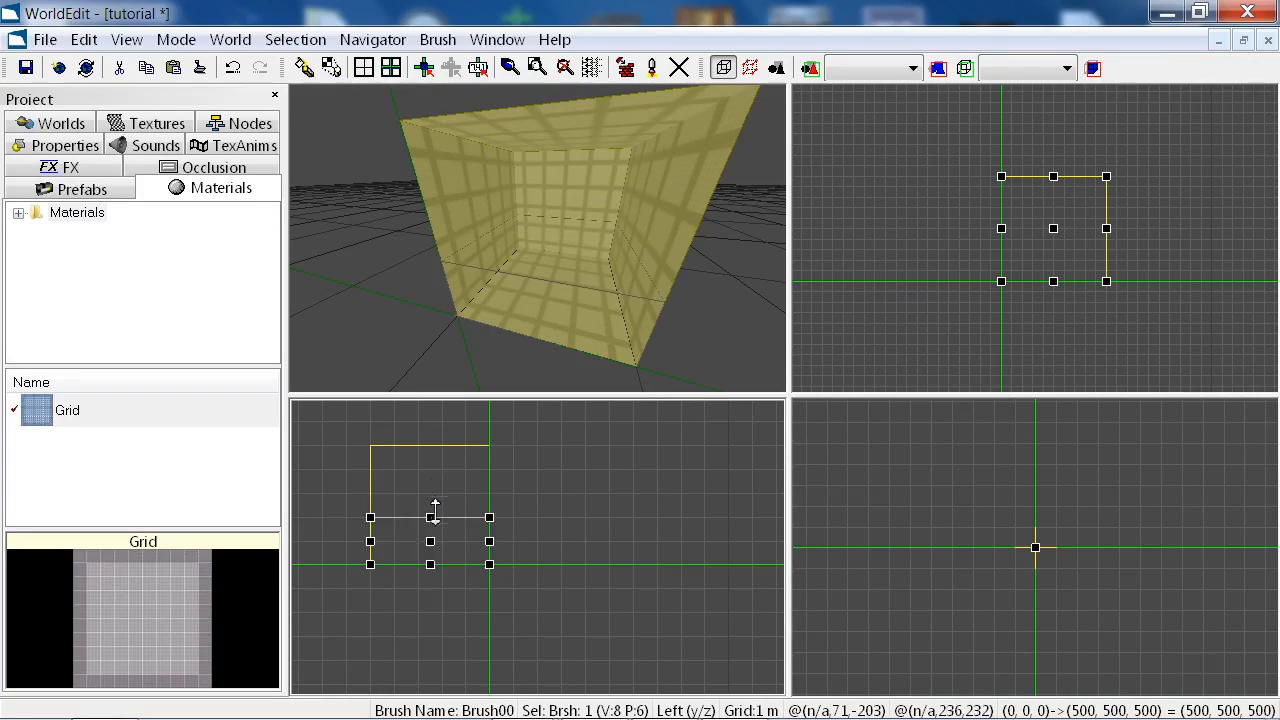
left_click_drag(435, 511, 433, 503)
key("minus")
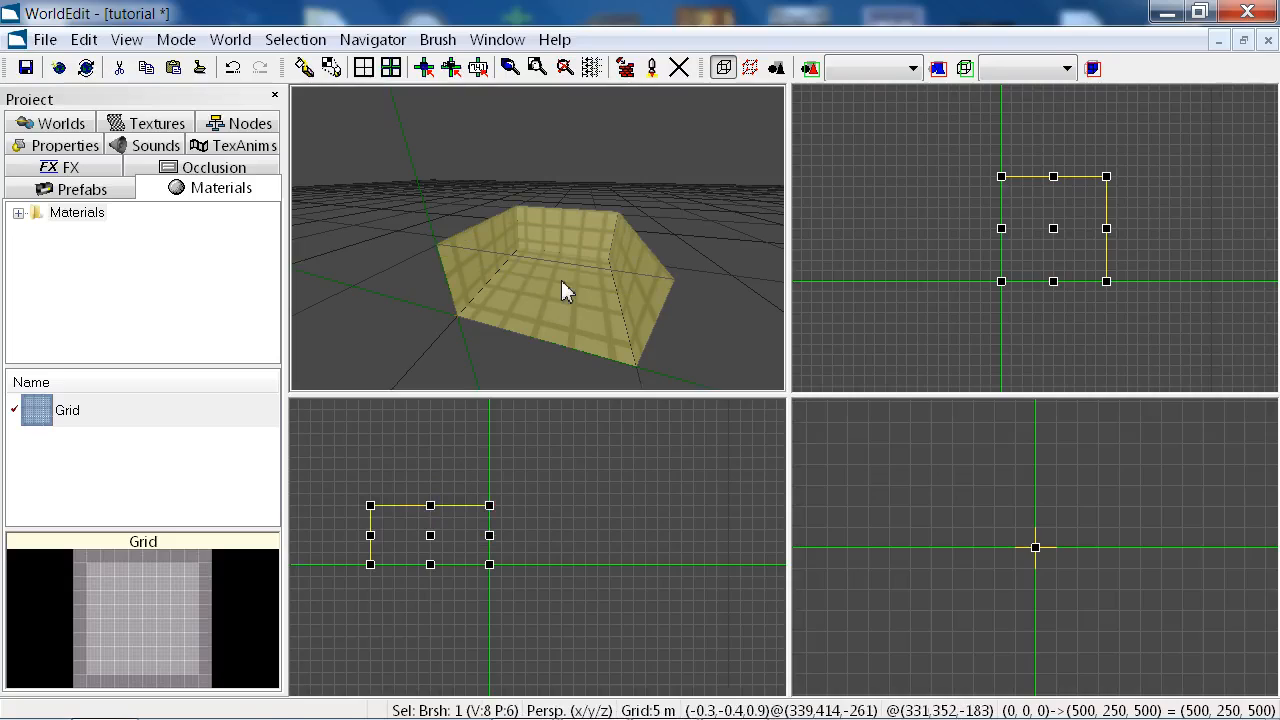
Duplicate the room brush and place the copy 1000 cm along the X axis from the original
mouse_move(561, 280)
middle_mouse_down()
mouse_move(586, 277)
mouse_move(540, 254)
mouse_move(541, 231)
middle_mouse_up()
left_click(538, 234)
left_click(545, 231)
middle_click_drag(1040, 232, 1025, 250)
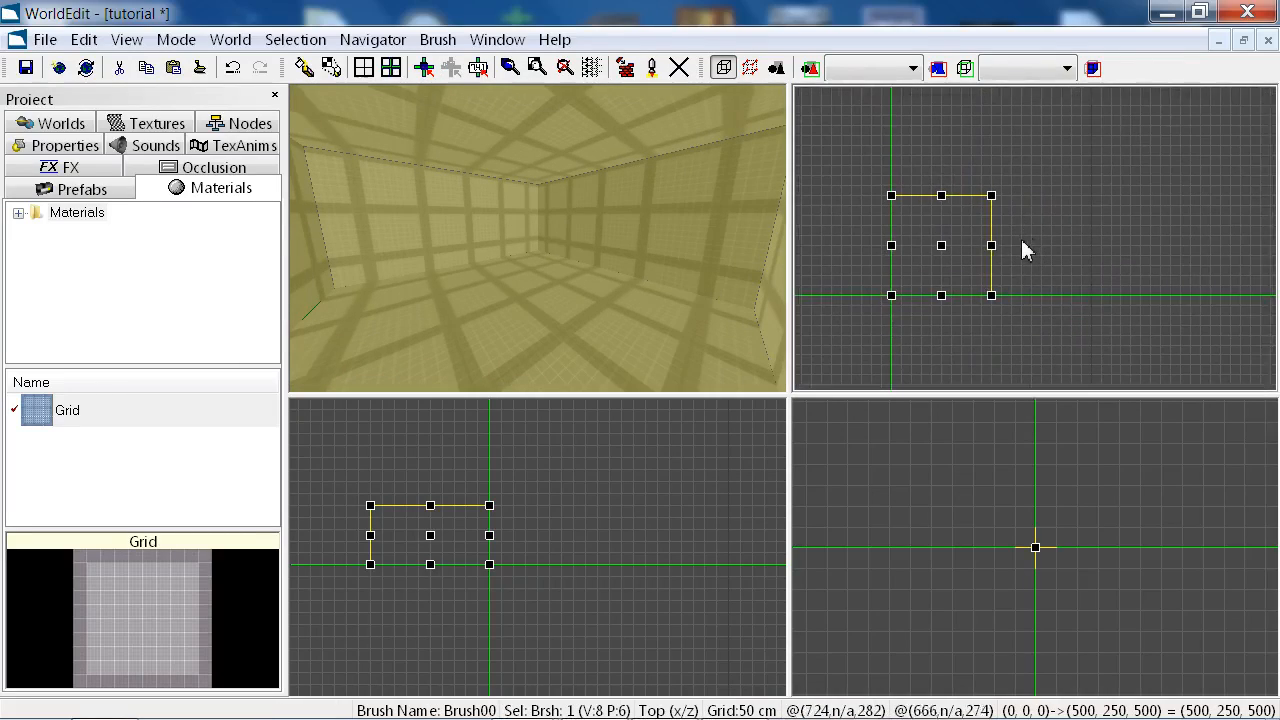
mouse_move(943, 248)
left_mouse_down()
mouse_move(1172, 246)
mouse_move(1140, 246)
left_mouse_up()
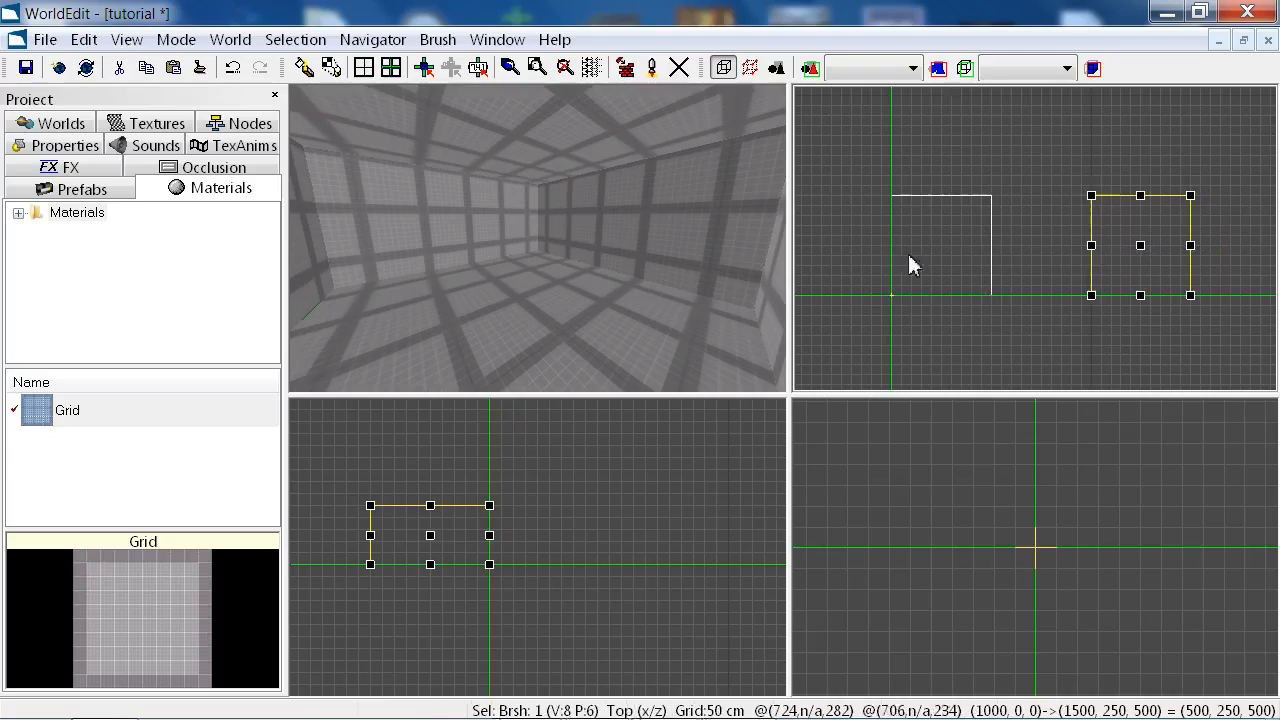
Select the facing wall polygons of both rooms and split them 50 cm in from one end, at Z 450
mouse_move(508, 277)
middle_mouse_down()
mouse_move(539, 240)
mouse_move(507, 263)
middle_mouse_up()
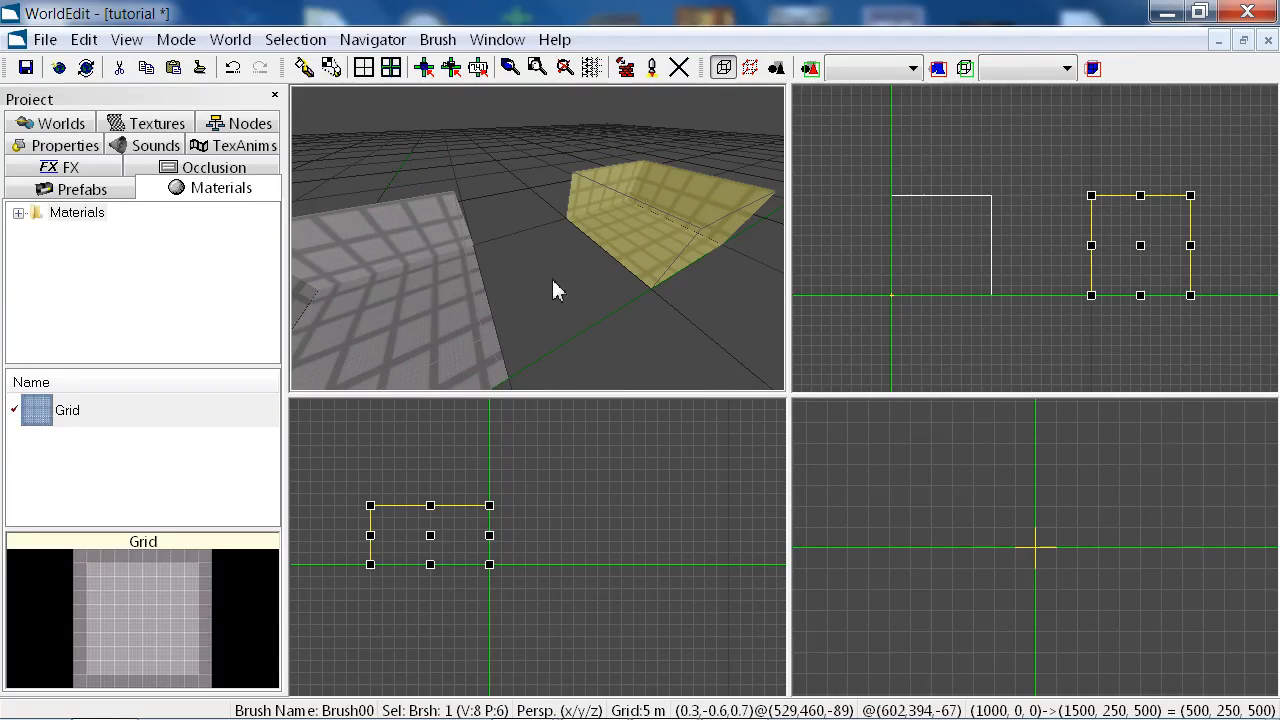
left_click(445, 315)
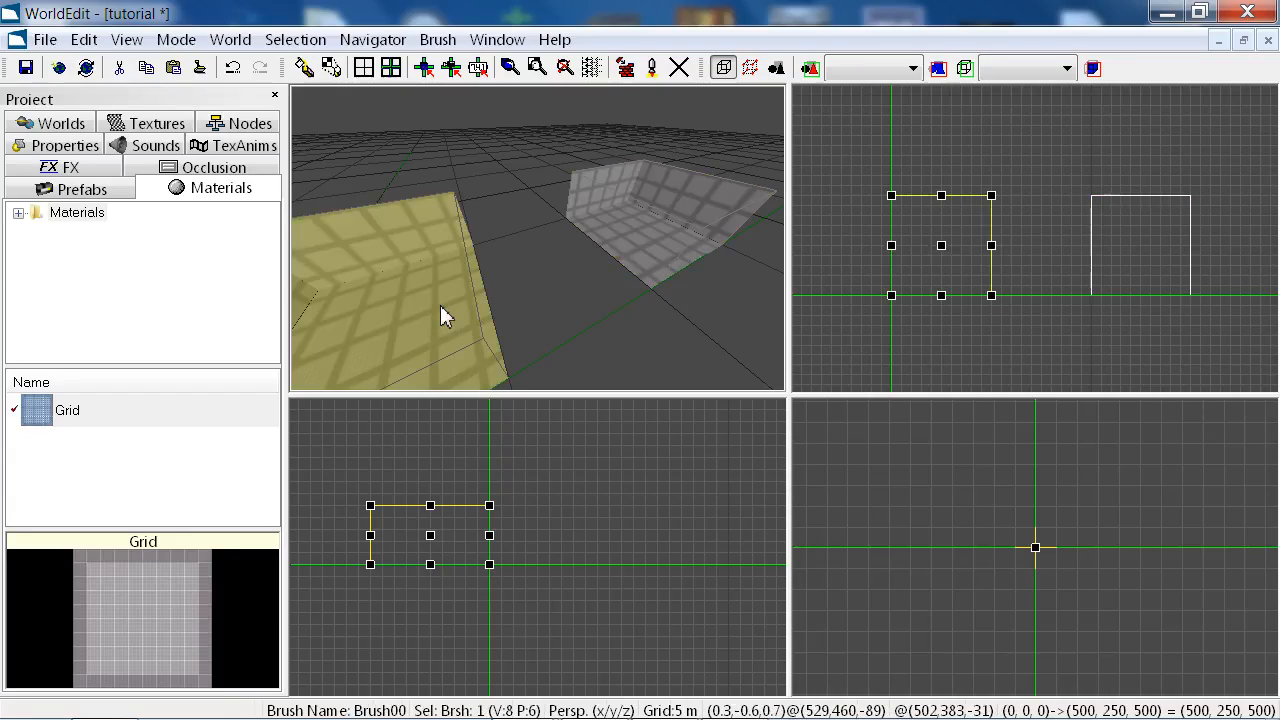
key("Escape")
middle_click_drag(481, 307, 543, 268)
left_click(578, 267)
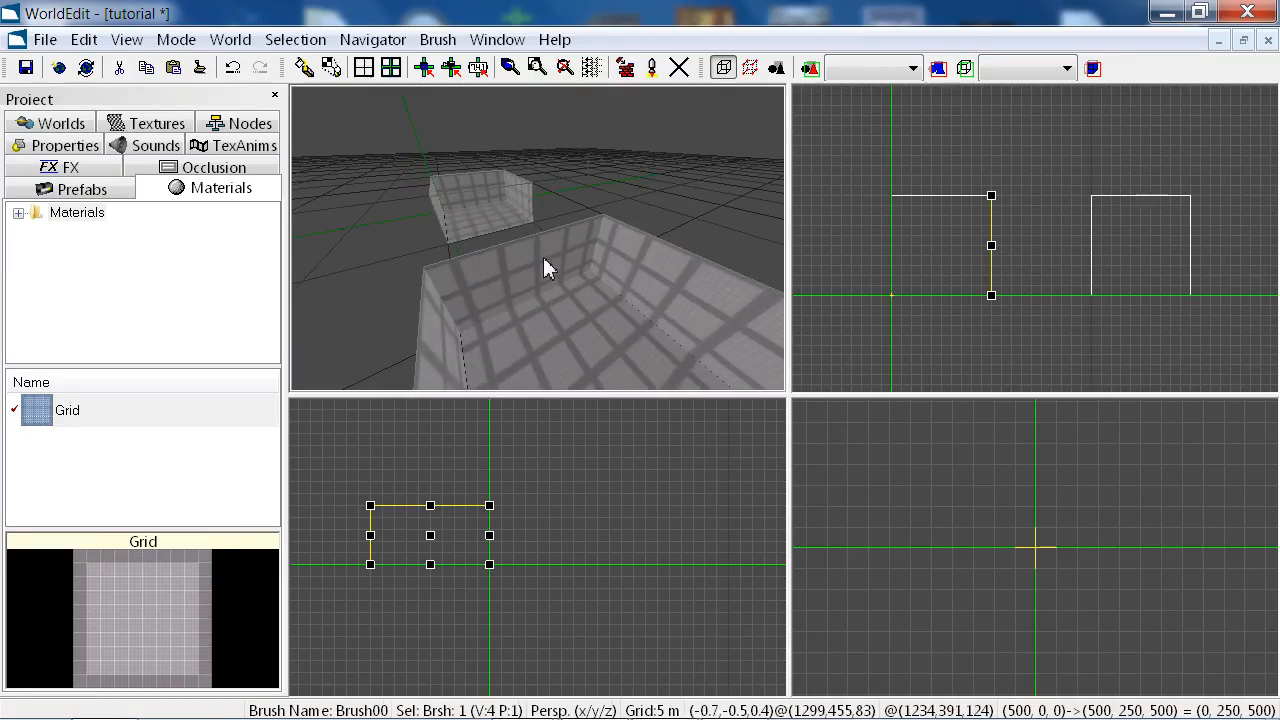
left_click(543, 266, "ctrl")
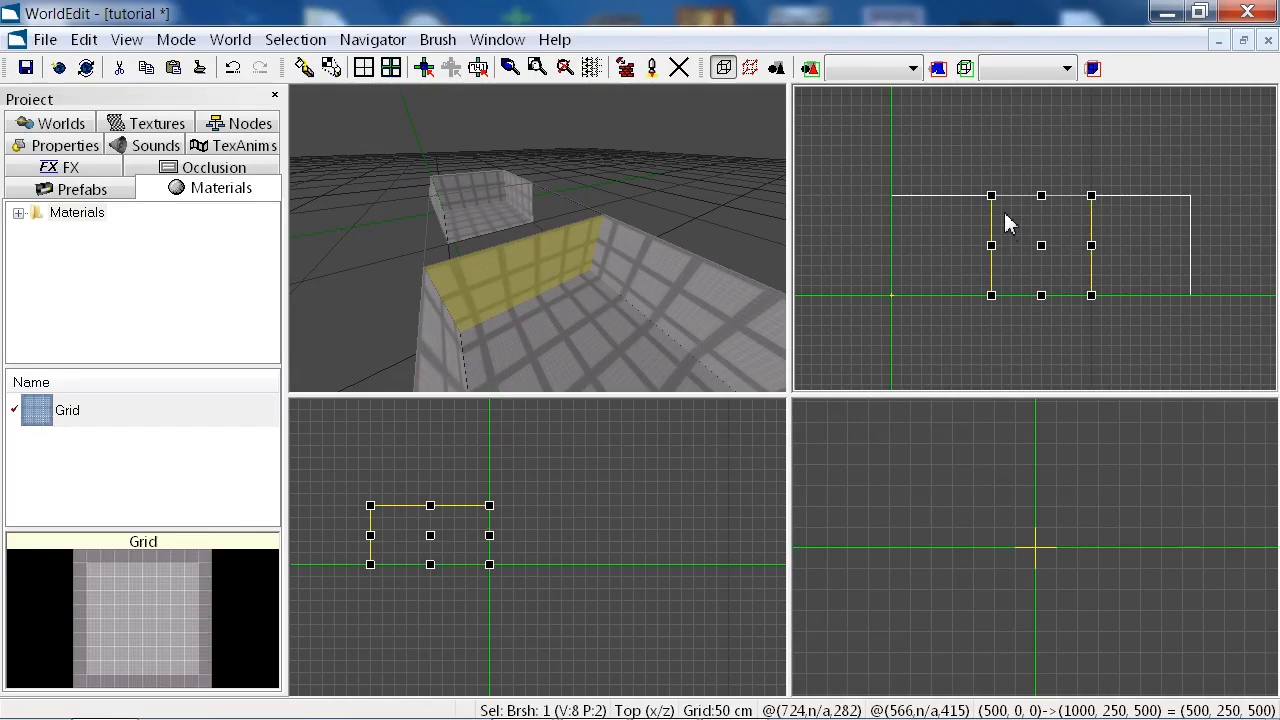
scroll(1030, 240, "up", 3)
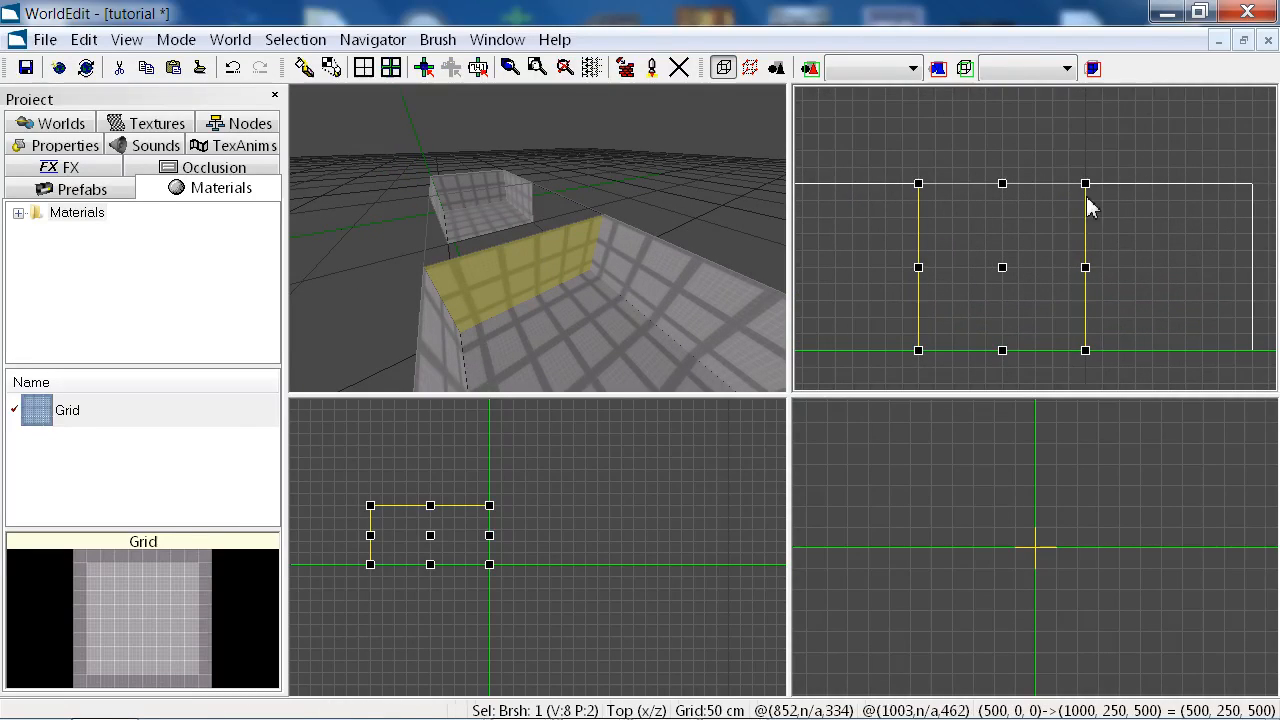
key("s")
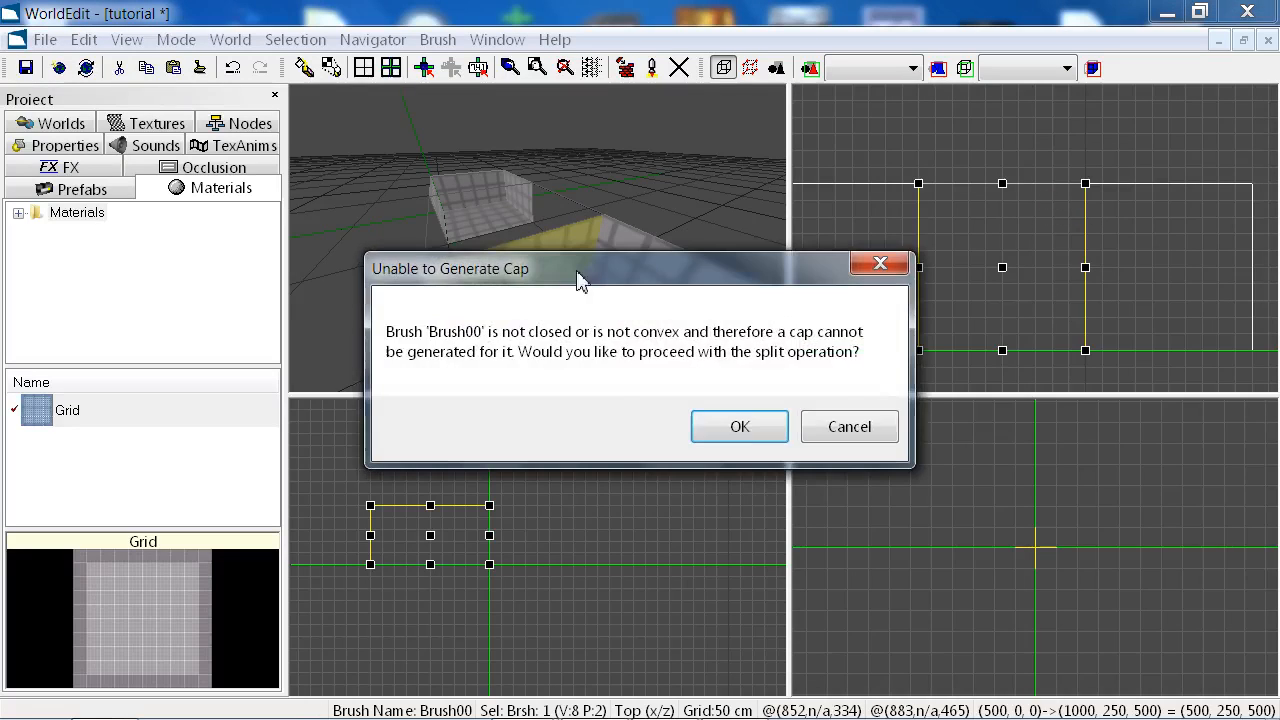
left_click(740, 427)
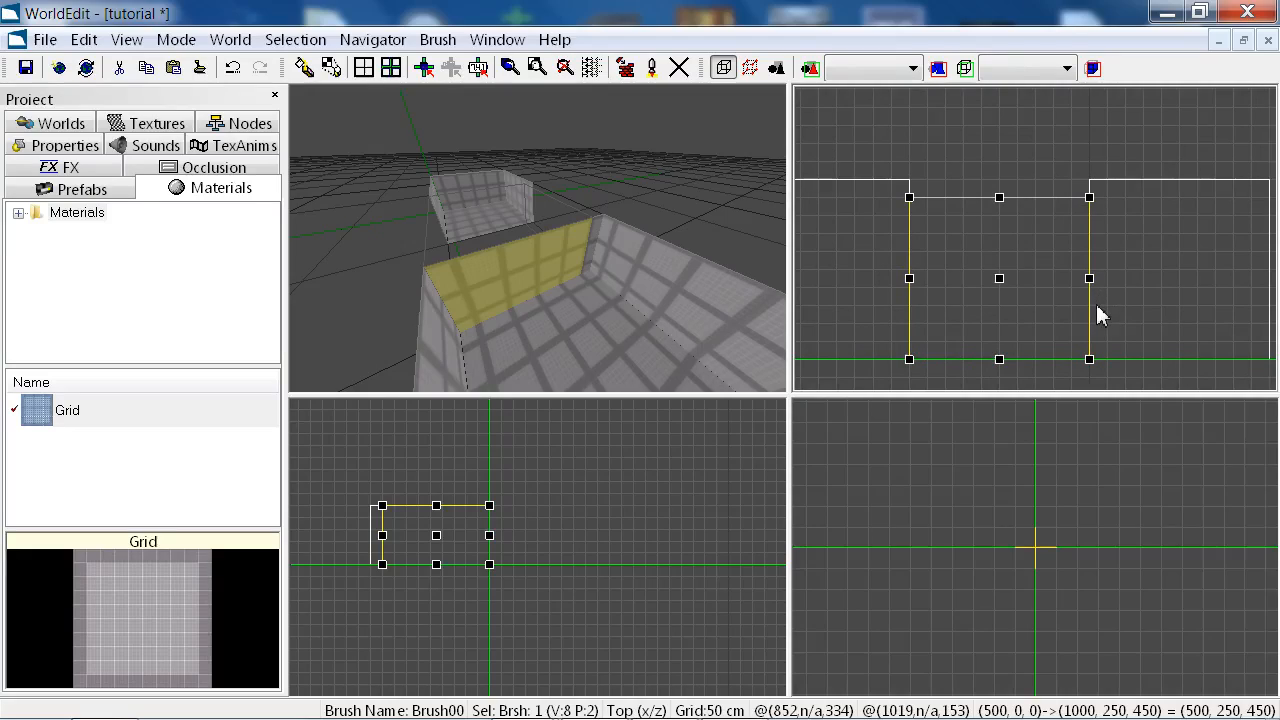
Split the facing walls again at Z 150 and delete the 300 cm wide middle sections as doorways
key("s")
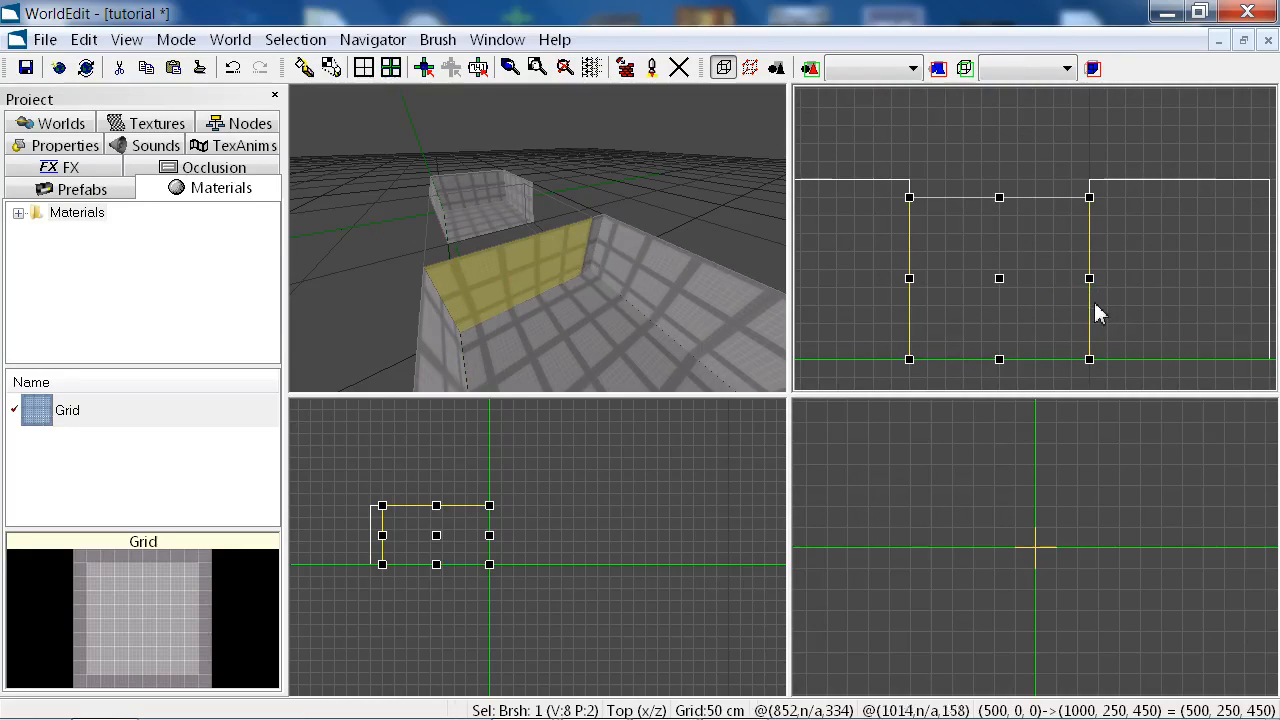
key("s")
key("Return")
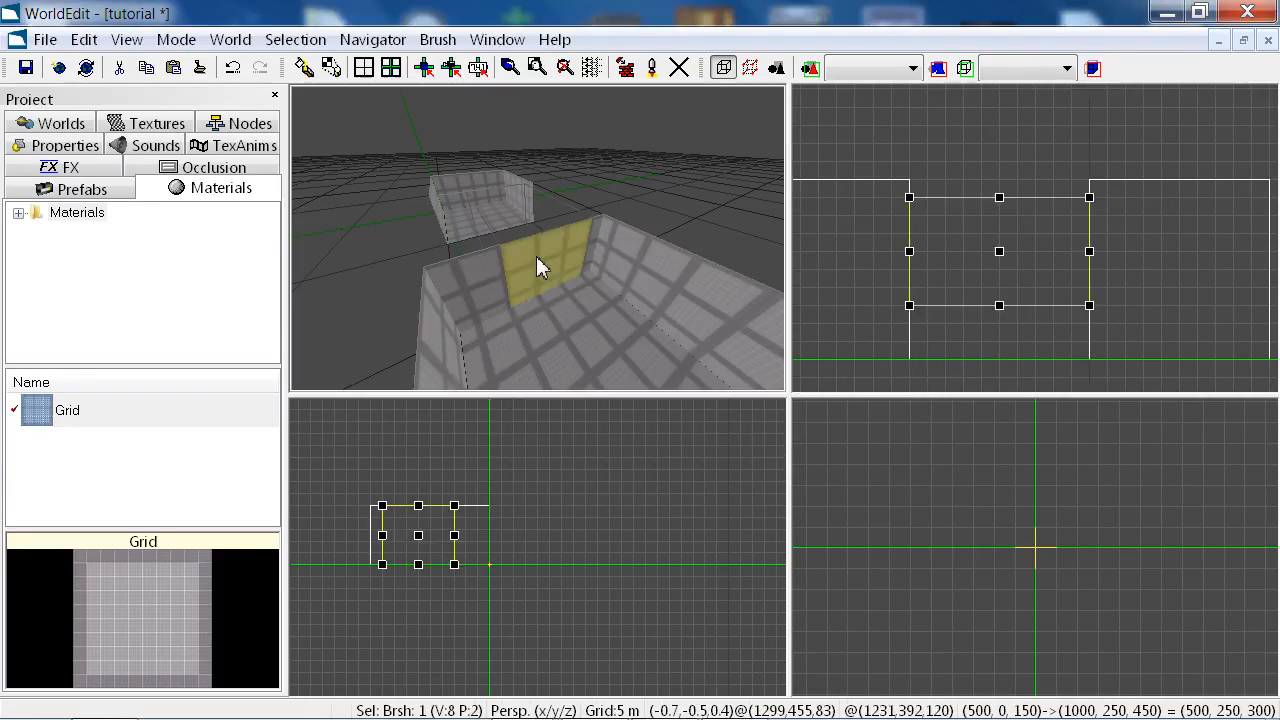
key("Delete")
Draw a corridor brush between the two doorways, about 500 cm long, 250 cm wide and 50 cm high
middle_click_drag(550, 264, 600, 198)
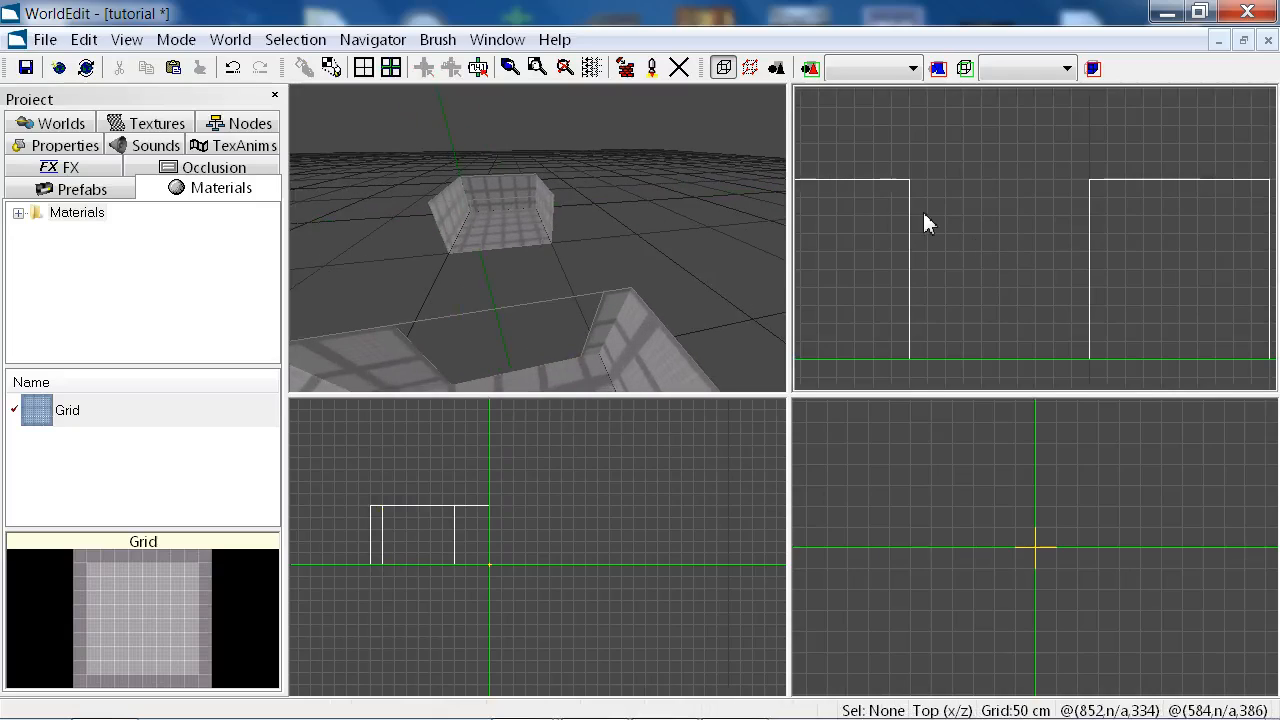
left_click(911, 208)
left_click(911, 287)
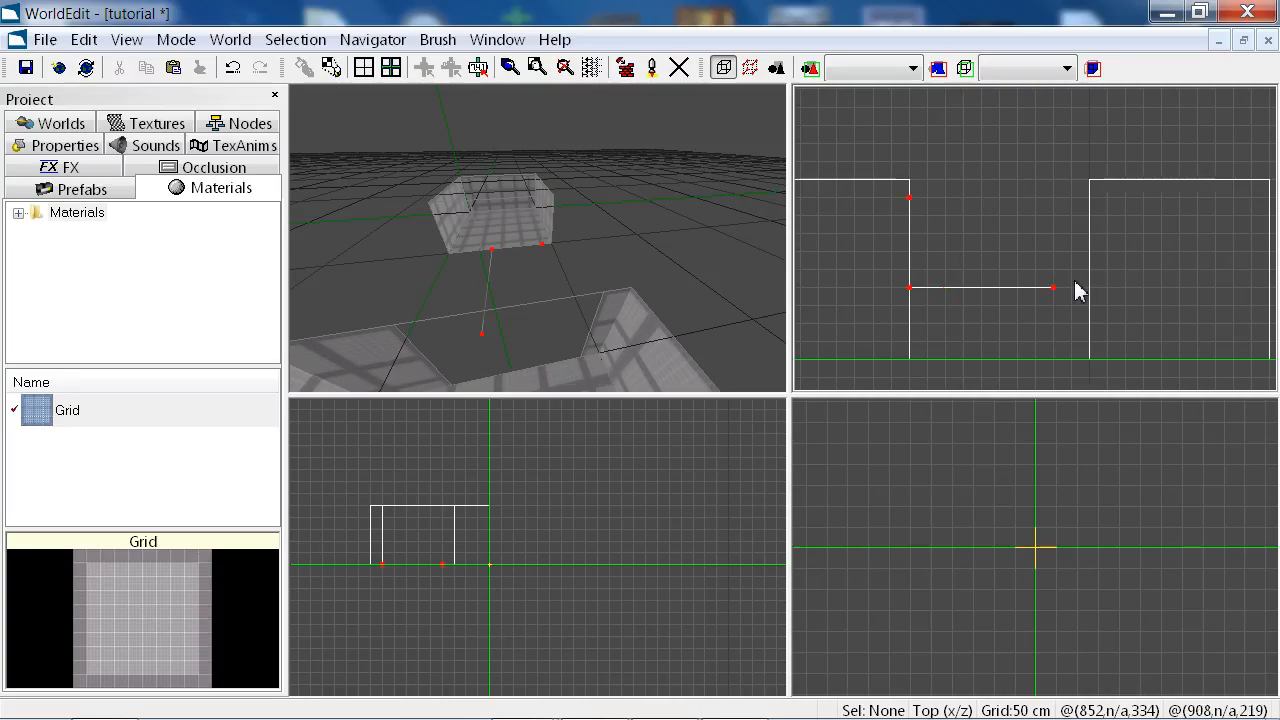
left_click(911, 197)
left_click(446, 444)
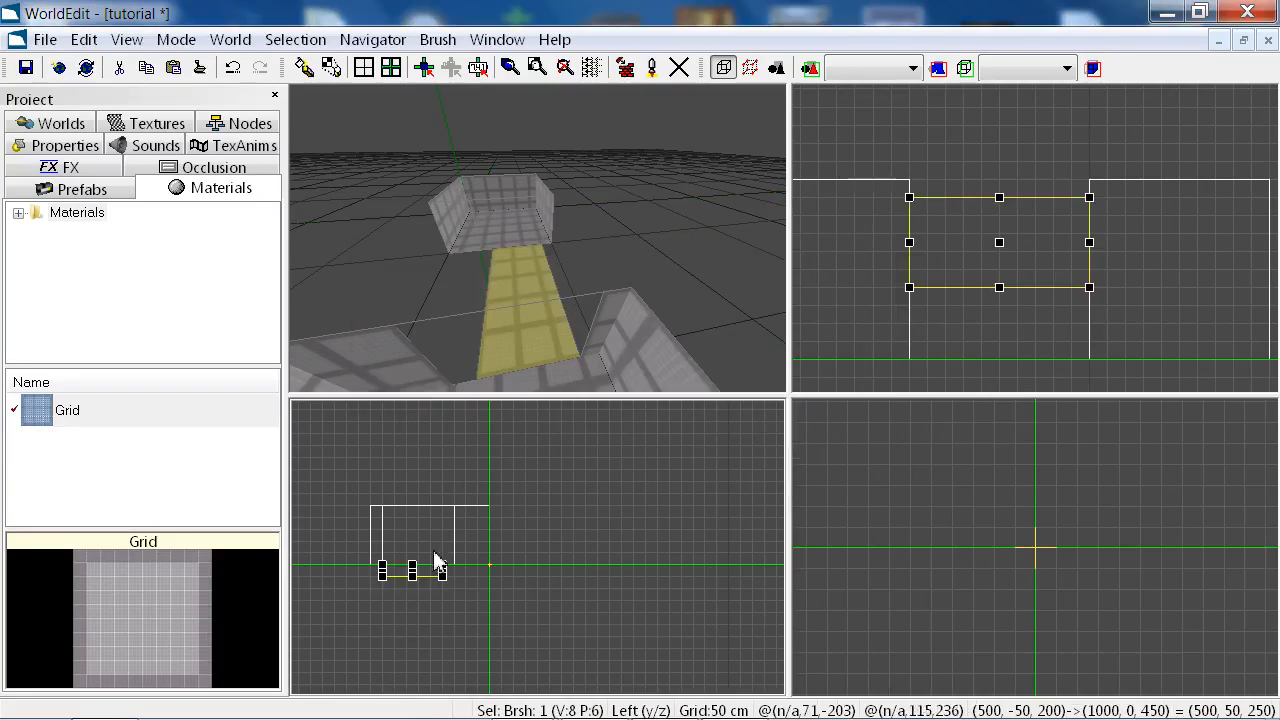
Resize the corridor brush to 300 cm wide and 250 cm high to fill the doorways, and flip it inward
scroll(443, 606, "up", 3)
middle_click_drag(539, 548, 504, 557)
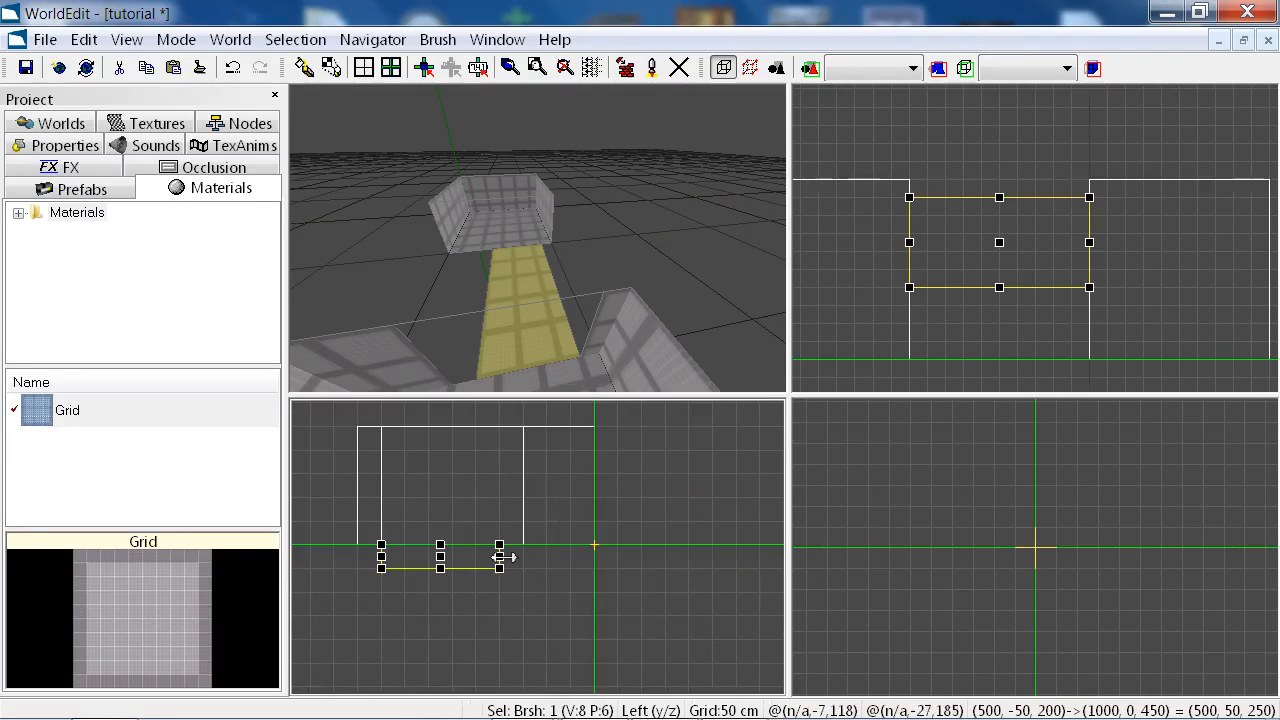
left_click_drag(524, 552, 524, 553)
left_click_drag(459, 459, 457, 426)
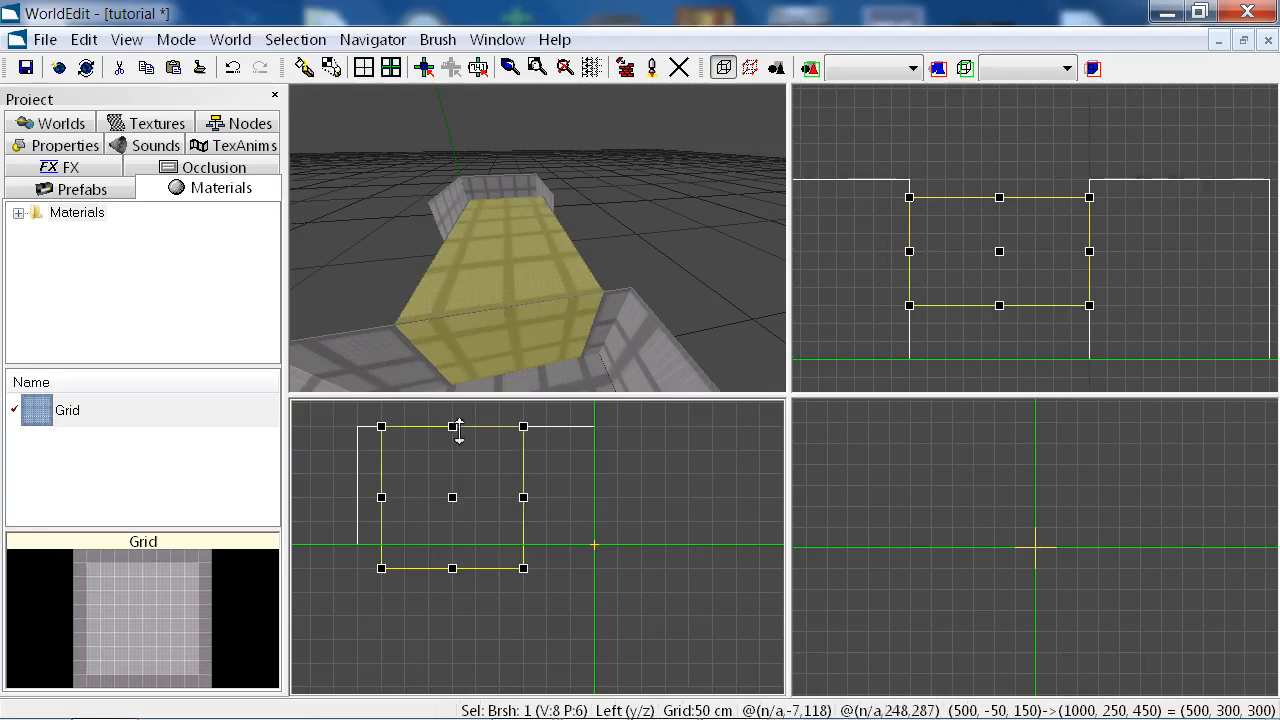
left_click_drag(455, 553, 453, 545)
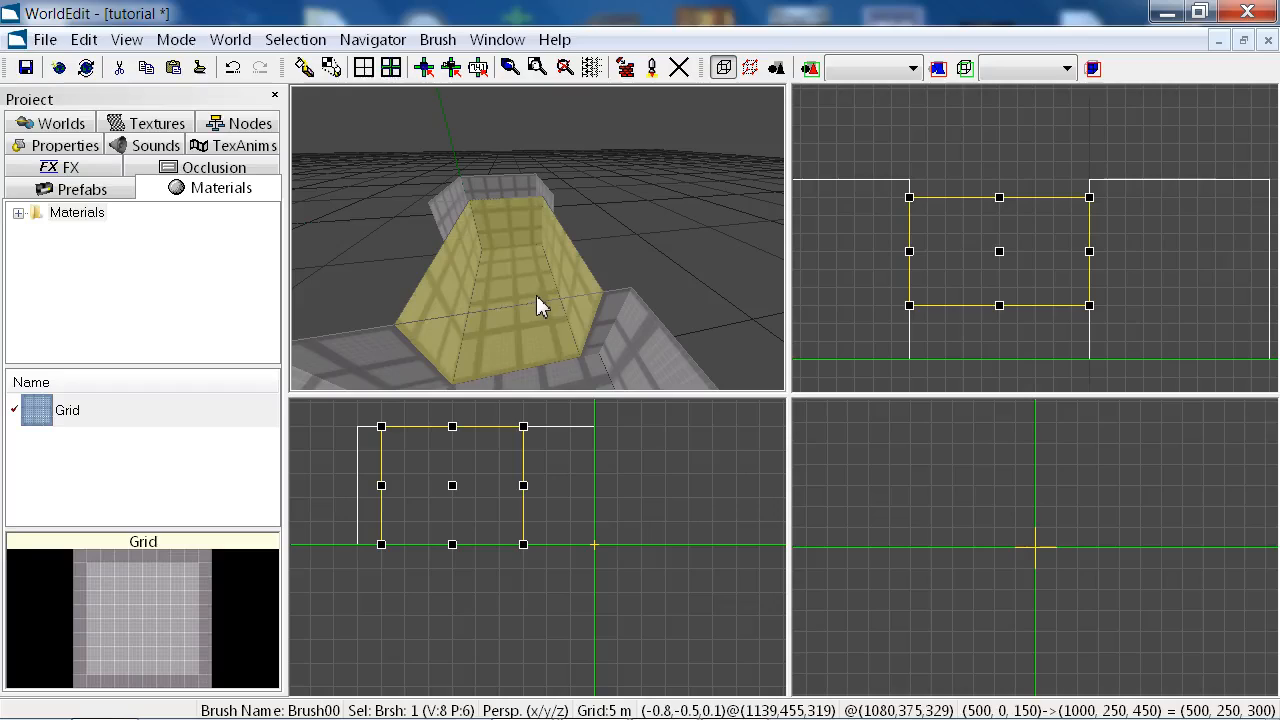
Delete the corridor's two end faces so it opens into both rooms, and save the level
left_click_drag(522, 300, 539, 226)
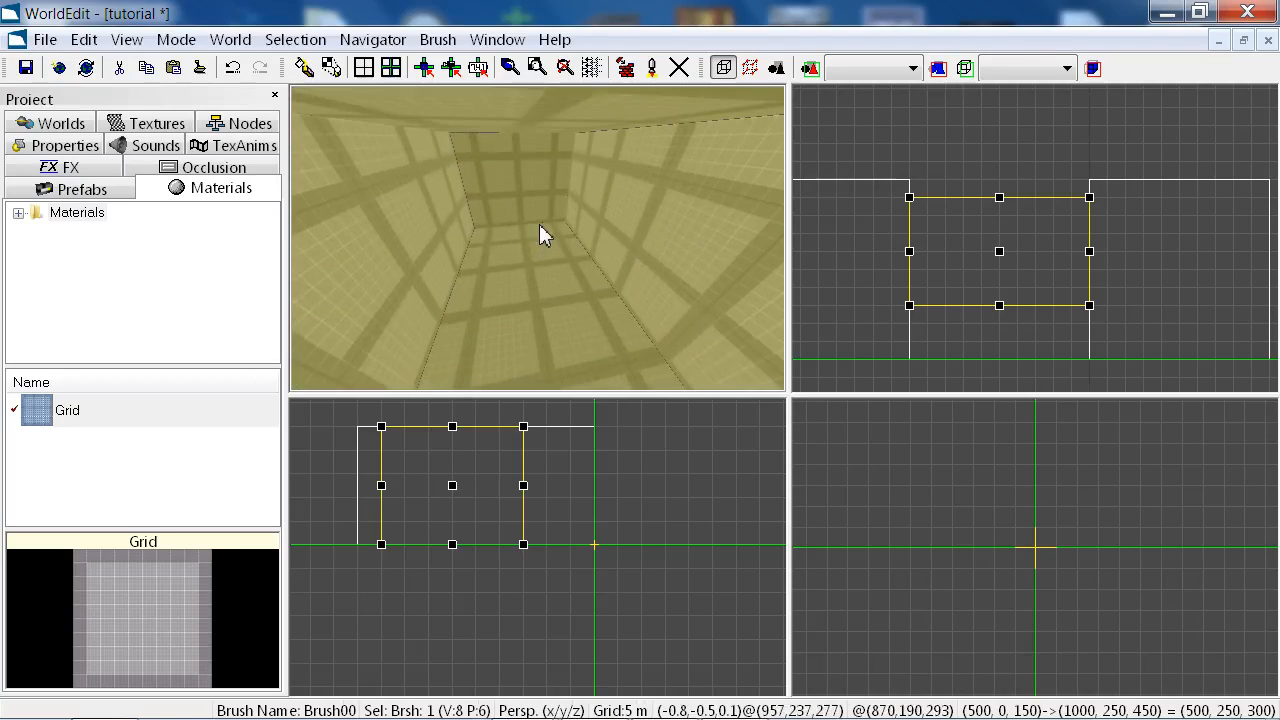
key("u")
left_click(531, 176)
left_click(526, 173)
left_click_drag(519, 169, 635, 256)
key("ctrl+s")
Join the first room's floor, ceiling and walls with the doorway wall pieces into one brush, leaving out the corridor faces
left_click(554, 280)
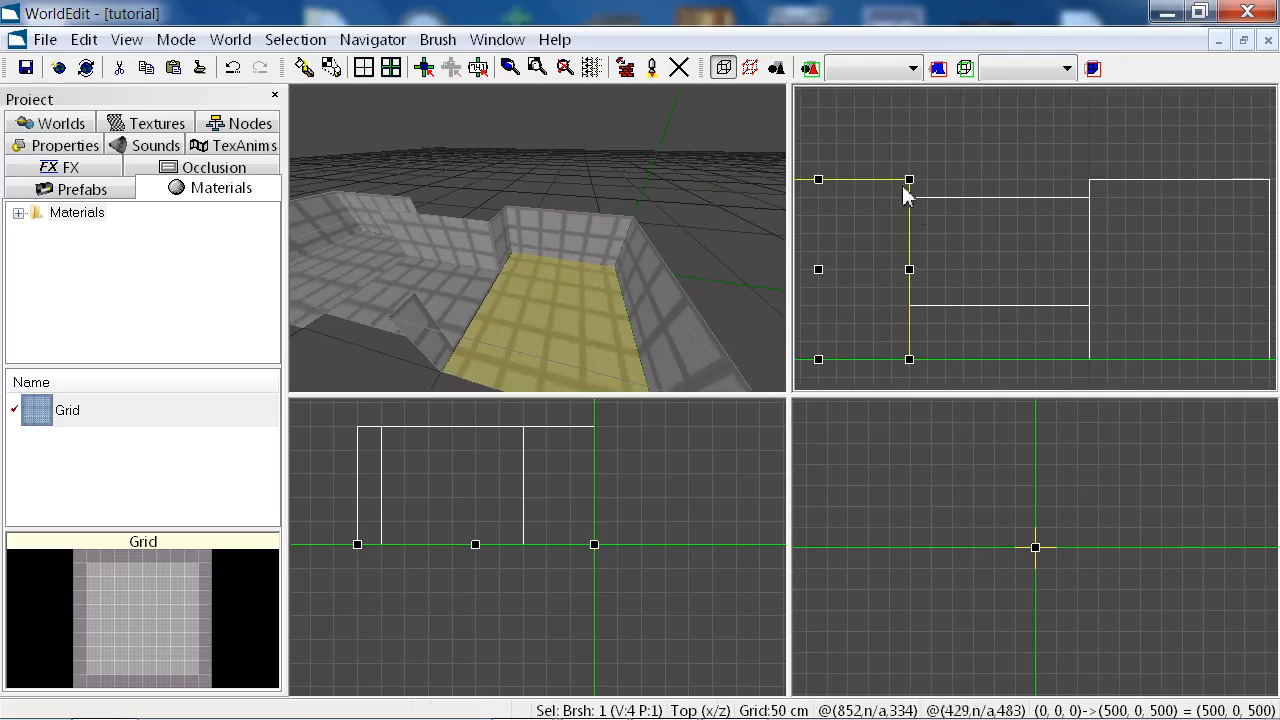
scroll(928, 209, "down", 1)
middle_click_drag(928, 209, 956, 208)
left_click_drag(857, 169, 1024, 334)
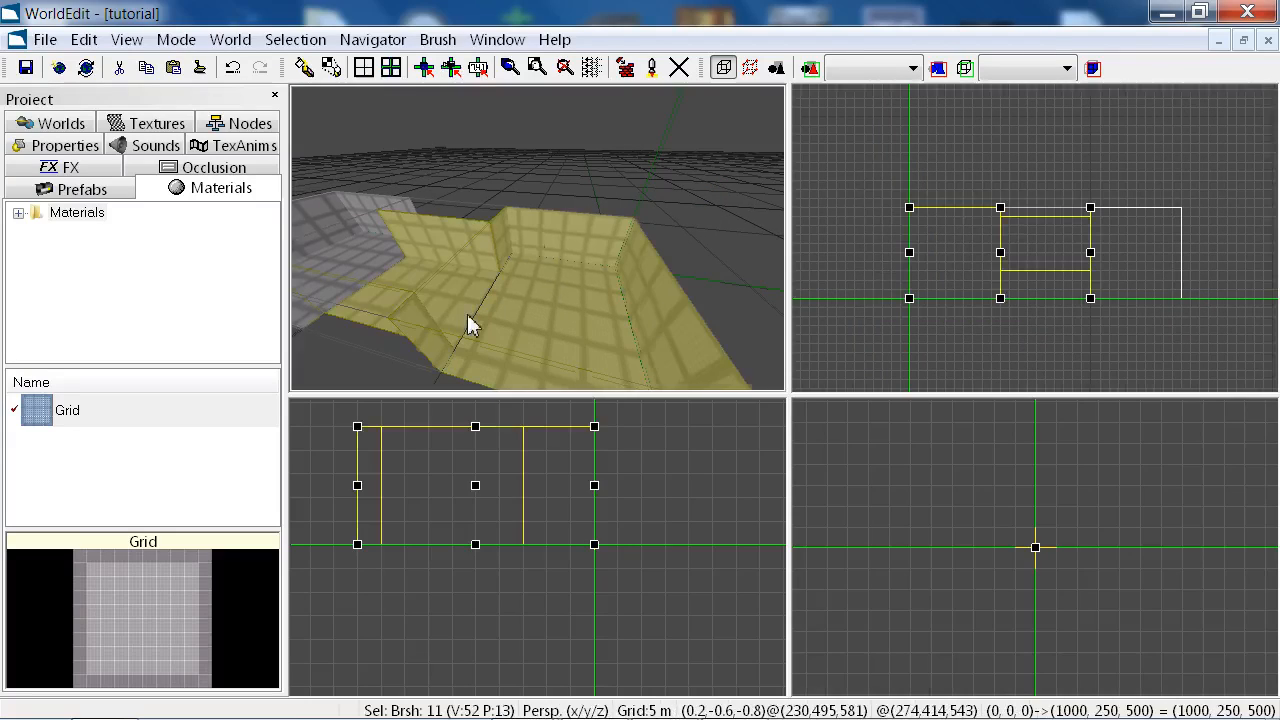
mouse_move(467, 315)
left_mouse_down()
mouse_move(530, 231)
mouse_move(538, 256)
left_mouse_up()
left_click(389, 243, "ctrl")
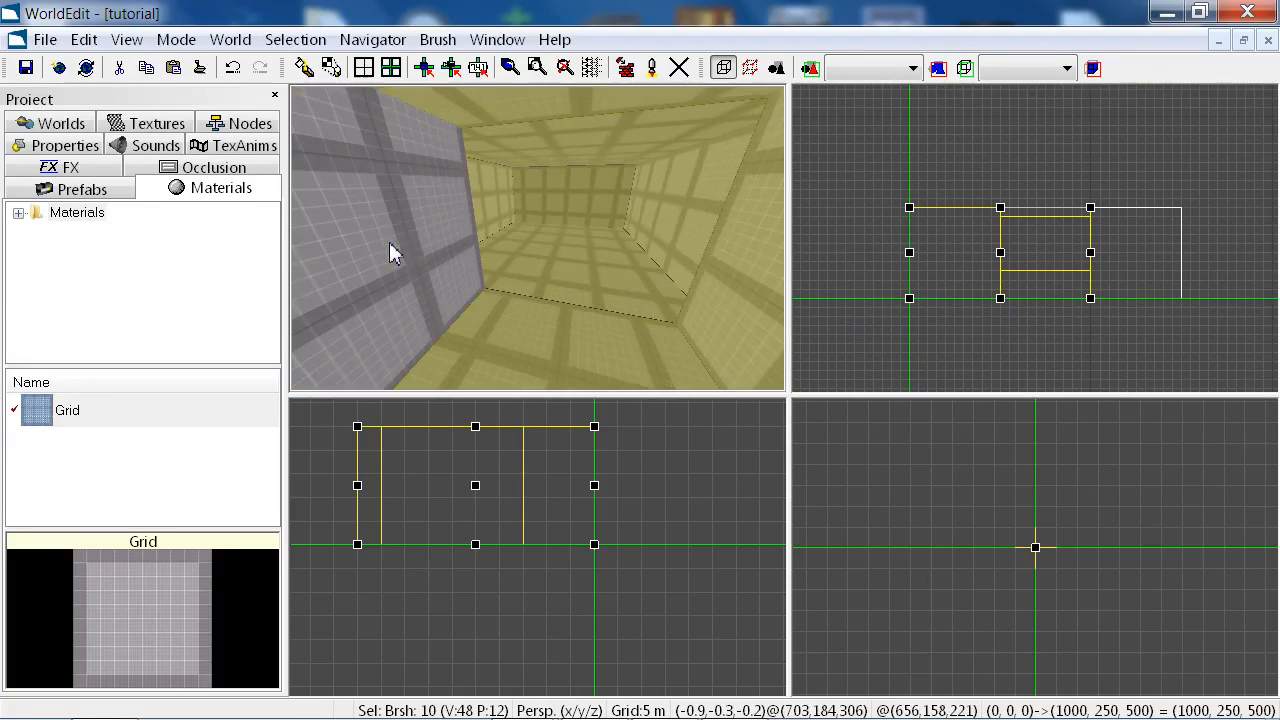
left_click(579, 347, "ctrl")
left_click(753, 303)
middle_click_drag(611, 278, 538, 238)
left_click(582, 300)
left_click(640, 263, "ctrl")
left_click(560, 235, "ctrl")
left_click(555, 184, "ctrl")
left_click(524, 260, "ctrl")
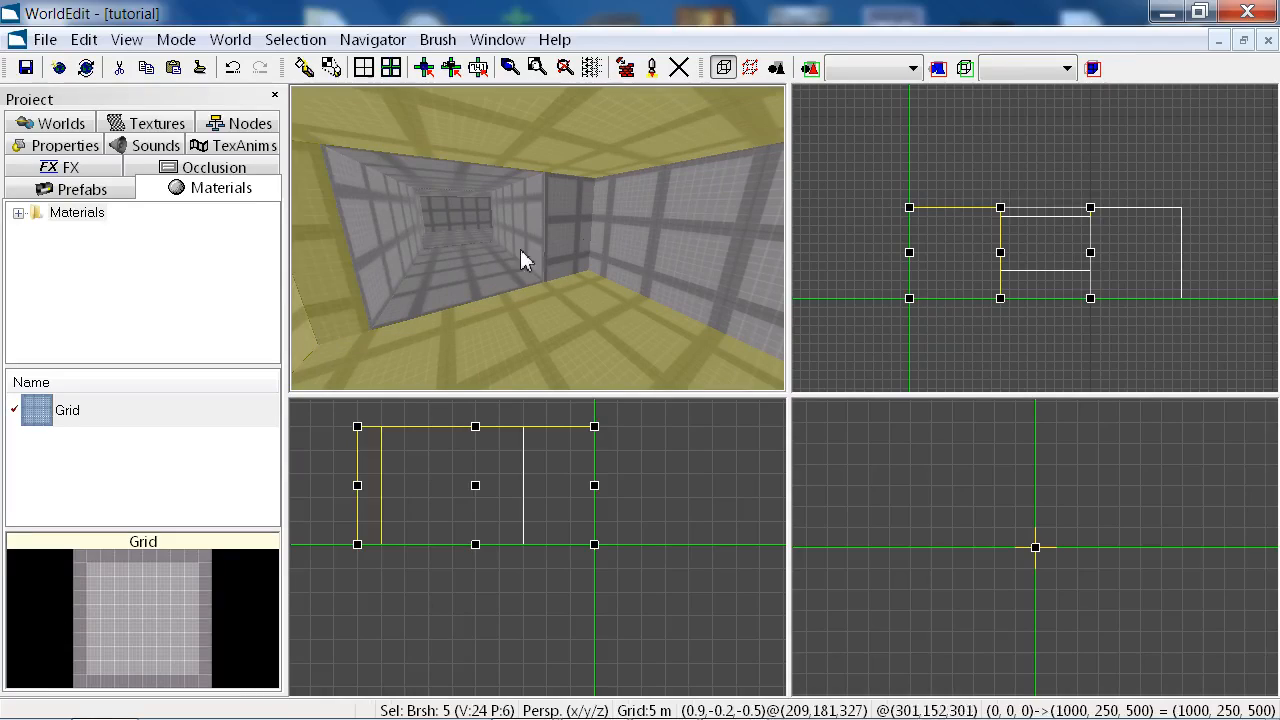
left_click(645, 240, "ctrl")
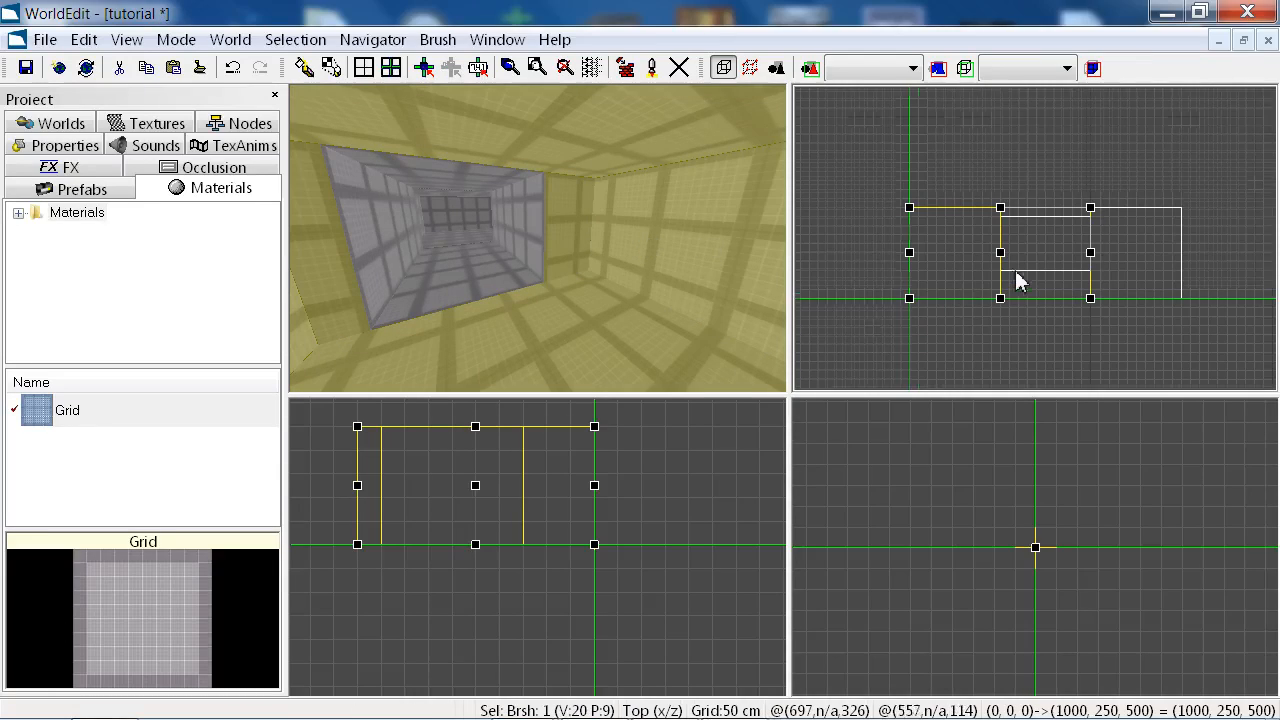
Undo the join and rejoin the first room's faces without the second room's two doorway wall pieces
middle_click_drag(1015, 270, 1037, 240)
middle_click_drag(593, 228, 534, 238)
key("ctrl+z")
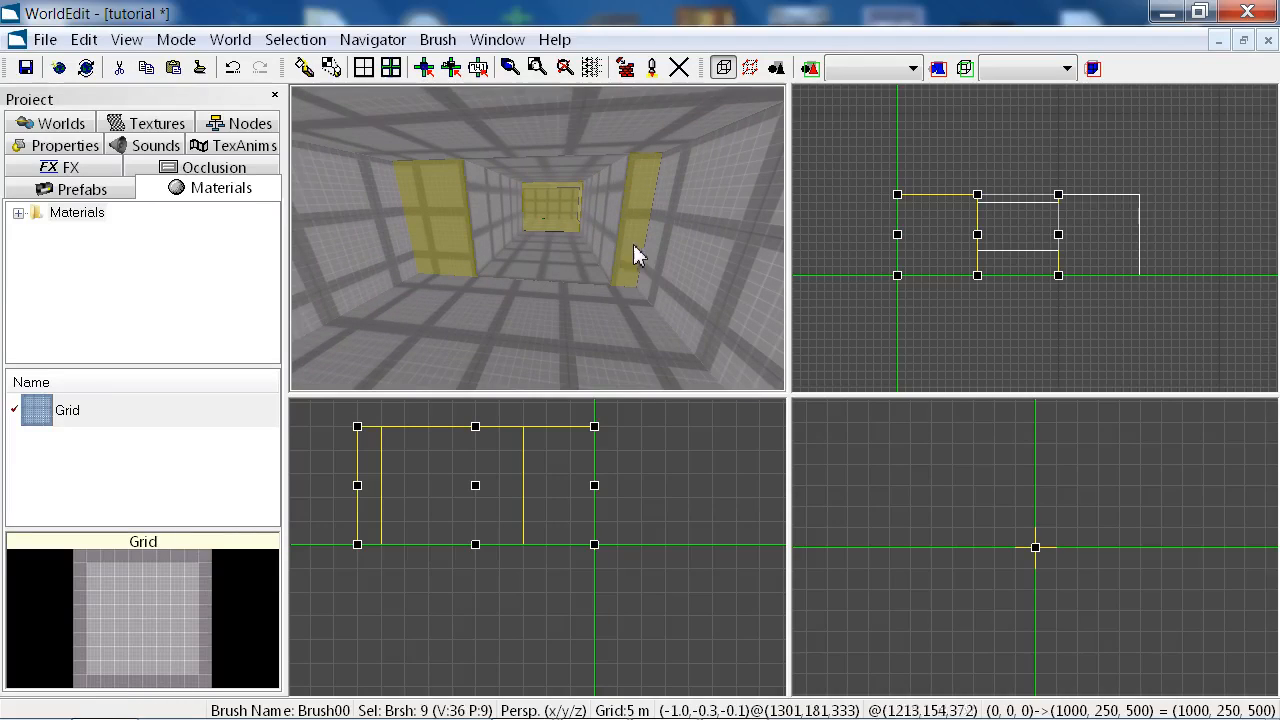
left_click(640, 255, "ctrl")
left_click(417, 235, "ctrl")
left_click(543, 230)
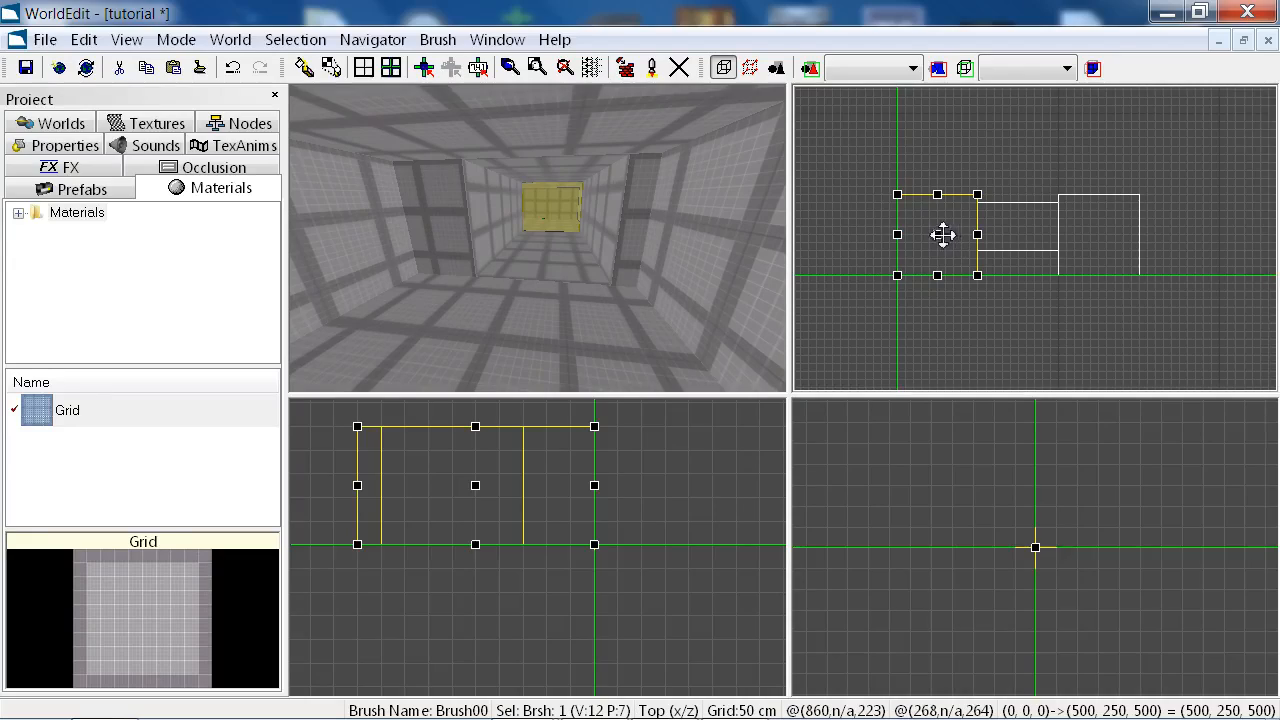
Place the pivot at the centre of the first room's brush
key("m")
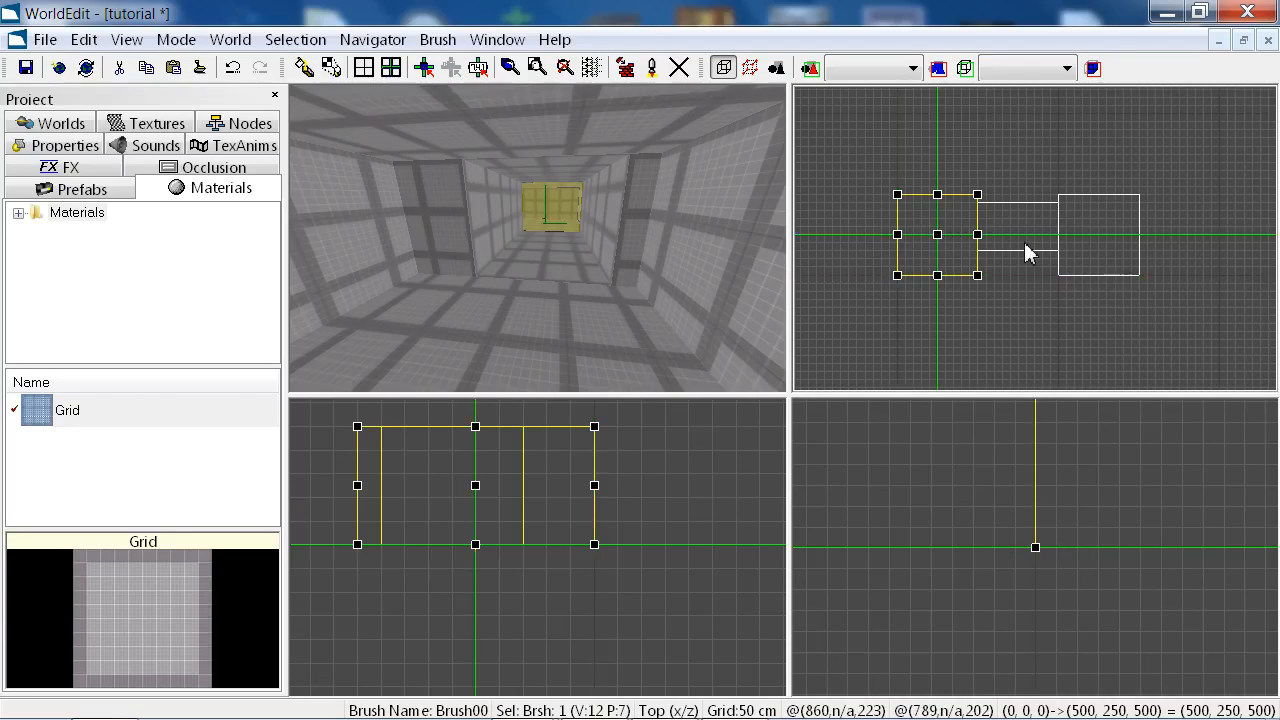
key("m")
key("m")
key("m")
key("m")
key("m")
key("m")
key("m")
key("m")
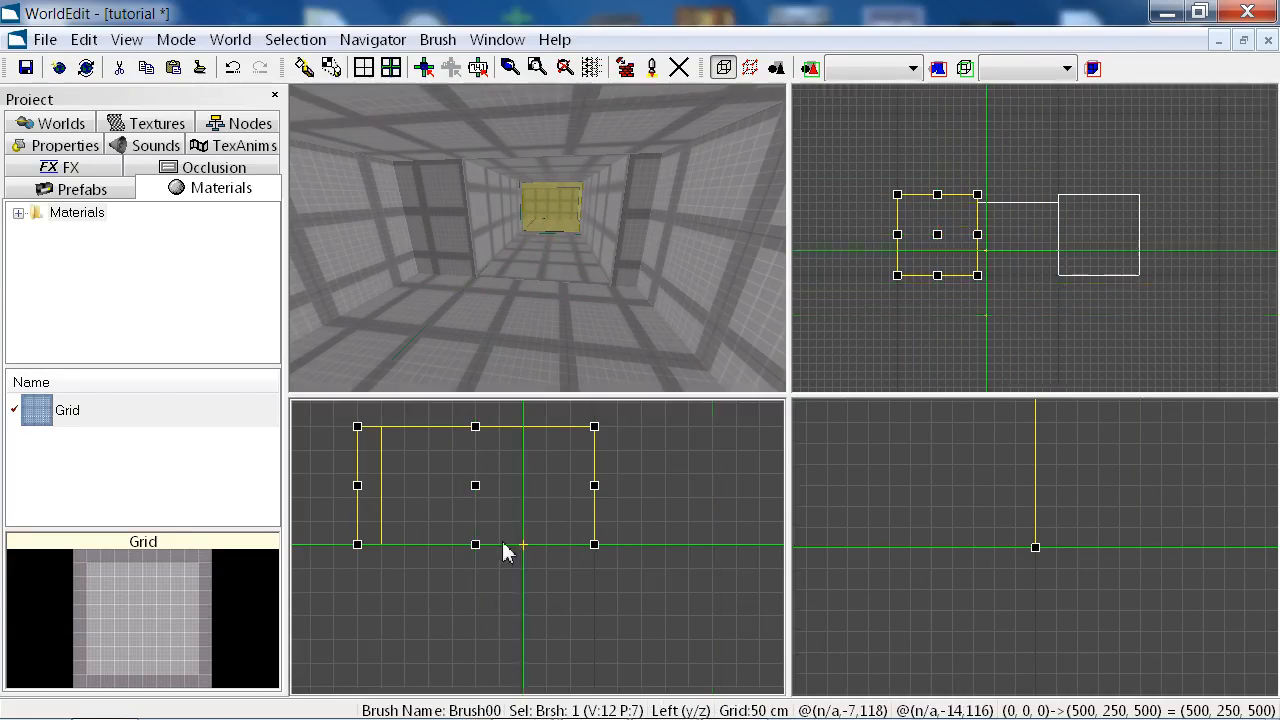
key("m")
key("m")
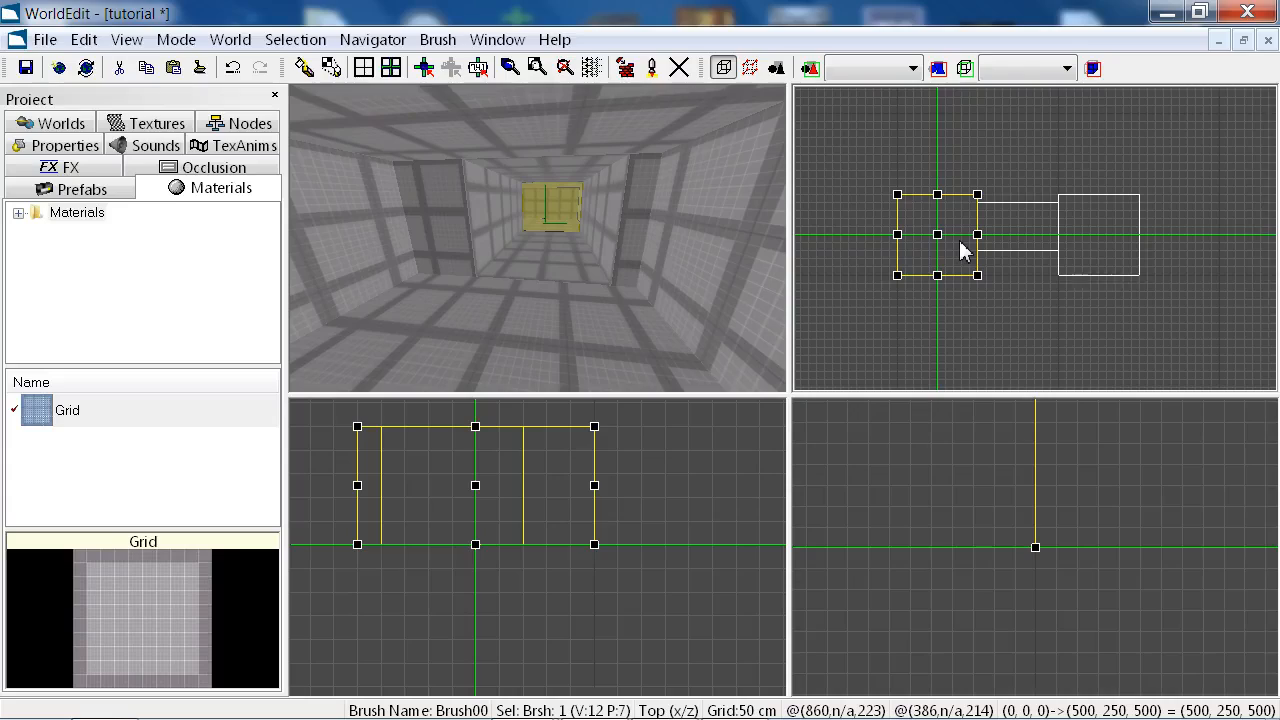
Rotate a copy of the first room by 90 degrees and place it at X 500, Z -750
left_click_drag(960, 241, 1036, 239)
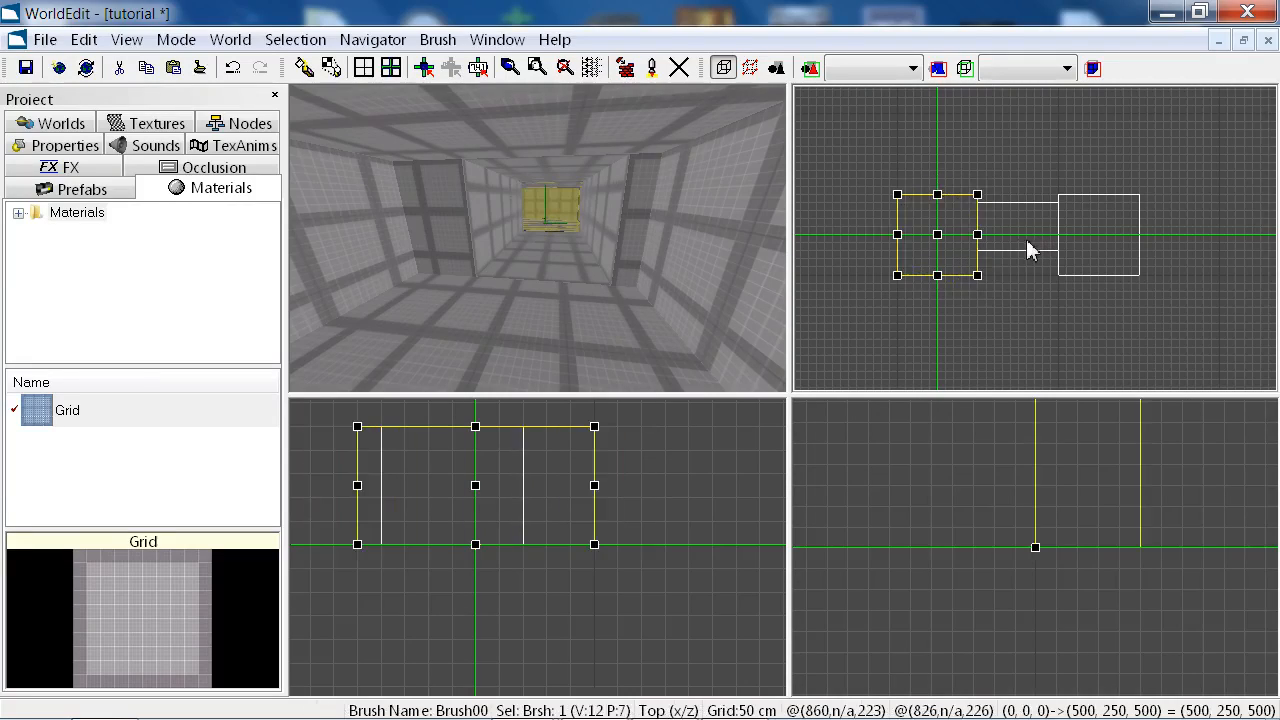
mouse_move(938, 238)
left_mouse_down()
mouse_move(951, 271)
mouse_move(1015, 325)
left_mouse_up()
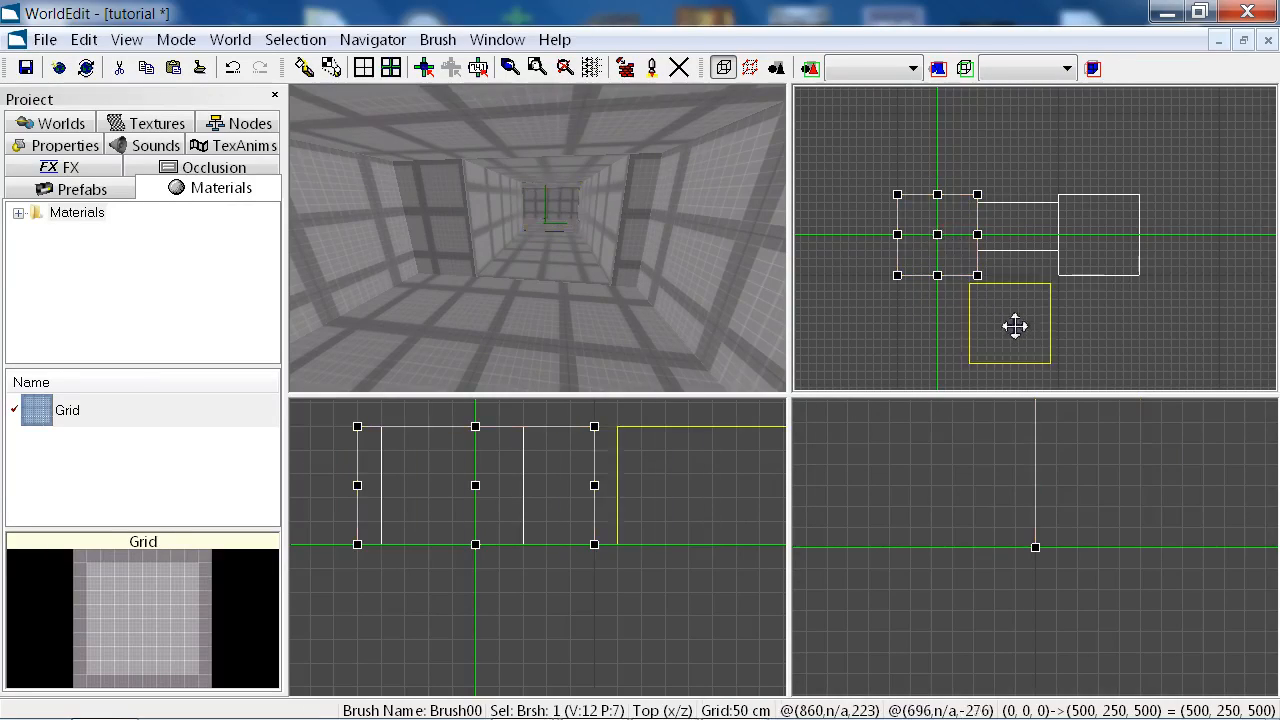
left_click(1018, 357)
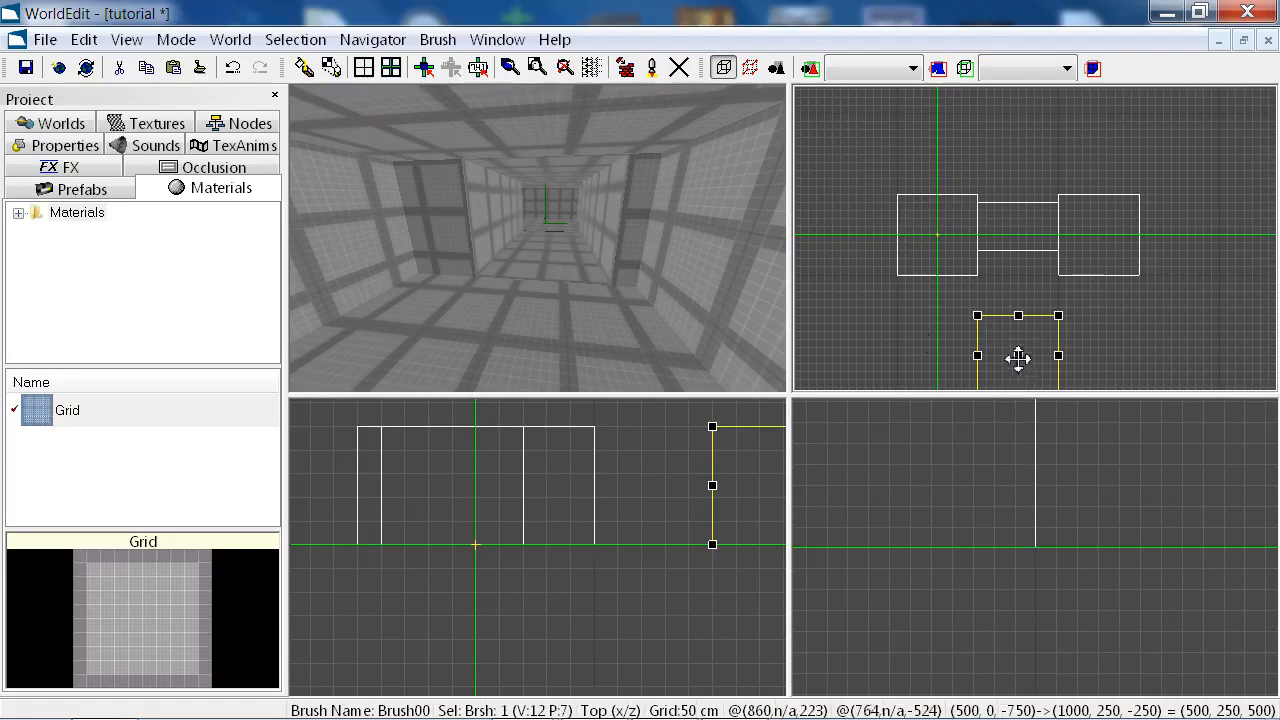
Lower the copied room by 250 cm and move it 250 cm farther away from the corridor
scroll(445, 513, "down", 6)
middle_click_drag(698, 545, 540, 549)
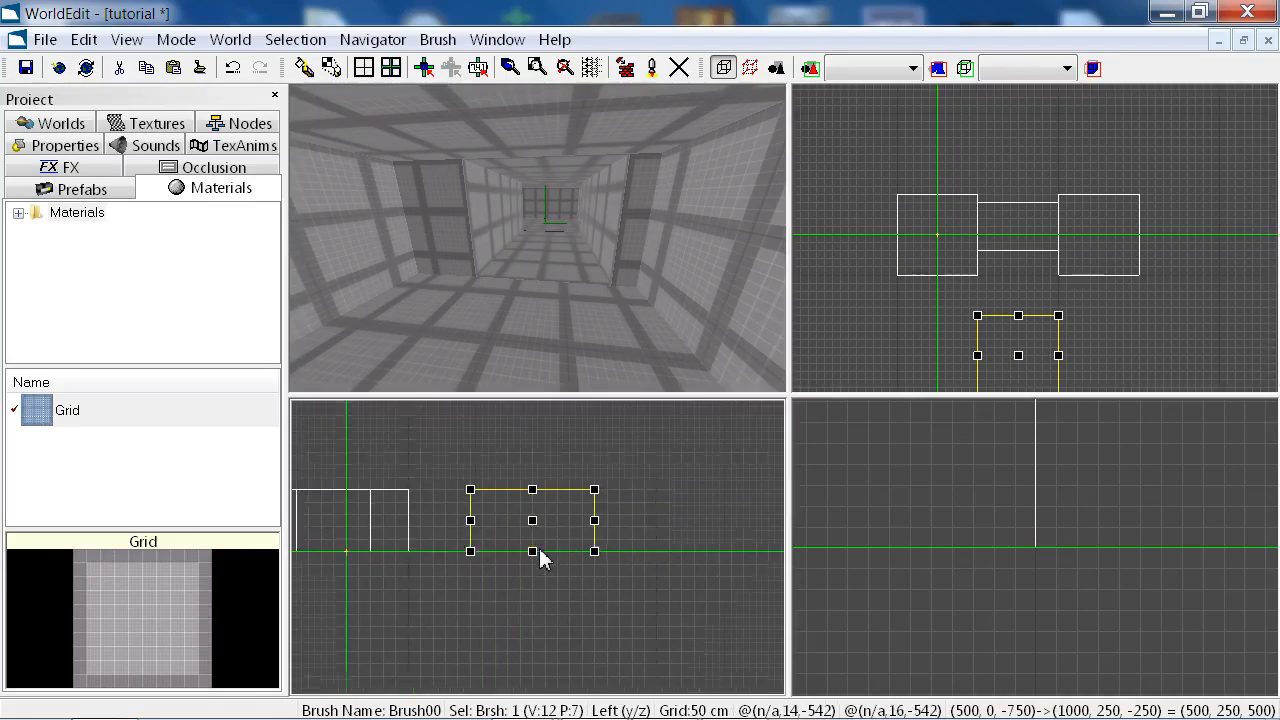
scroll(538, 545, "up", 1)
mouse_move(523, 549)
left_mouse_down()
mouse_move(523, 591)
mouse_move(523, 580)
left_mouse_up()
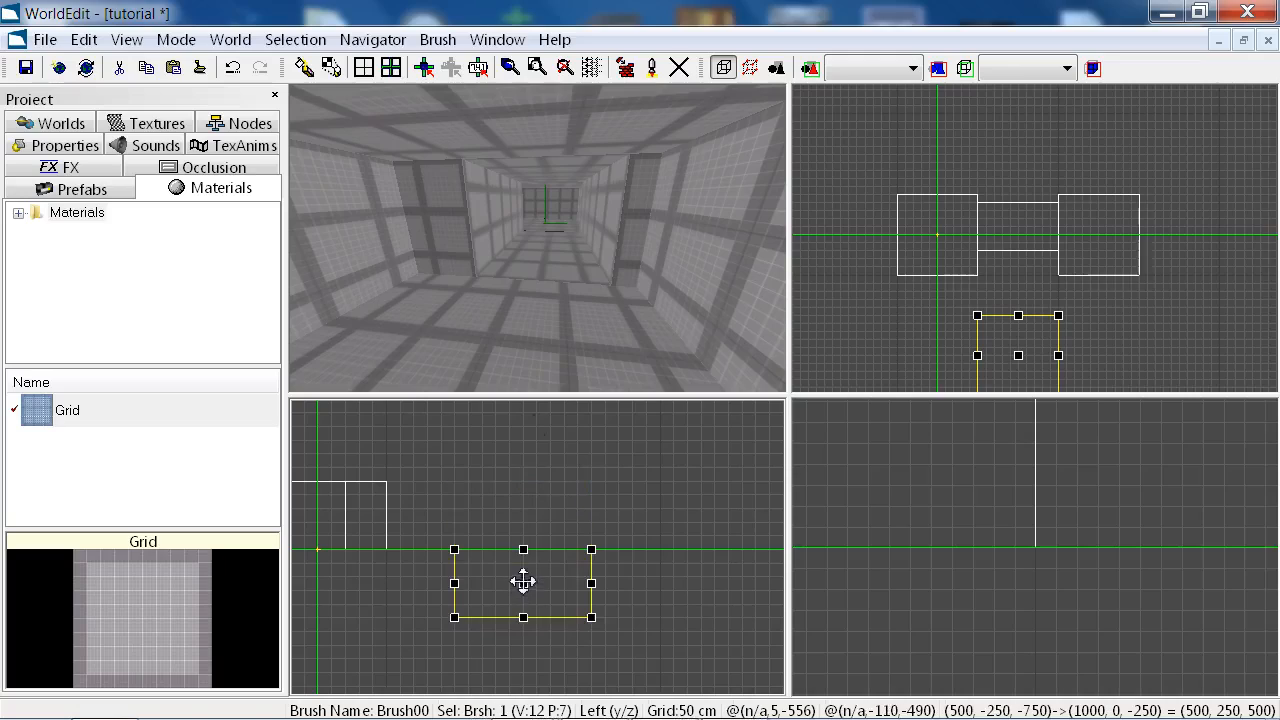
right_click_drag(544, 291, 538, 238)
scroll(536, 558, "down", 2)
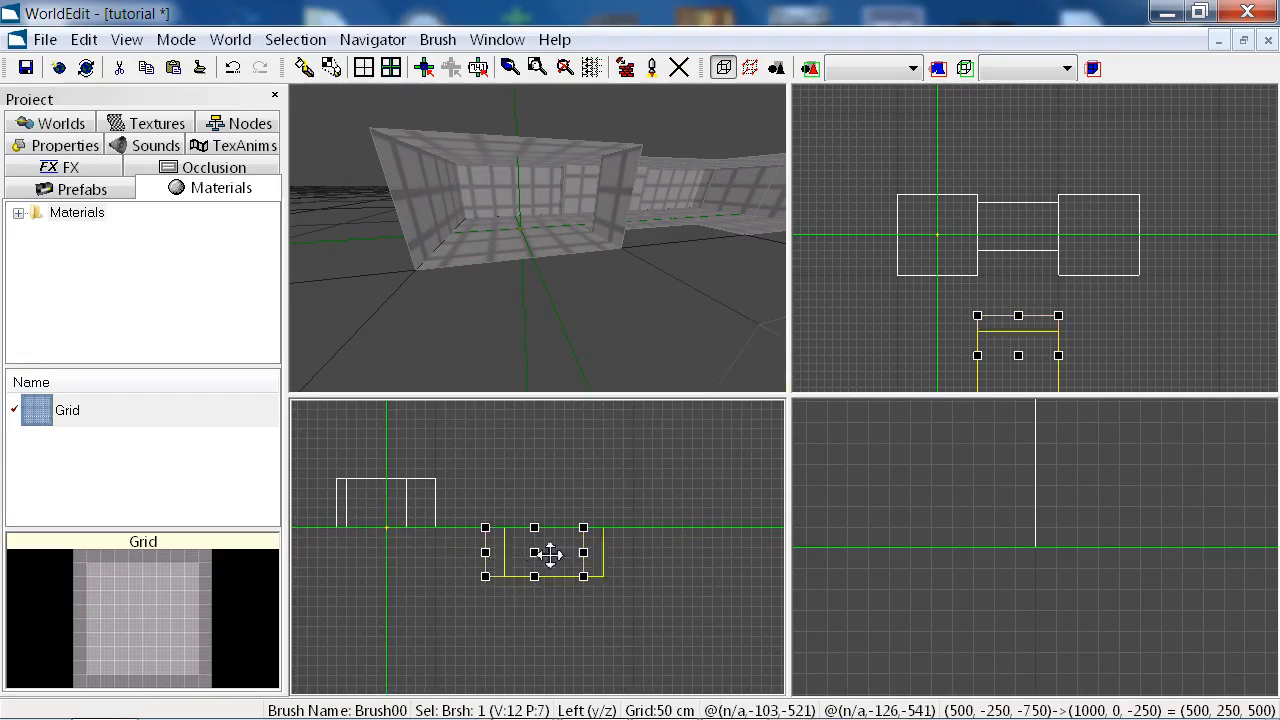
left_click_drag(550, 555, 576, 555)
Join the corridor's floor, ceiling and two side walls into one brush
mouse_move(553, 292)
right_mouse_down()
mouse_move(538, 238)
mouse_move(497, 265)
mouse_move(532, 230)
mouse_move(548, 250)
mouse_move(538, 239)
right_mouse_up()
left_click(461, 265)
left_click(624, 146, "shift")
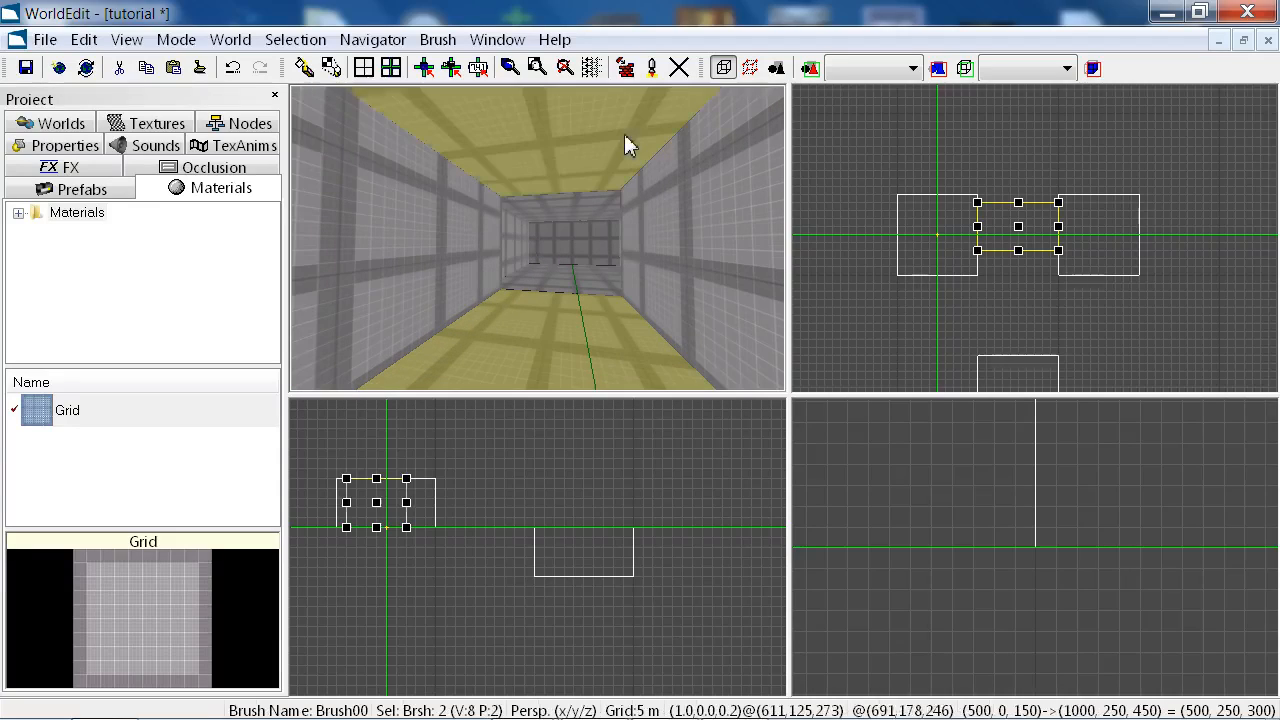
left_click(664, 190, "shift")
left_click(437, 202, "shift")
key("j")
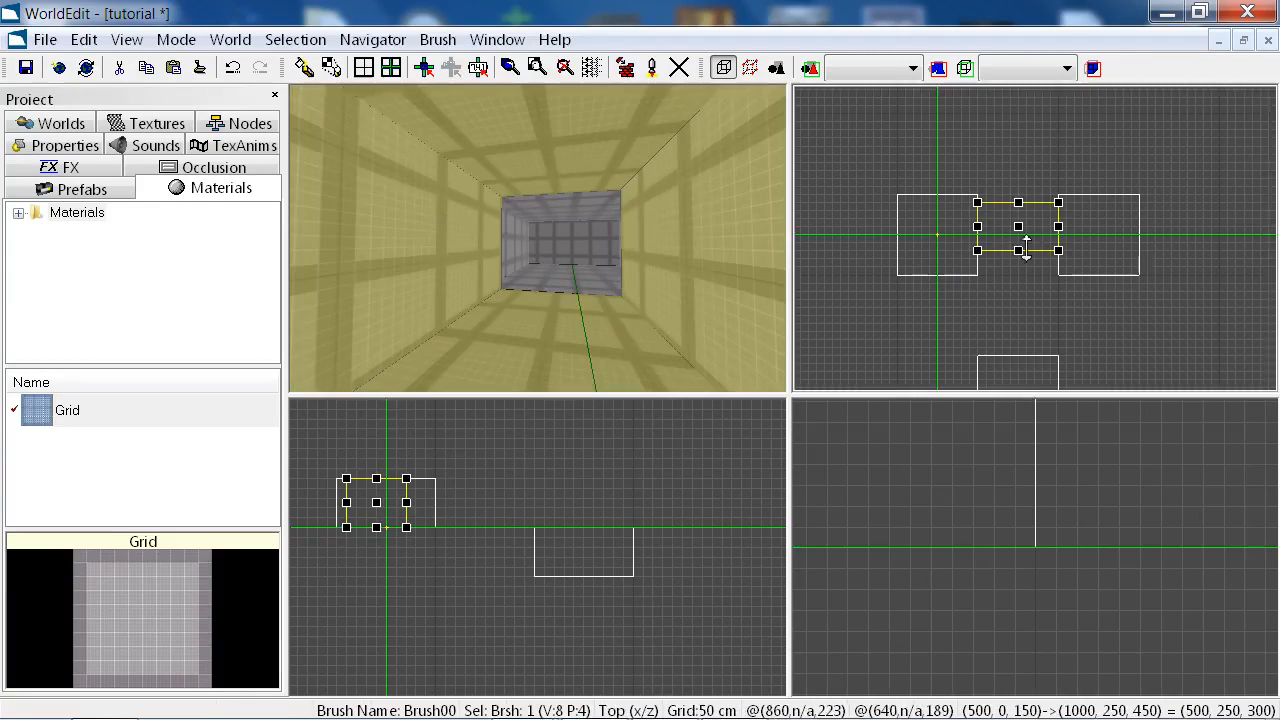
Rotate a copy of the corridor by 90 degrees around its near corner and shift it 100 cm sideways
key("m")
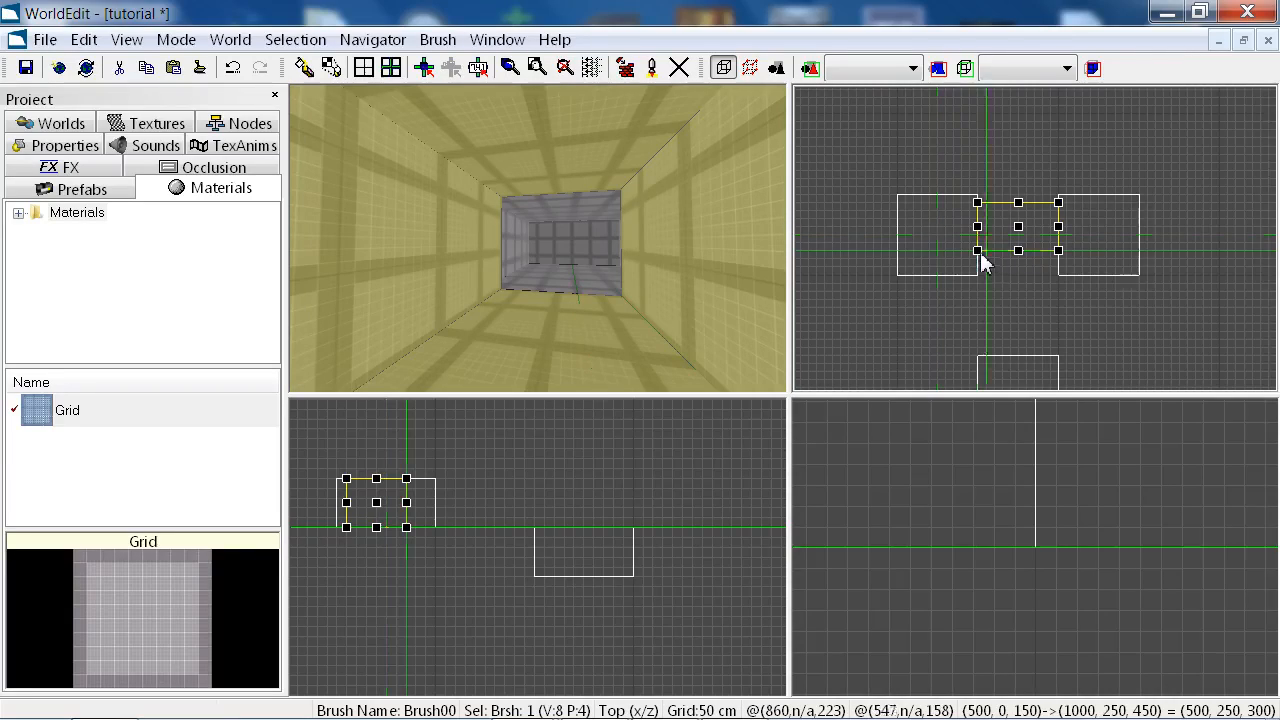
key("r")
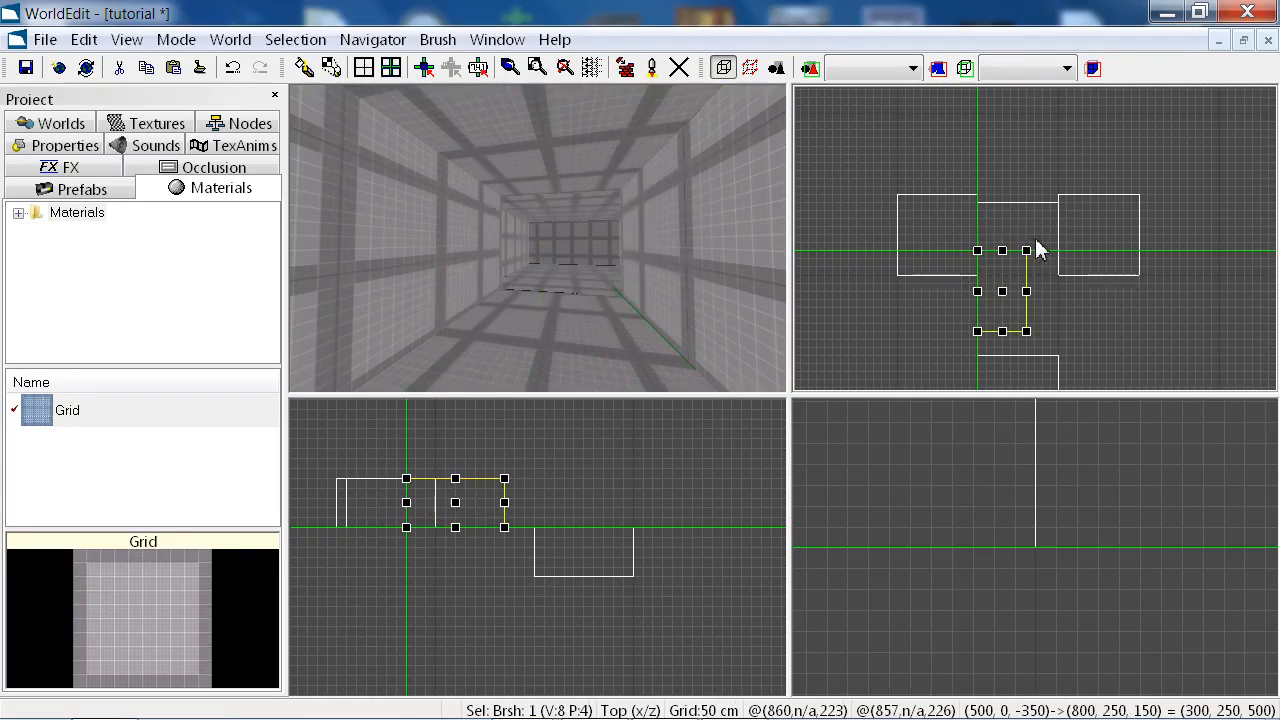
left_click_drag(1001, 293, 1018, 293)
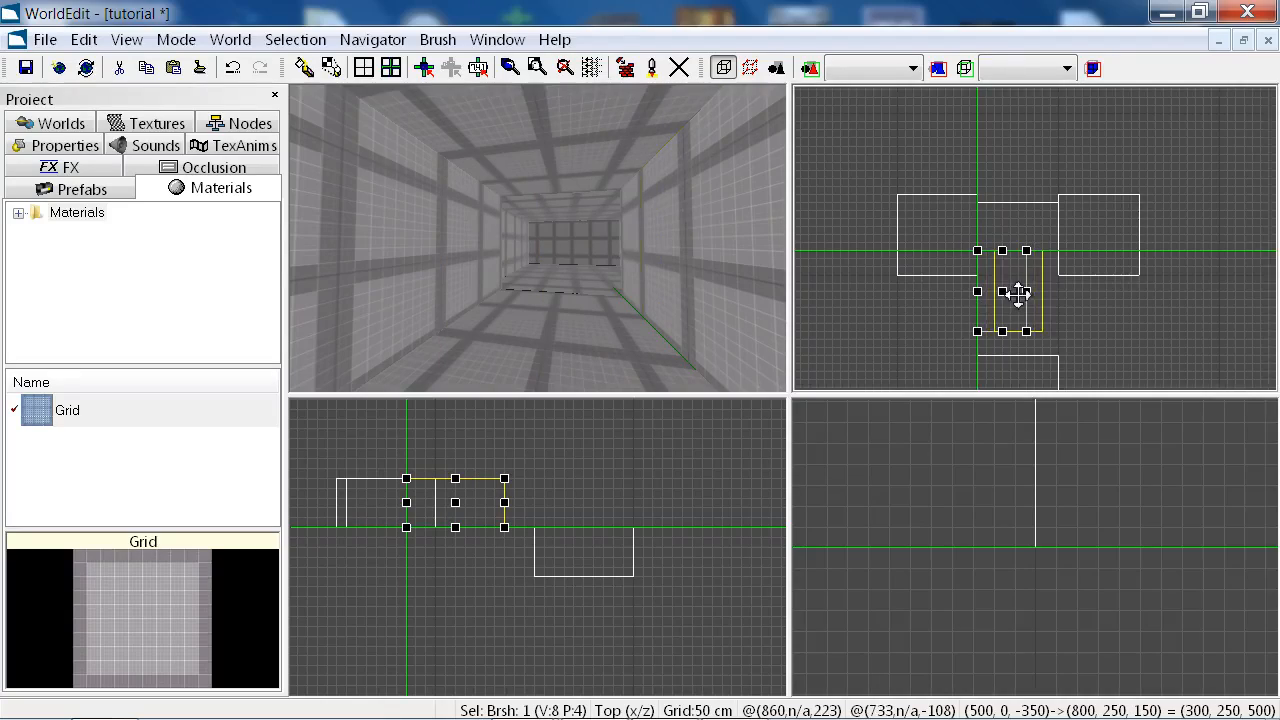
Lengthen the copied corridor to 650 cm so that it reaches the edge of the lower room
mouse_move(568, 326)
right_mouse_down()
mouse_move(534, 311)
mouse_move(538, 240)
right_mouse_up()
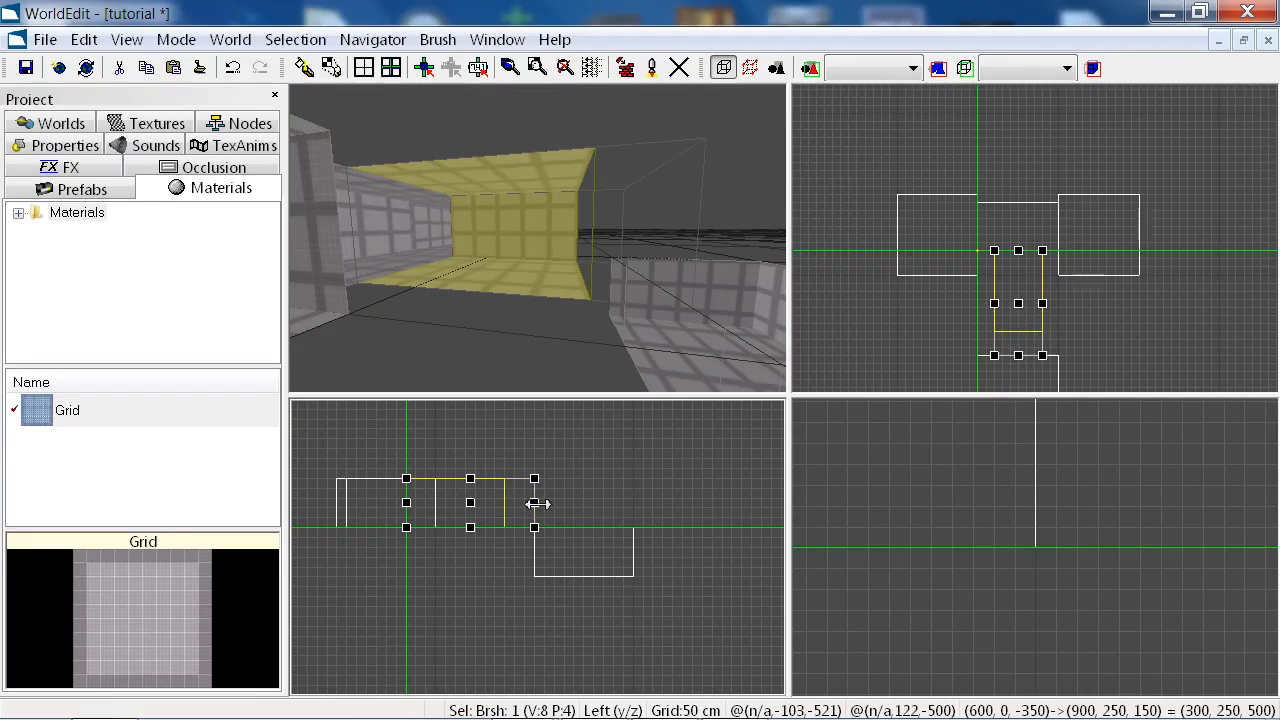
left_click_drag(538, 504, 538, 504)
right_click_drag(625, 502, 538, 552)
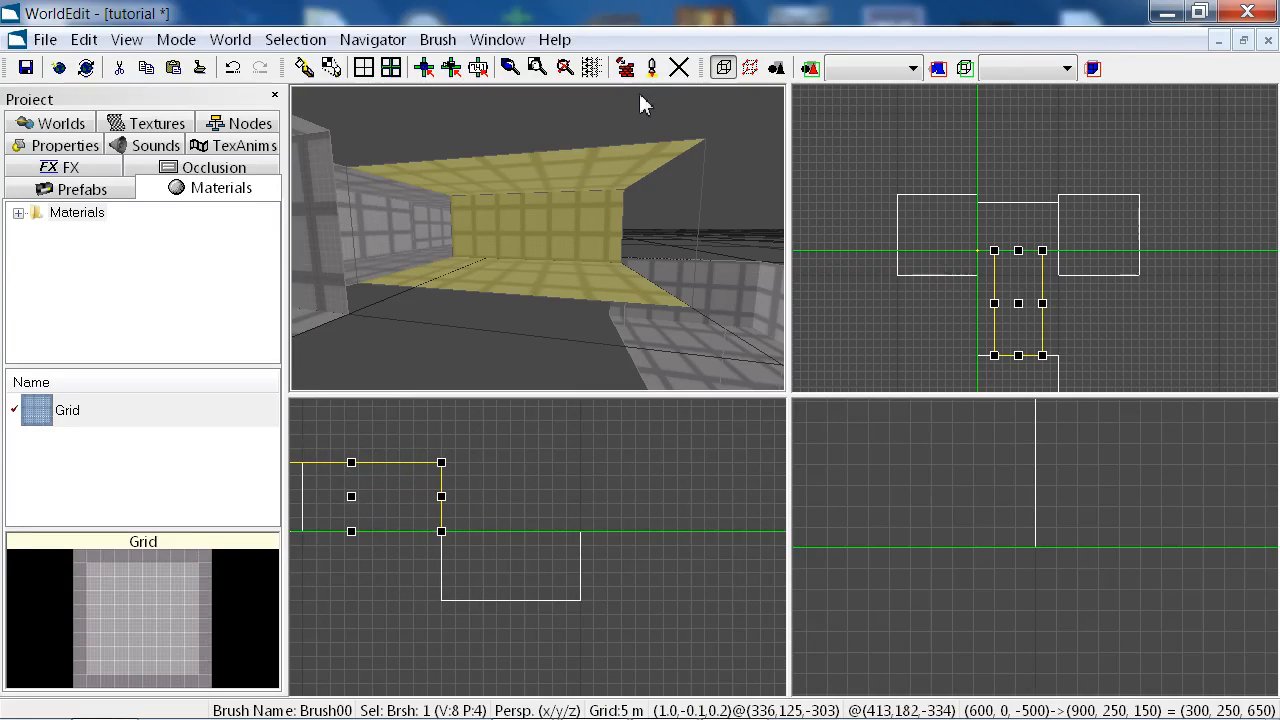
Lower the four vertices at the copied corridor's far end by 250 cm to slope it into the lower room
left_click(750, 67)
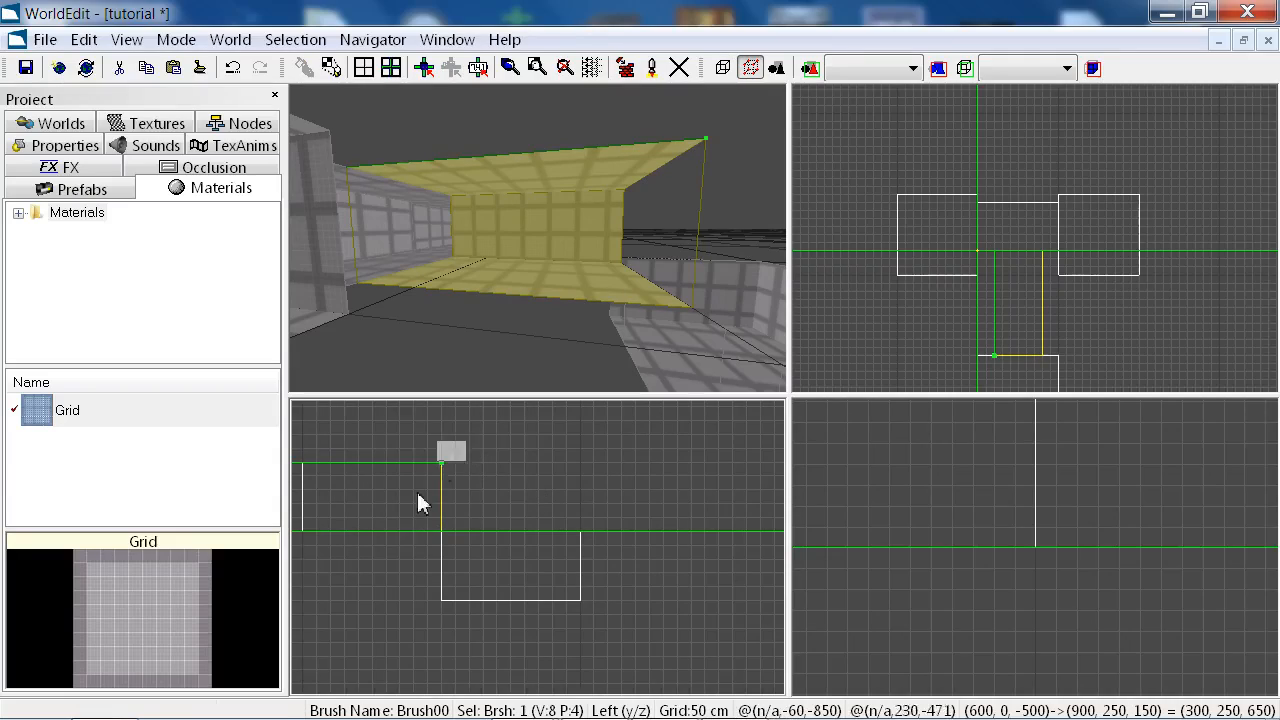
left_click_drag(417, 492, 422, 561)
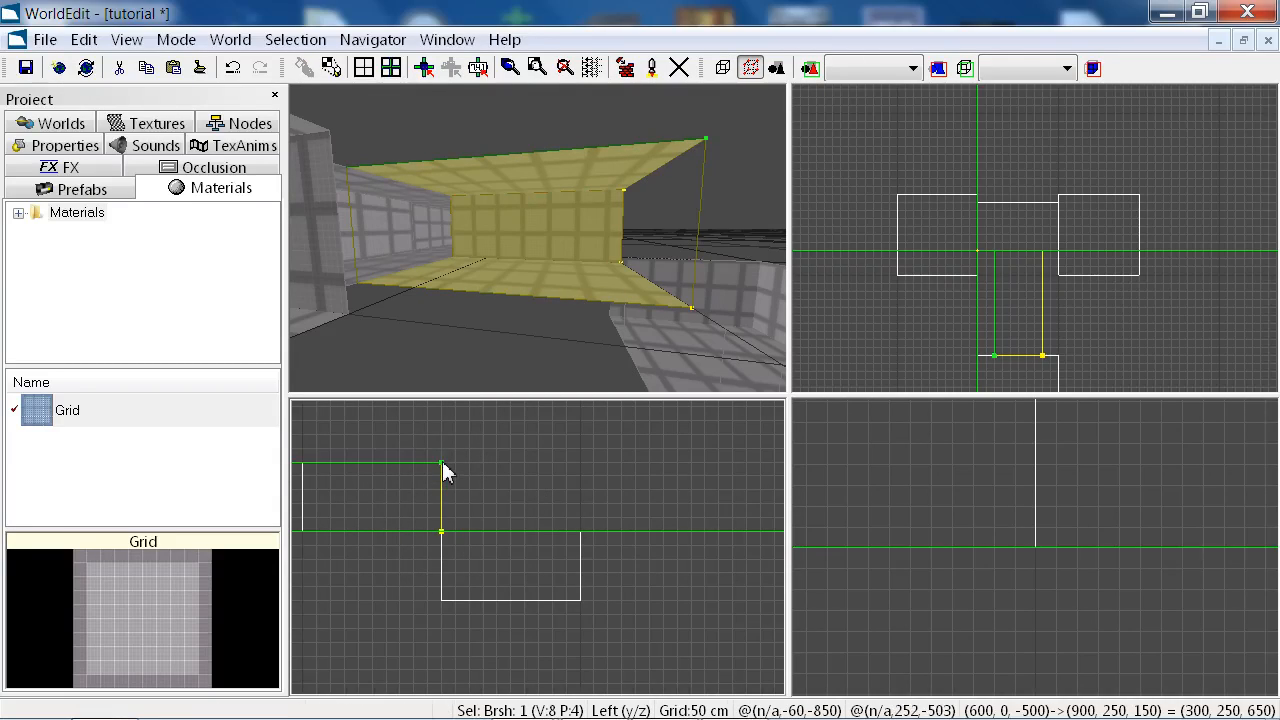
left_click_drag(446, 472, 446, 540)
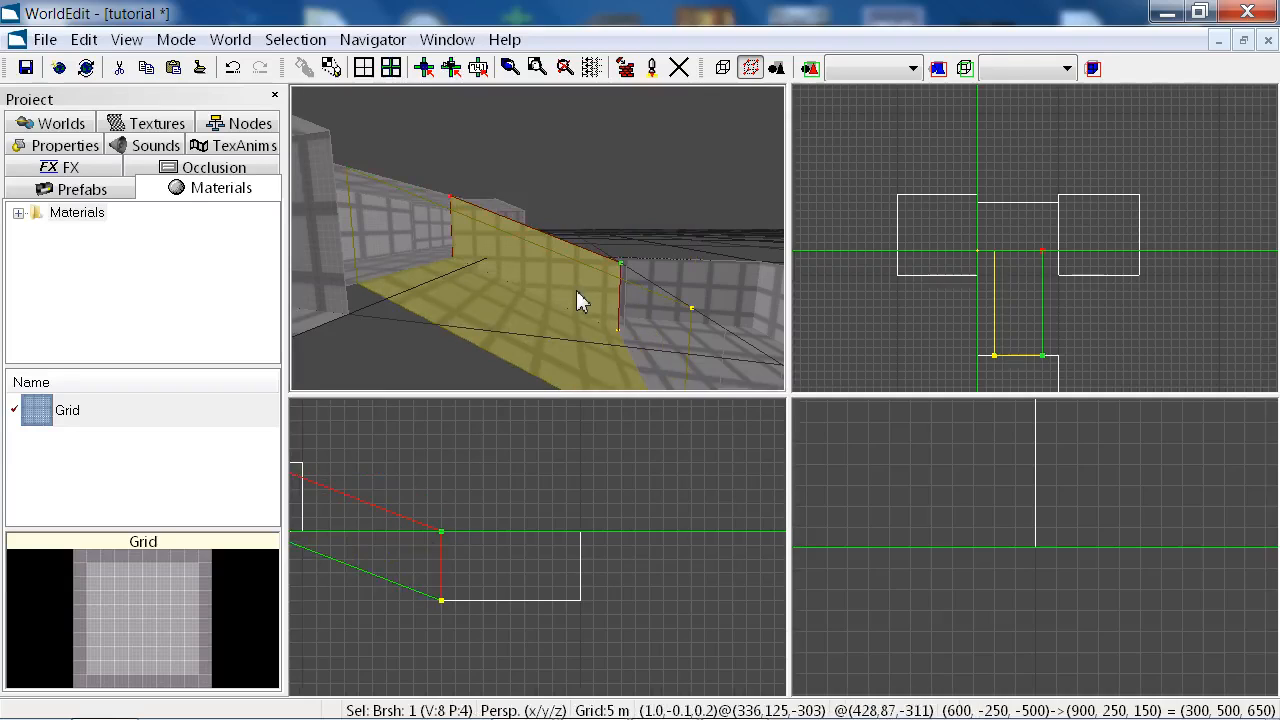
middle_click_drag(577, 291, 538, 238)
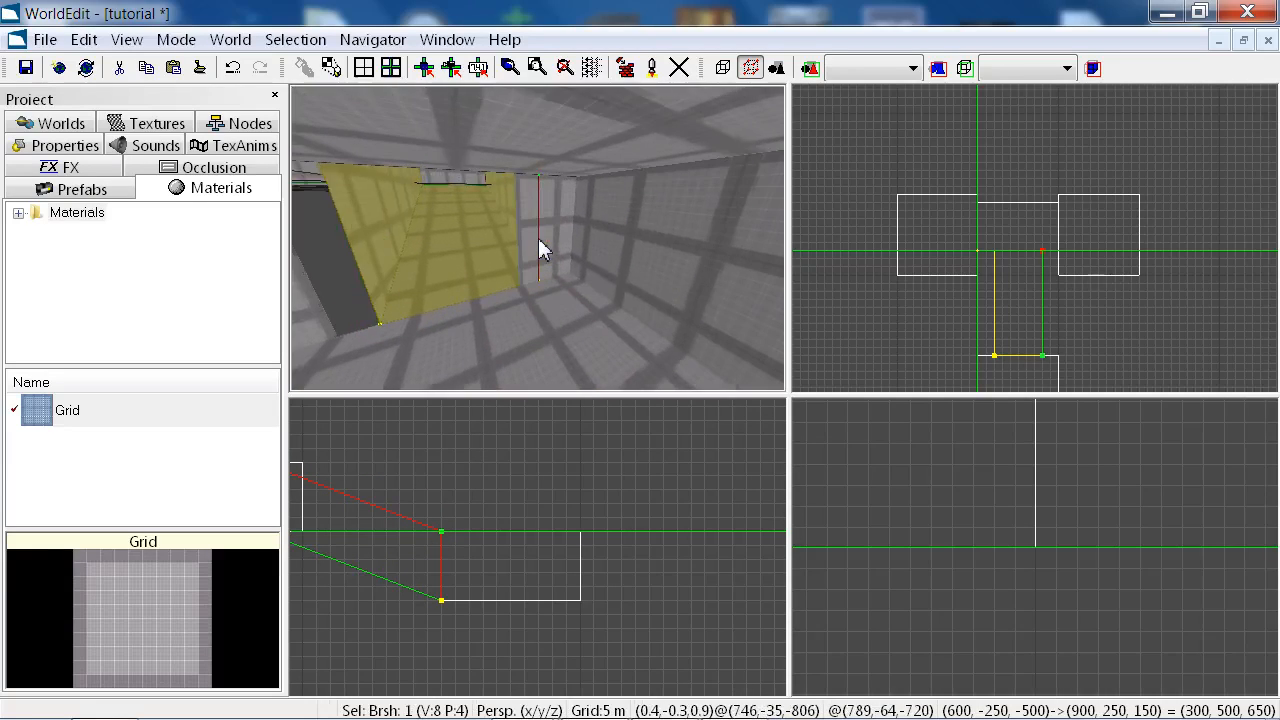
Shift the lower room 50 cm along X to line its doorway up with the sloped corridor
key("b")
left_click(605, 231)
key("Right")
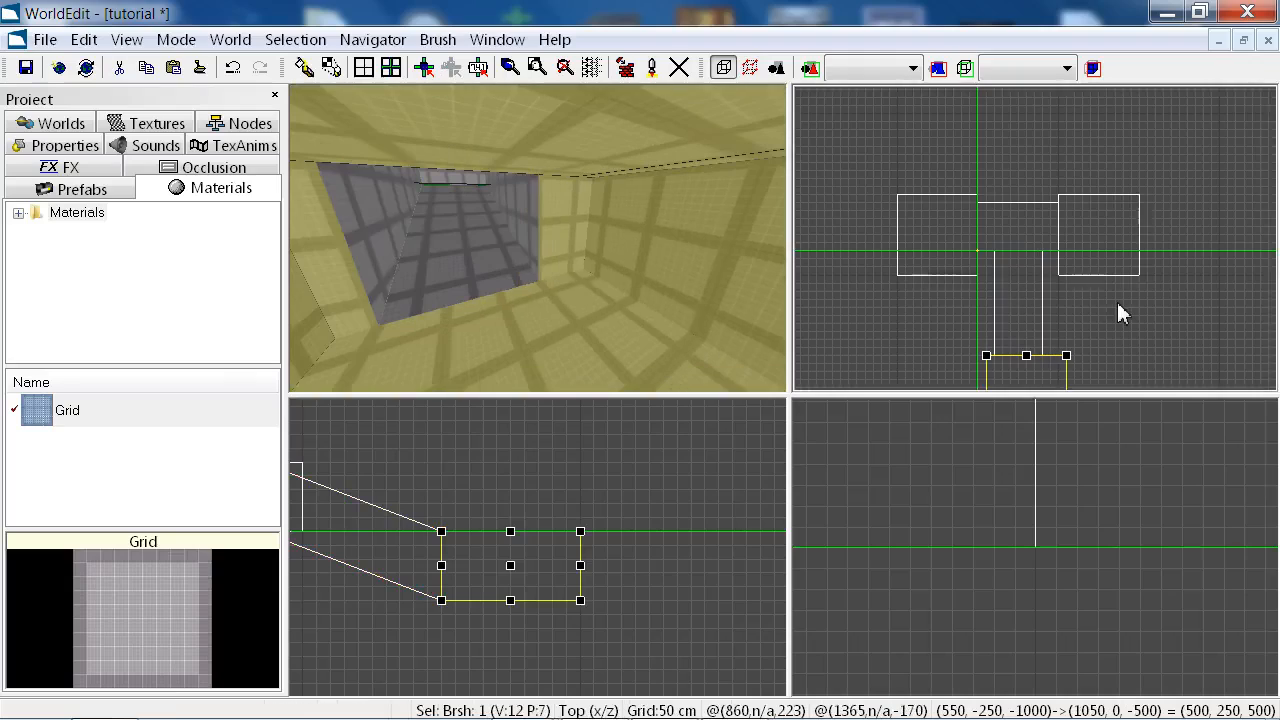
Detach the original corridor's side wall facing the sloped corridor, keeping its other three faces joined
mouse_move(595, 269)
middle_mouse_down()
mouse_move(559, 266)
mouse_move(540, 236)
mouse_move(538, 249)
middle_mouse_up()
key("Escape")
left_click(514, 258)
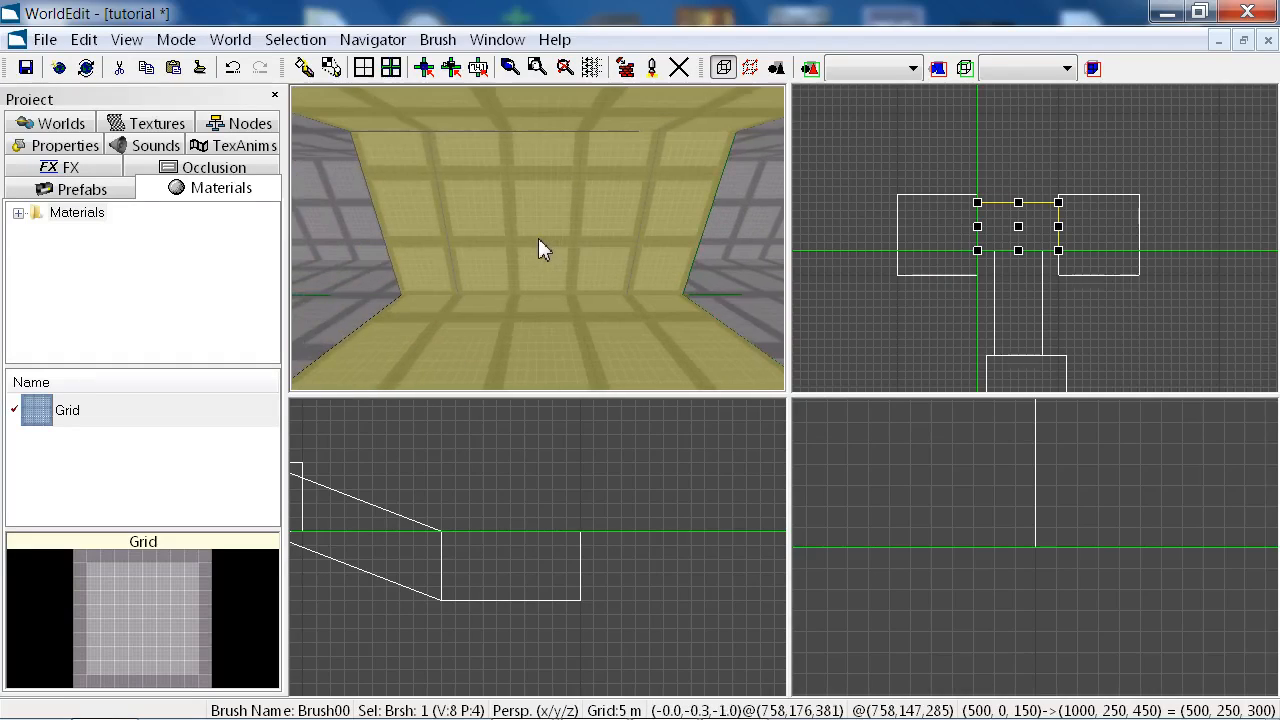
left_click(556, 238)
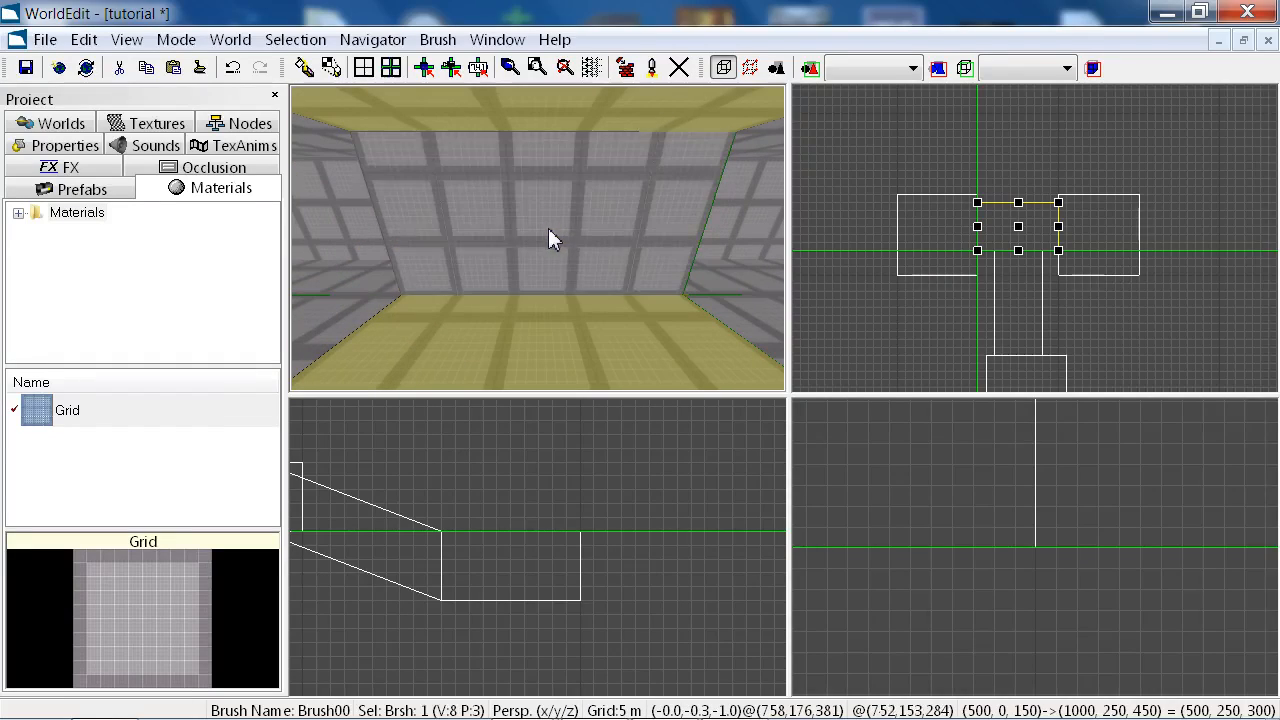
Cut the detached corridor wall along both edges of the sloped corridor, at X 600 and X 900
left_click(554, 238)
scroll(1037, 257, "up", 5)
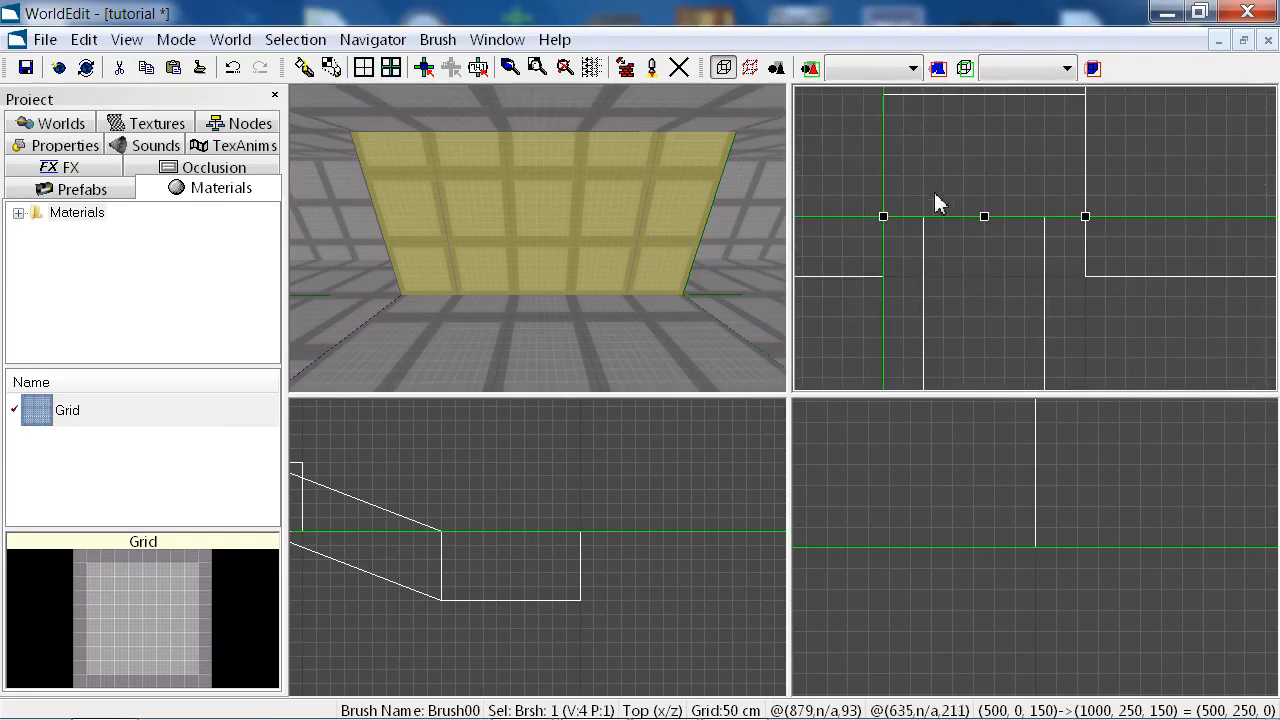
left_click(923, 198)
left_click(923, 257)
key("Escape")
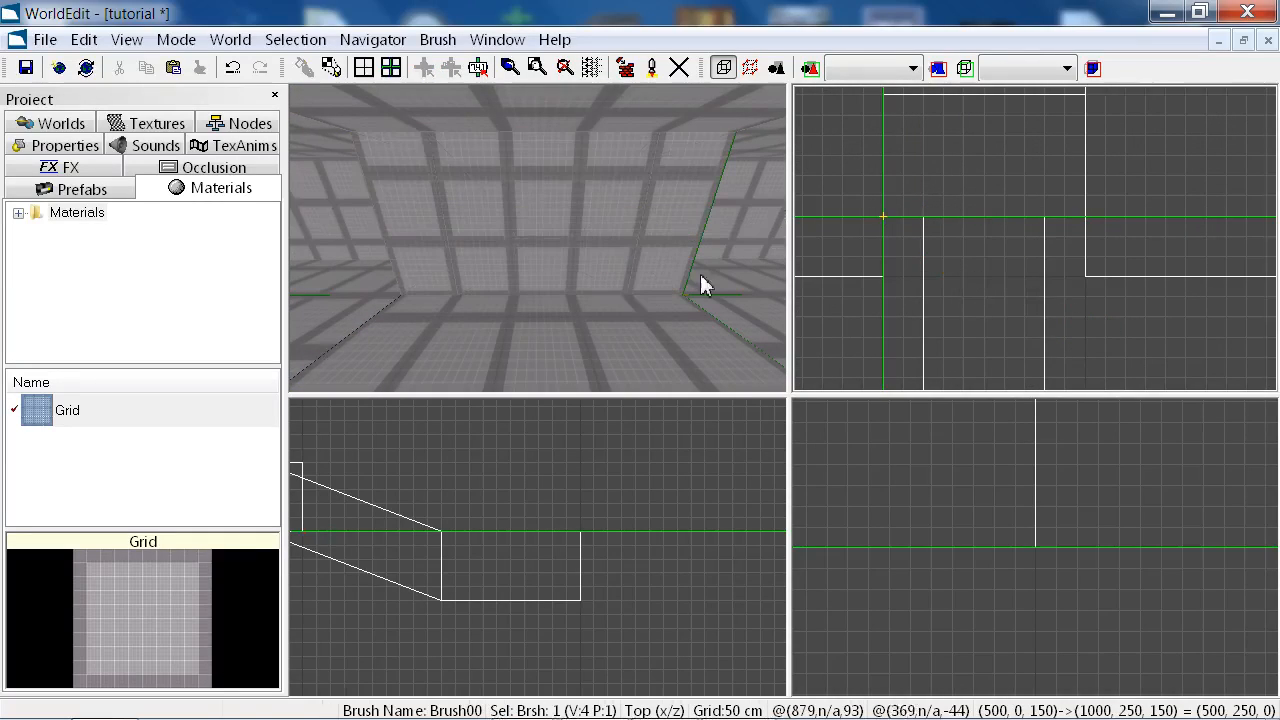
left_click(608, 252)
left_click(1044, 254)
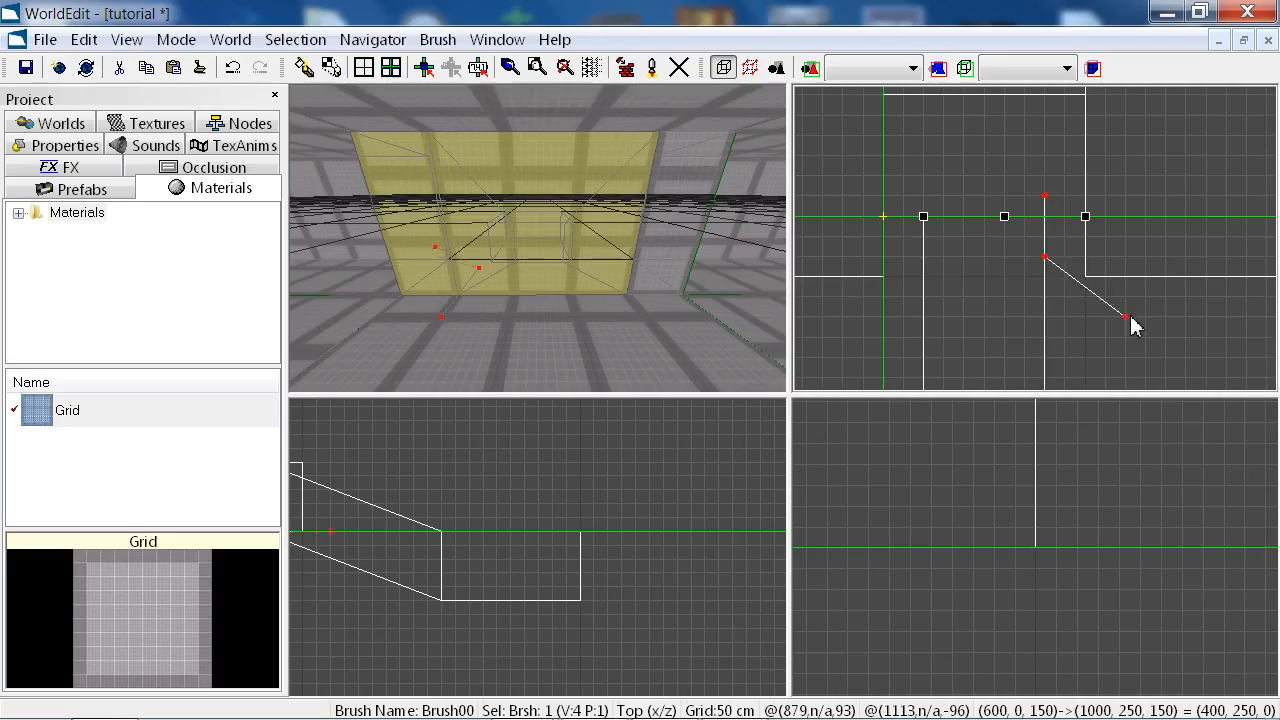
Delete the wall piece between the two cuts to open the sloped corridor, and save the level
key("l")
left_click(513, 220)
key("Delete")
mouse_move(572, 252)
left_mouse_down()
mouse_move(538, 238)
mouse_move(552, 253)
mouse_move(577, 237)
left_mouse_up()
key("ctrl+s")
Rotate a copy of the first room by 180 degrees about its centre and place it 50 cm beside the original
left_click(552, 253)
scroll(949, 243, "up", 6)
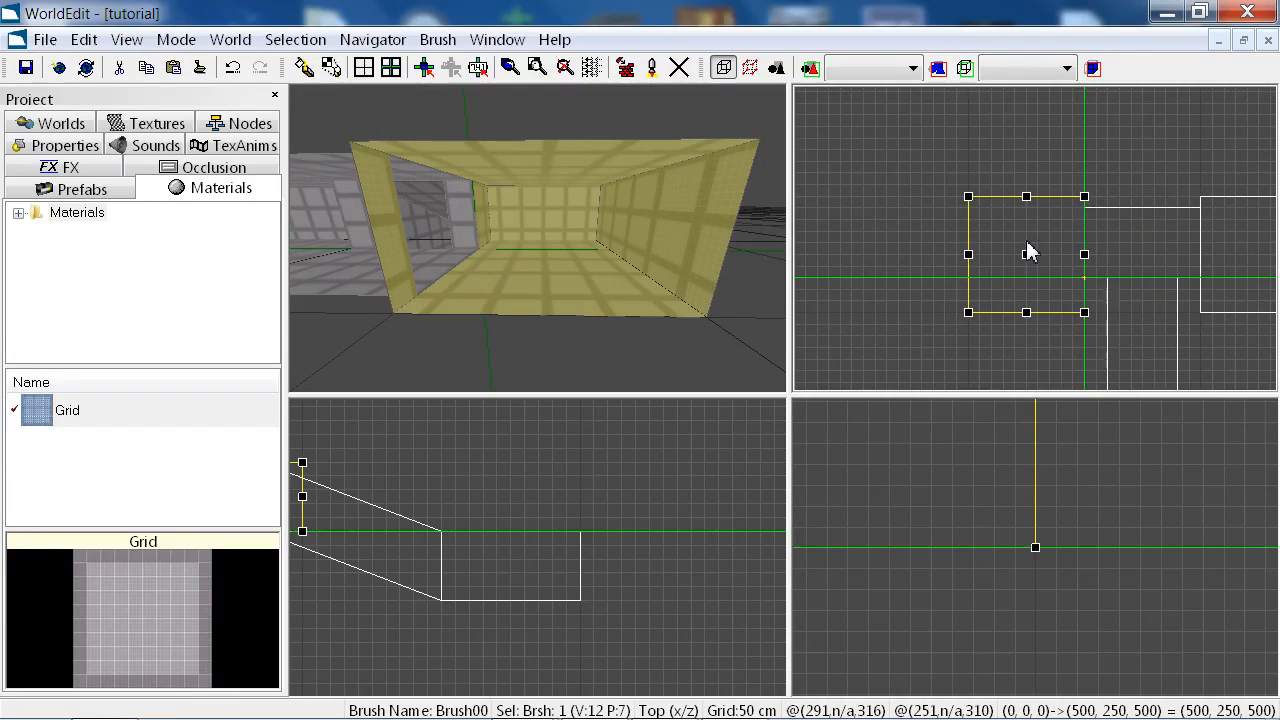
left_click(1026, 254)
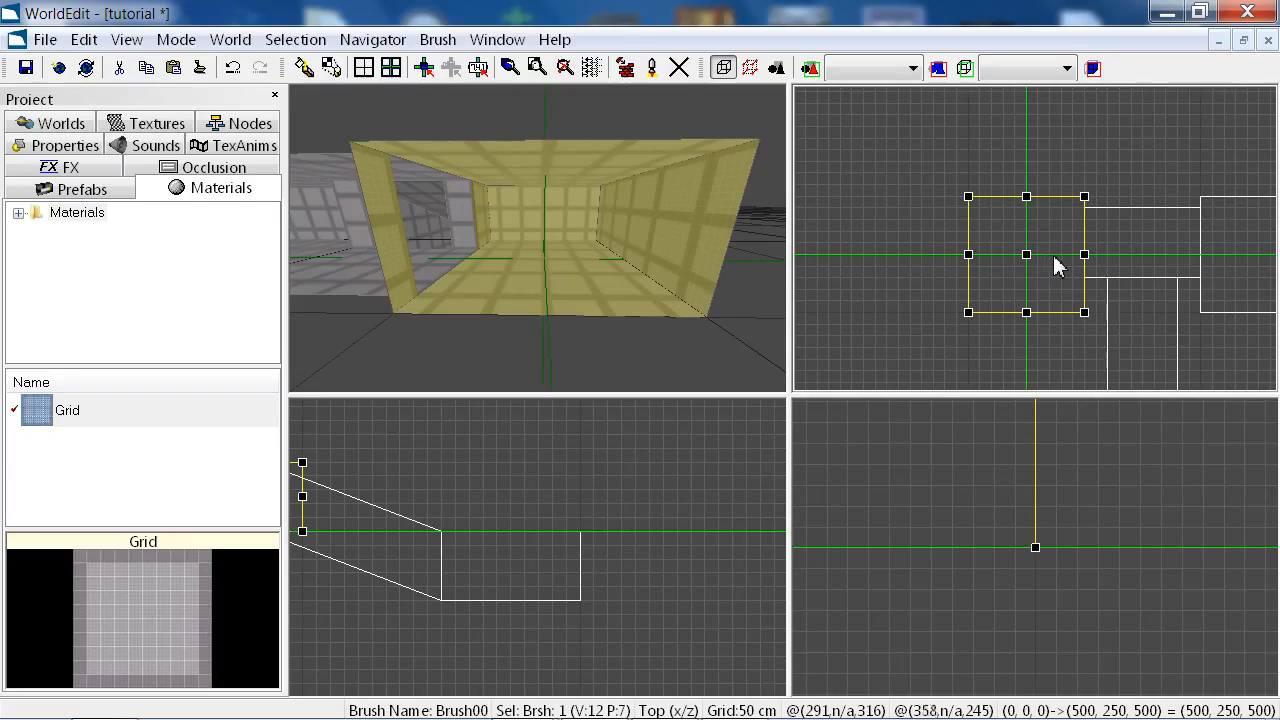
key("r")
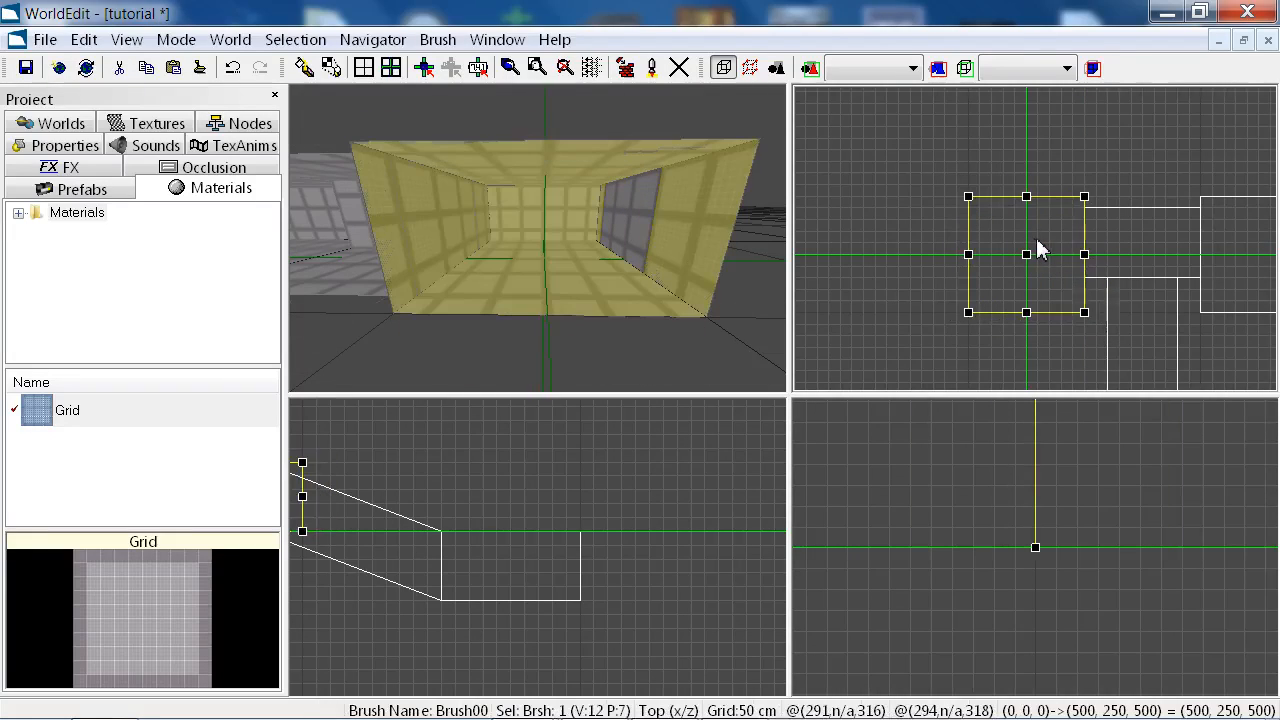
left_click_drag(1026, 257, 894, 257)
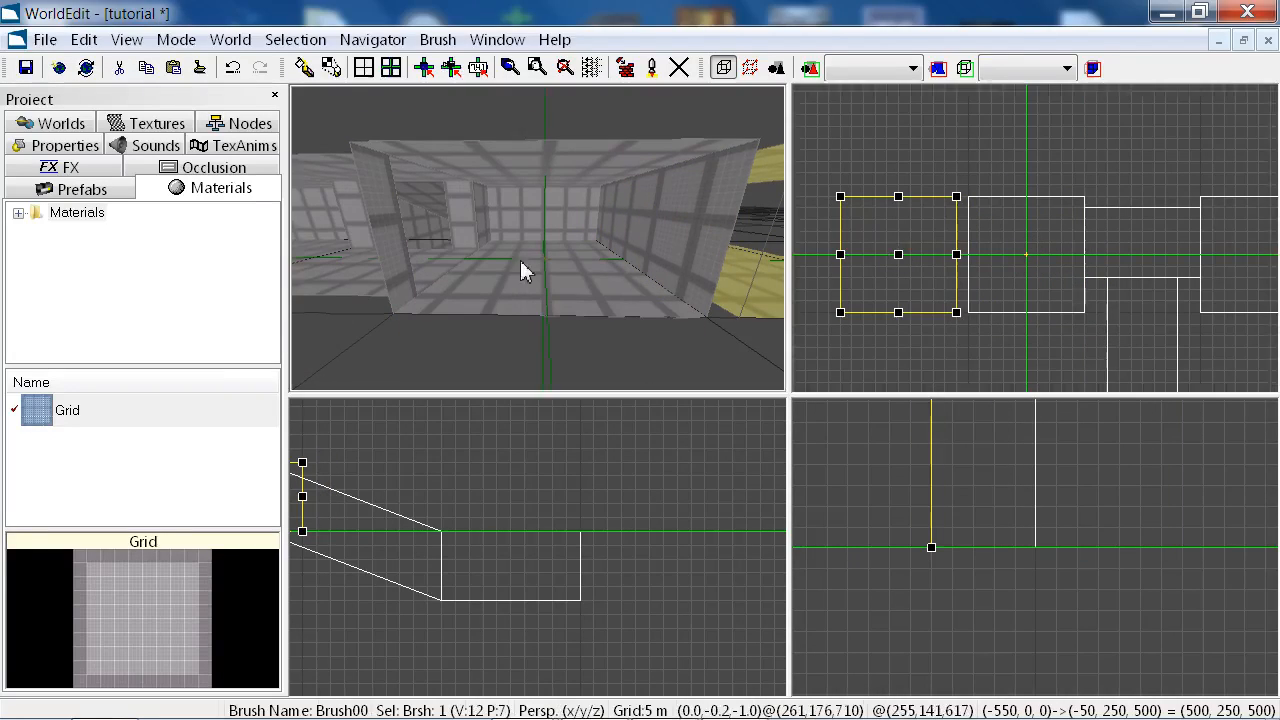
Split the copied room into separate faces and delete the wall strip on one side of its far-end opening
left_click_drag(523, 271, 538, 238)
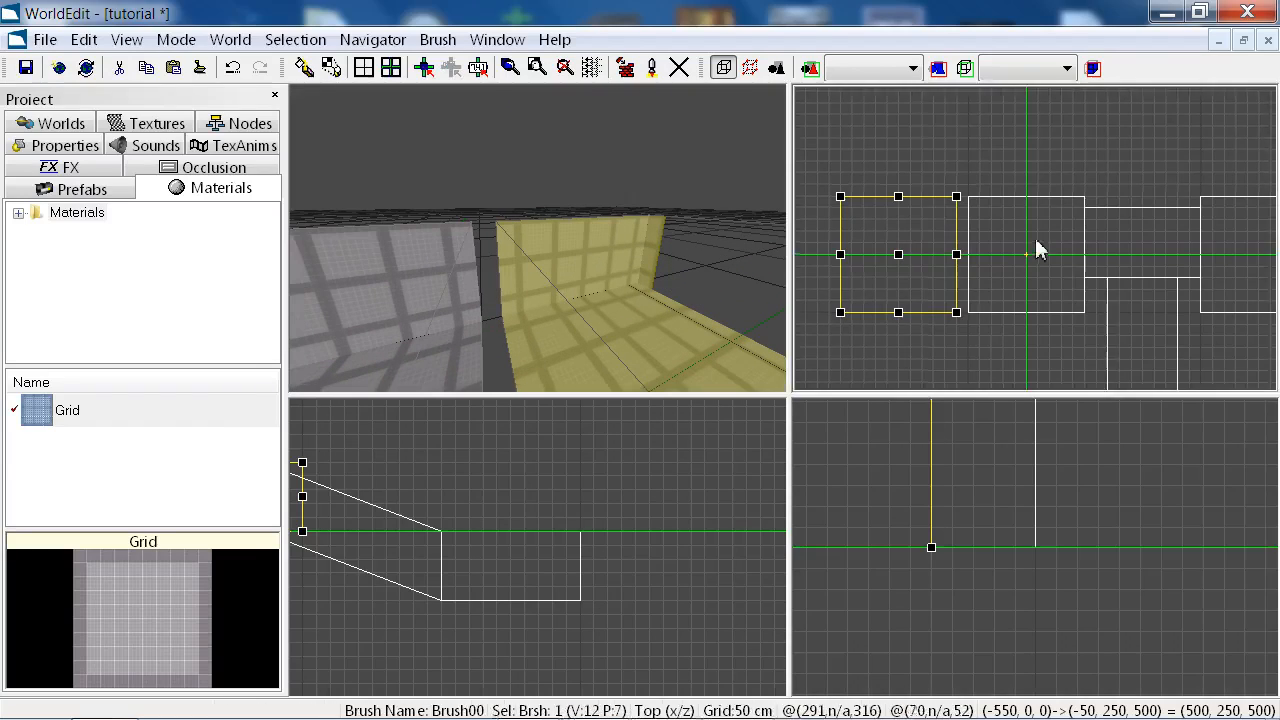
scroll(1032, 246, "up", 4)
left_click_drag(1032, 246, 1035, 238)
left_click_drag(557, 272, 538, 248)
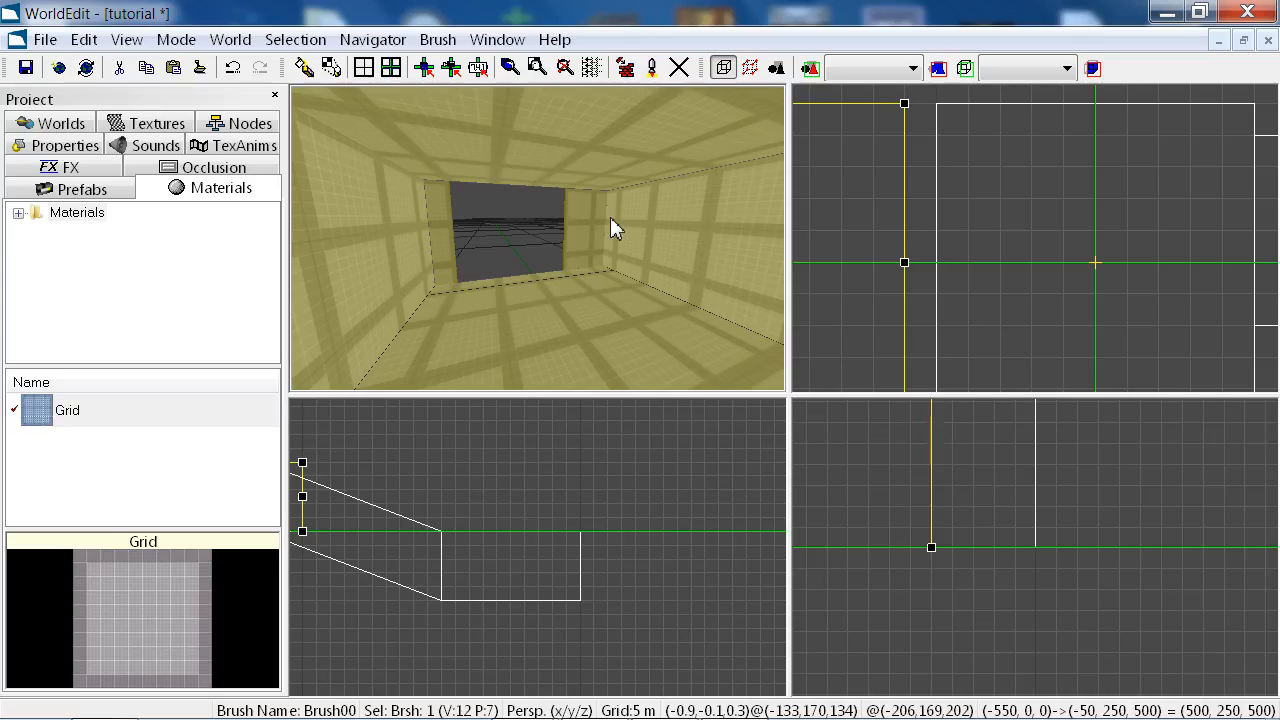
key("ctrl+j")
left_click(576, 236, "ctrl")
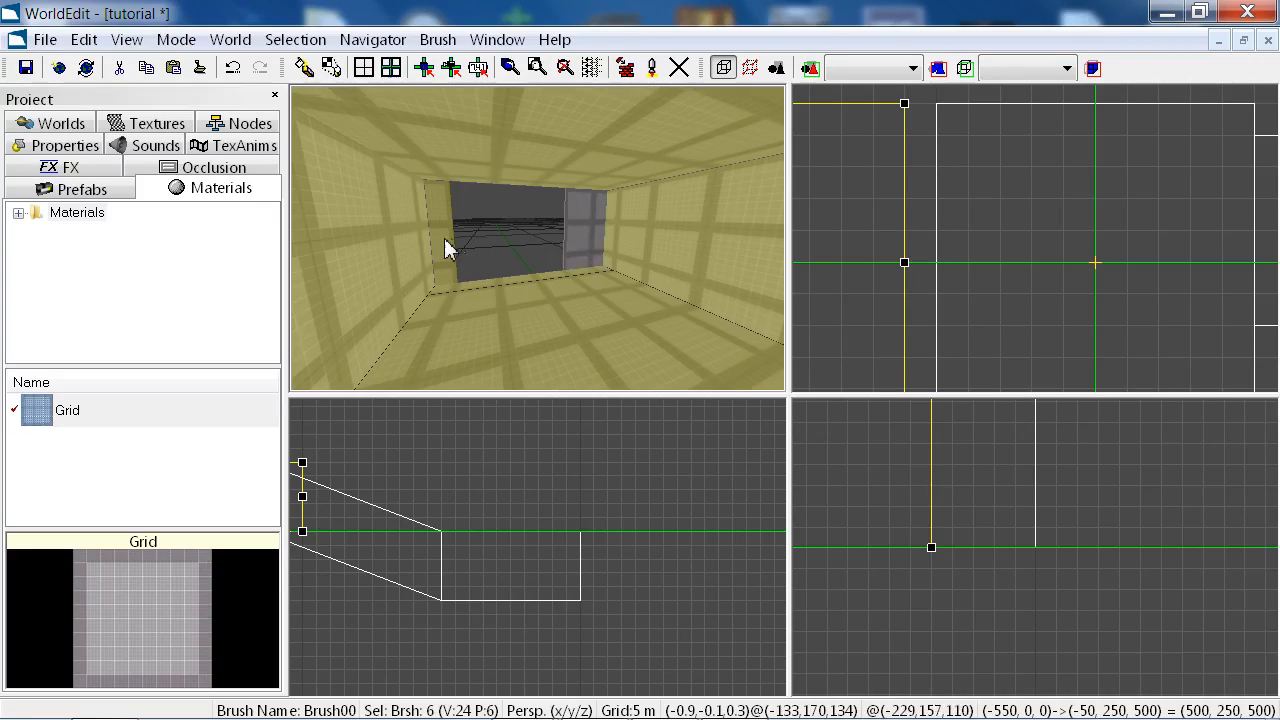
left_click(444, 239, "ctrl")
key("j")
left_click(444, 240)
left_click(573, 232)
key("Delete")
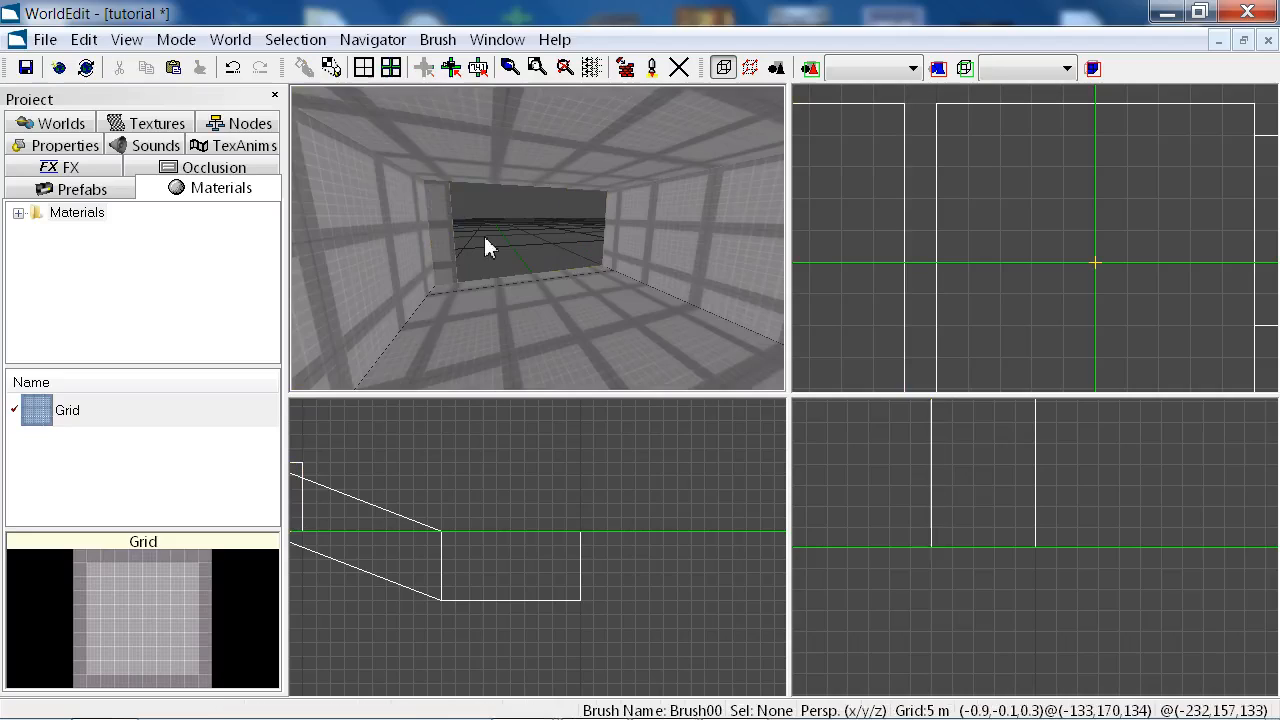
Stretch the remaining wall strip across the opening to the room's full 500 cm width, closing the copied room's far end
left_click(444, 244)
scroll(1046, 292, "down", 3)
scroll(1029, 252, "up", 1)
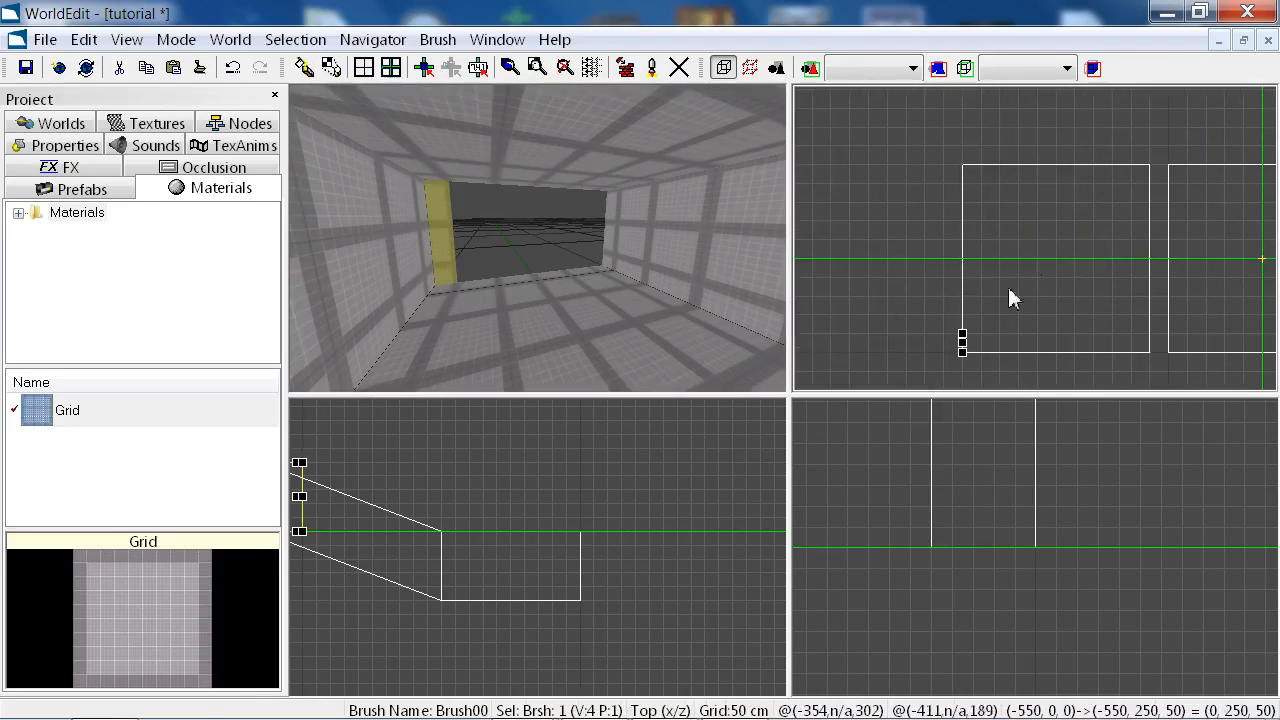
left_click_drag(966, 335, 966, 168)
key("Escape")
Rejoin the copied room's faces into one brush, keeping the wall that faces the original room separate
right_click_drag(536, 244, 538, 239)
left_click(675, 236)
key("s")
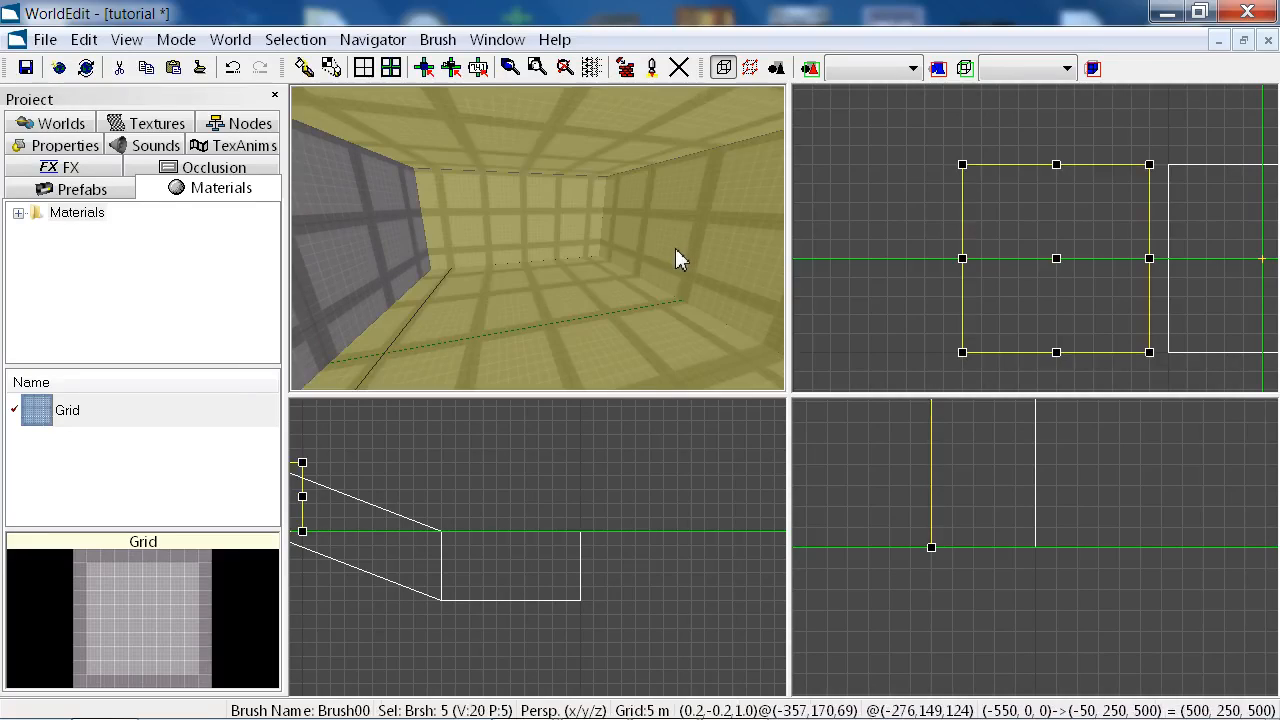
Detach the original room's wall facing the copied room and delete it
key("Escape")
right_click_drag(676, 249, 528, 247)
left_click(528, 247)
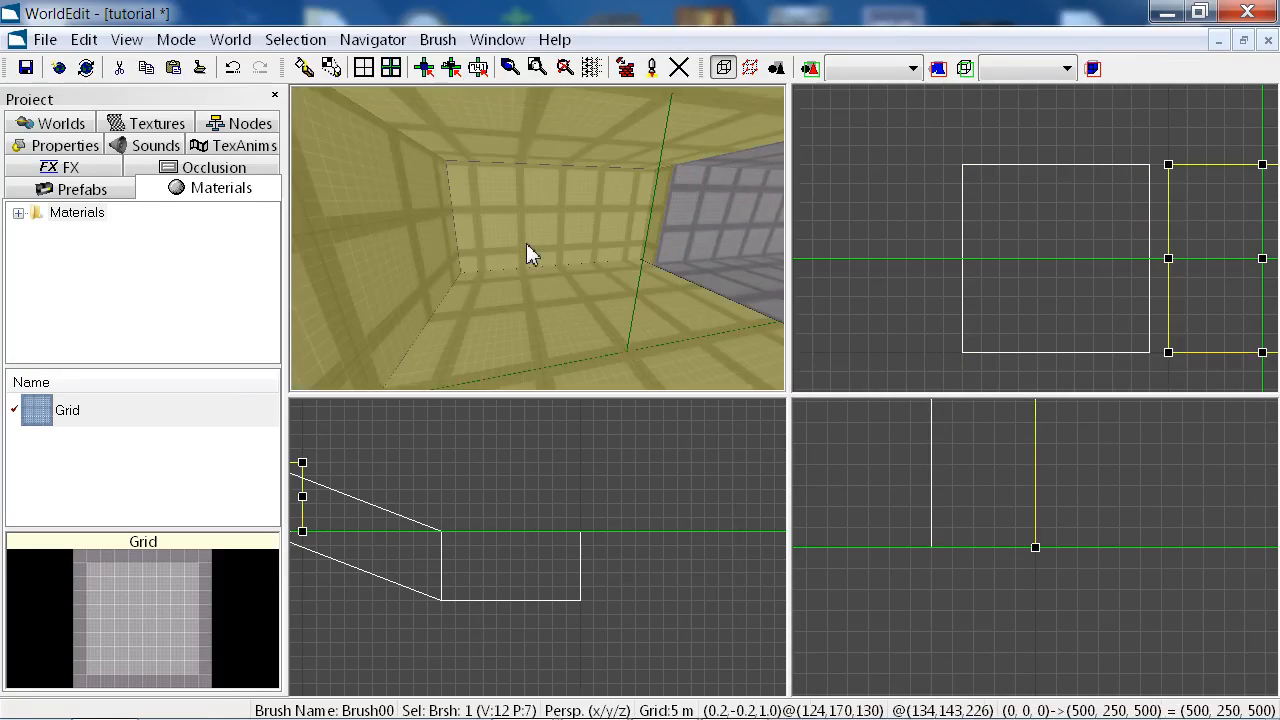
left_click(430, 266)
key("Escape")
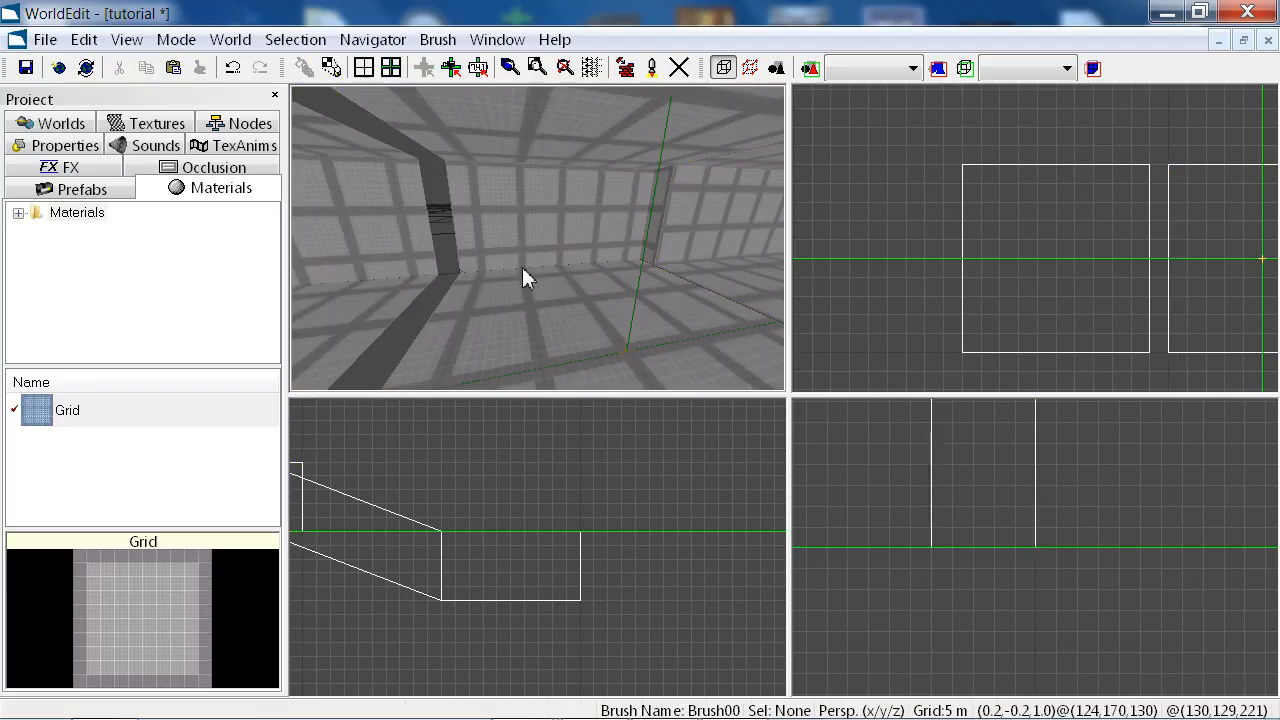
Cut the copied room's wall facing the original room at Z 450 and Z 300 to mark a doorway
mouse_move(517, 267)
right_mouse_down()
mouse_move(540, 238)
mouse_move(511, 228)
right_mouse_up()
left_click(598, 226)
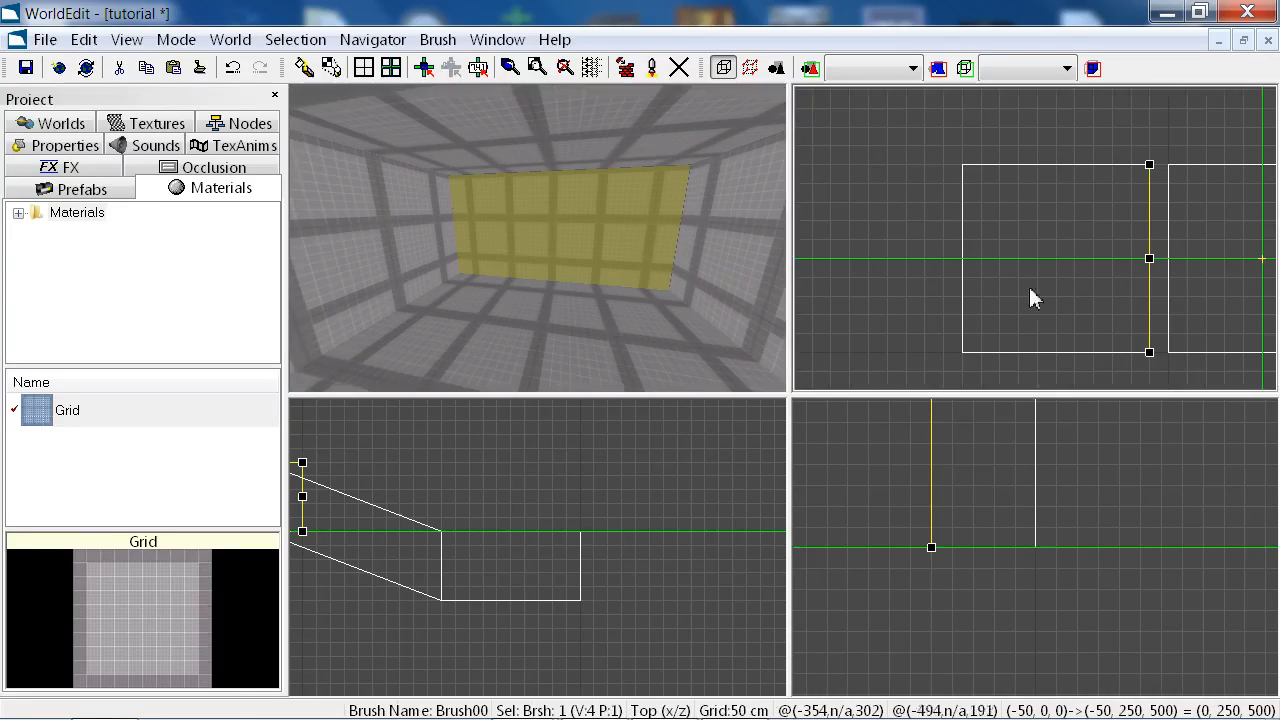
scroll(1037, 241, "down", 1)
right_click_drag(1031, 287, 1014, 213)
scroll(1033, 236, "up", 3)
key("s")
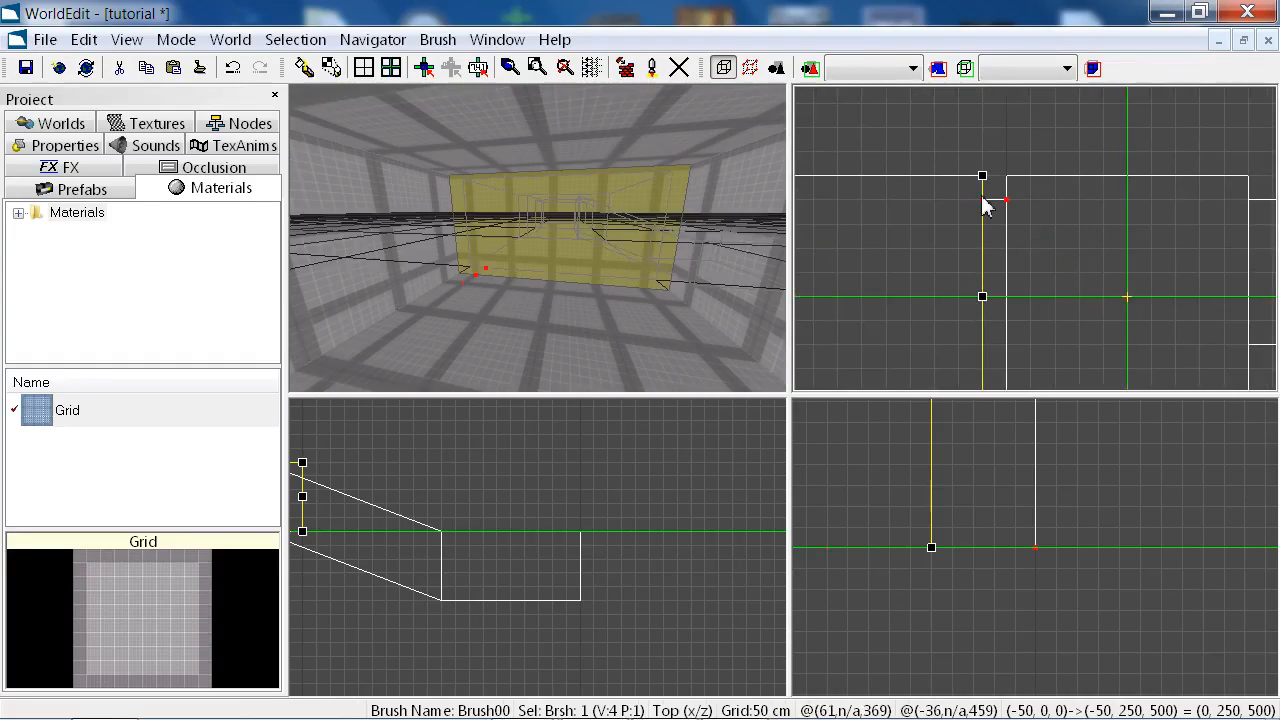
left_click(964, 196)
left_click(509, 222)
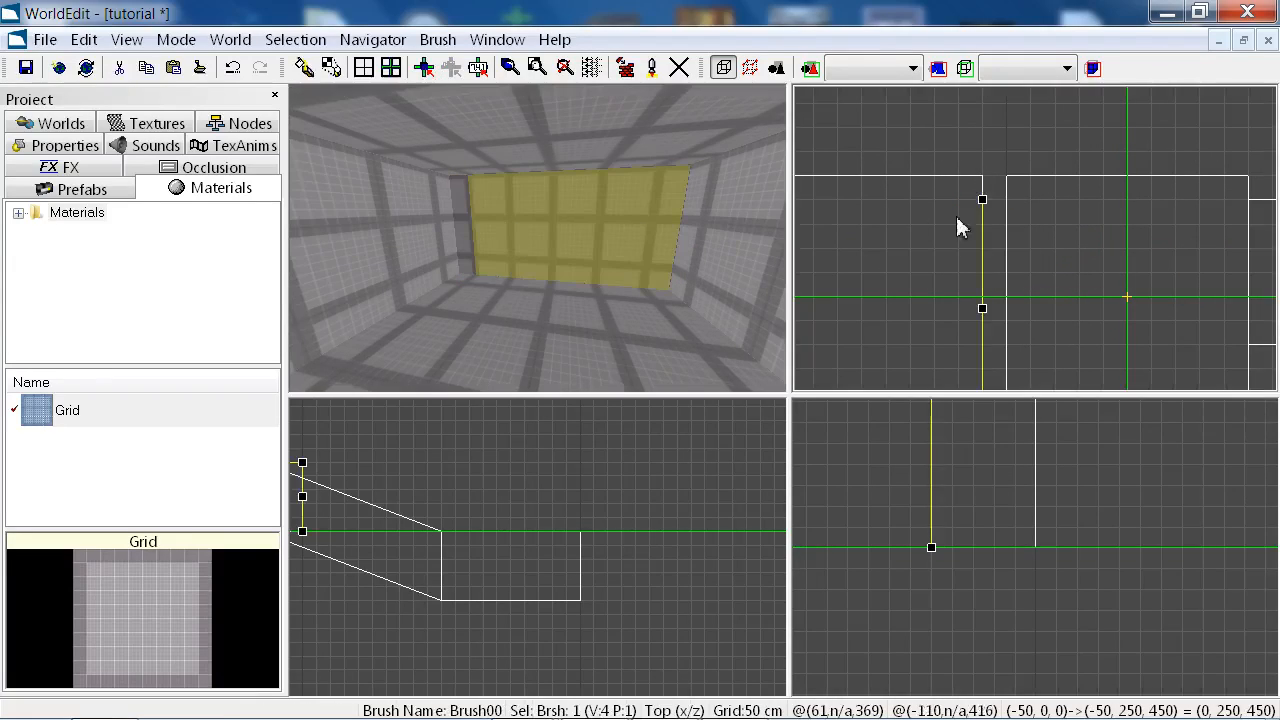
key("s")
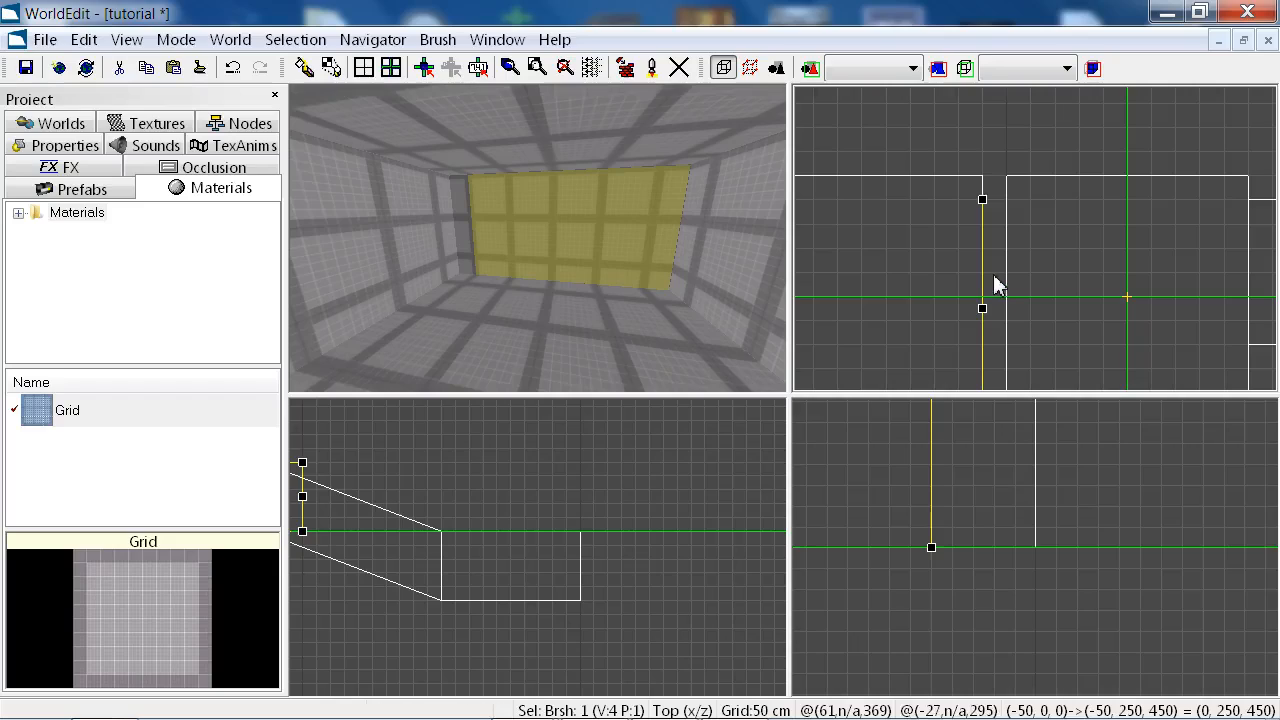
left_click(949, 274)
Cut the 150 cm wide doorway piece at a height of 200 cm and delete its lower part
left_click(517, 235)
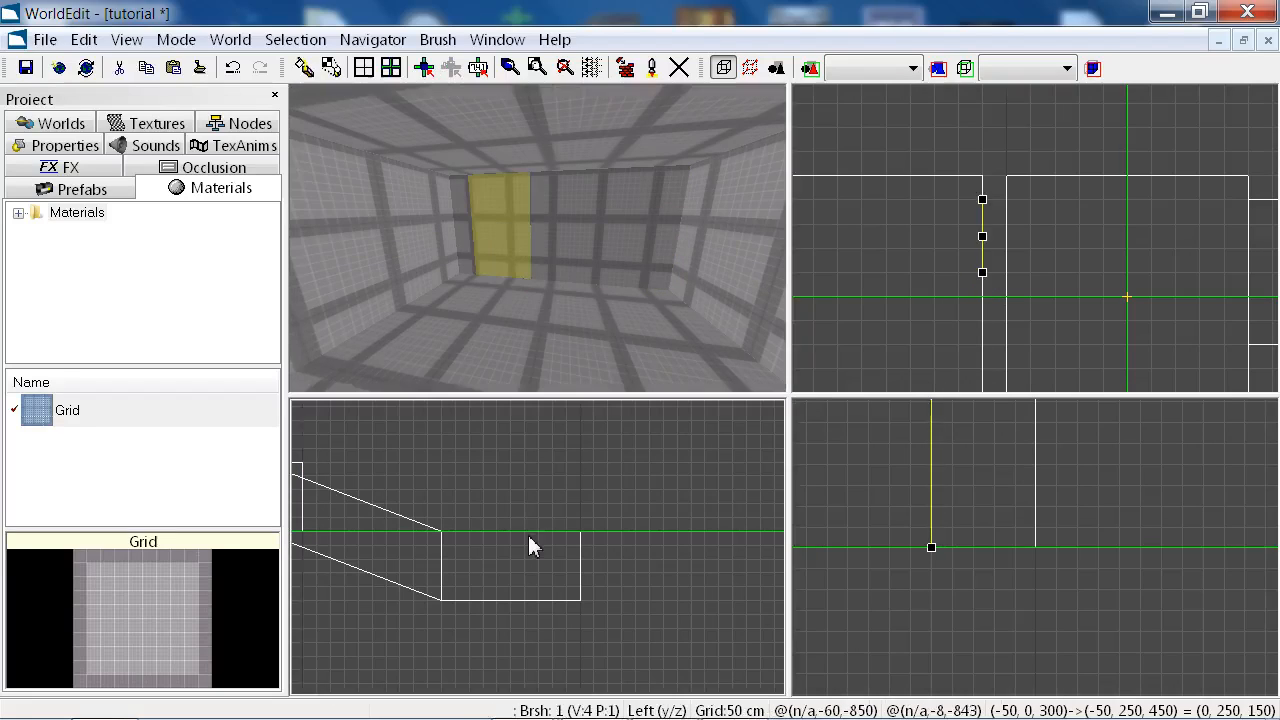
scroll(956, 540, "down", 9)
mouse_move(982, 457)
middle_mouse_down()
mouse_move(1036, 548)
mouse_move(1035, 606)
middle_mouse_up()
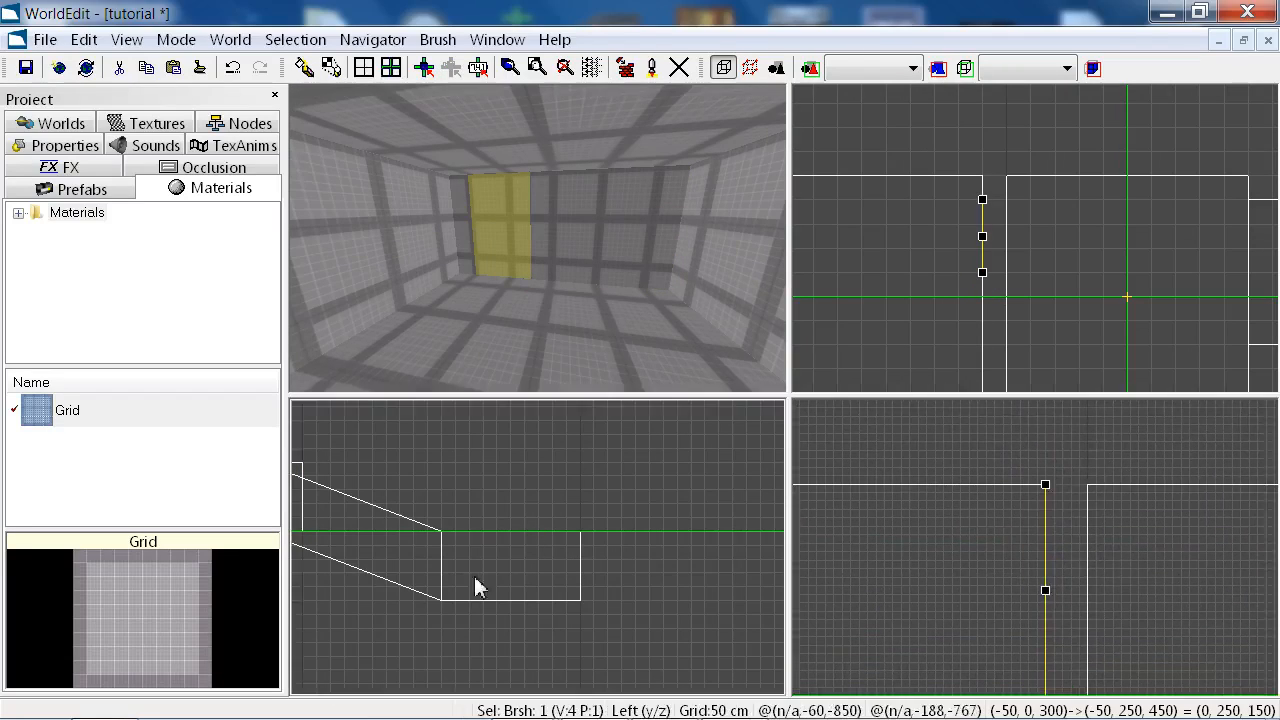
scroll(535, 552, "down", 9)
scroll(540, 550, "up", 8)
mouse_move(535, 552)
middle_mouse_down()
mouse_move(588, 535)
mouse_move(538, 692)
middle_mouse_up()
scroll(538, 555, "up", 2)
scroll(538, 565, "up", 4)
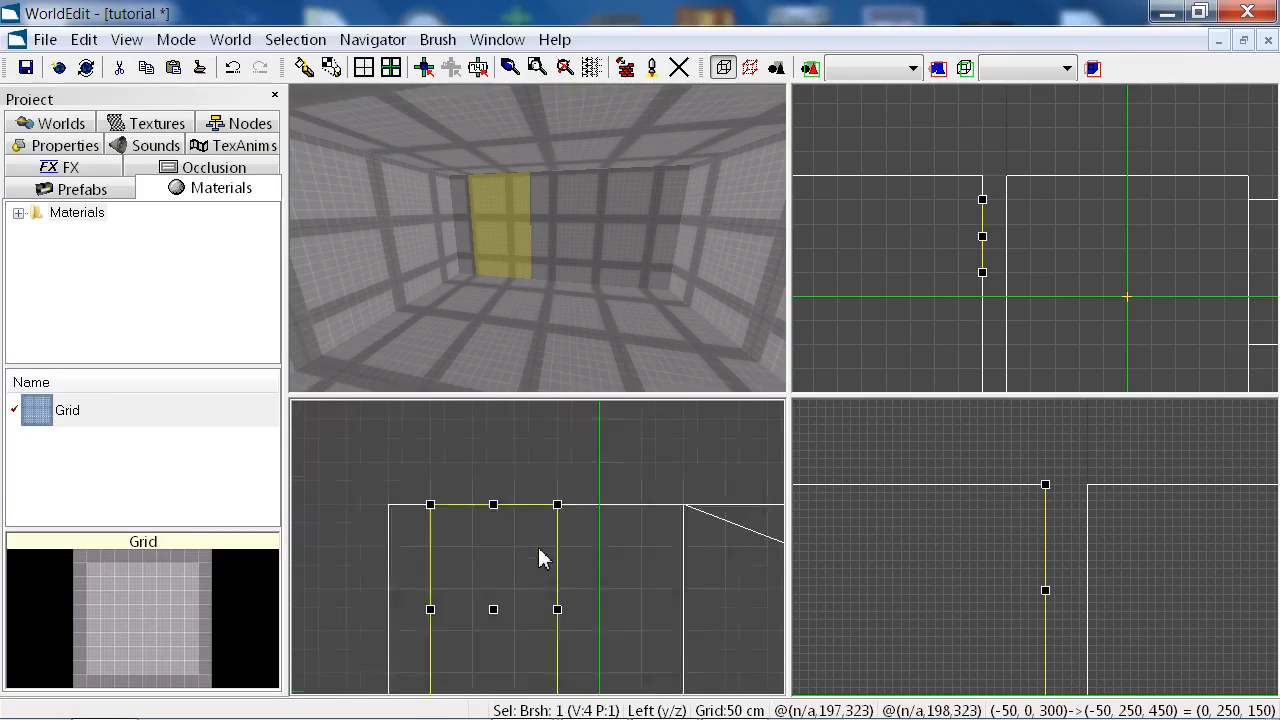
scroll(538, 550, "down", 1)
left_click_drag(497, 524, 565, 528)
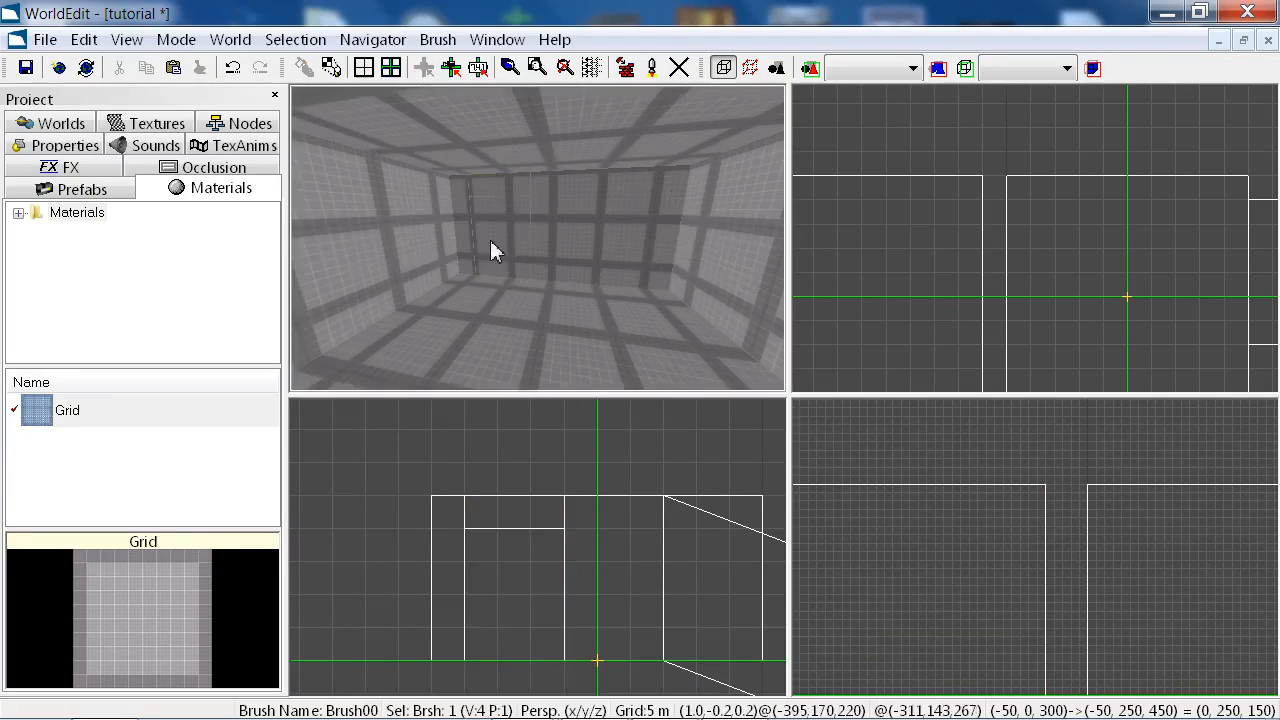
mouse_move(490, 240)
middle_mouse_down()
mouse_move(578, 261)
mouse_move(538, 237)
mouse_move(494, 252)
mouse_move(554, 240)
middle_mouse_up()
left_click(485, 251)
key("Delete")
Cut the wall section beside the doorway at Z 250 and, on a finer grid, at Z 20 to mark a window
left_click(554, 240)
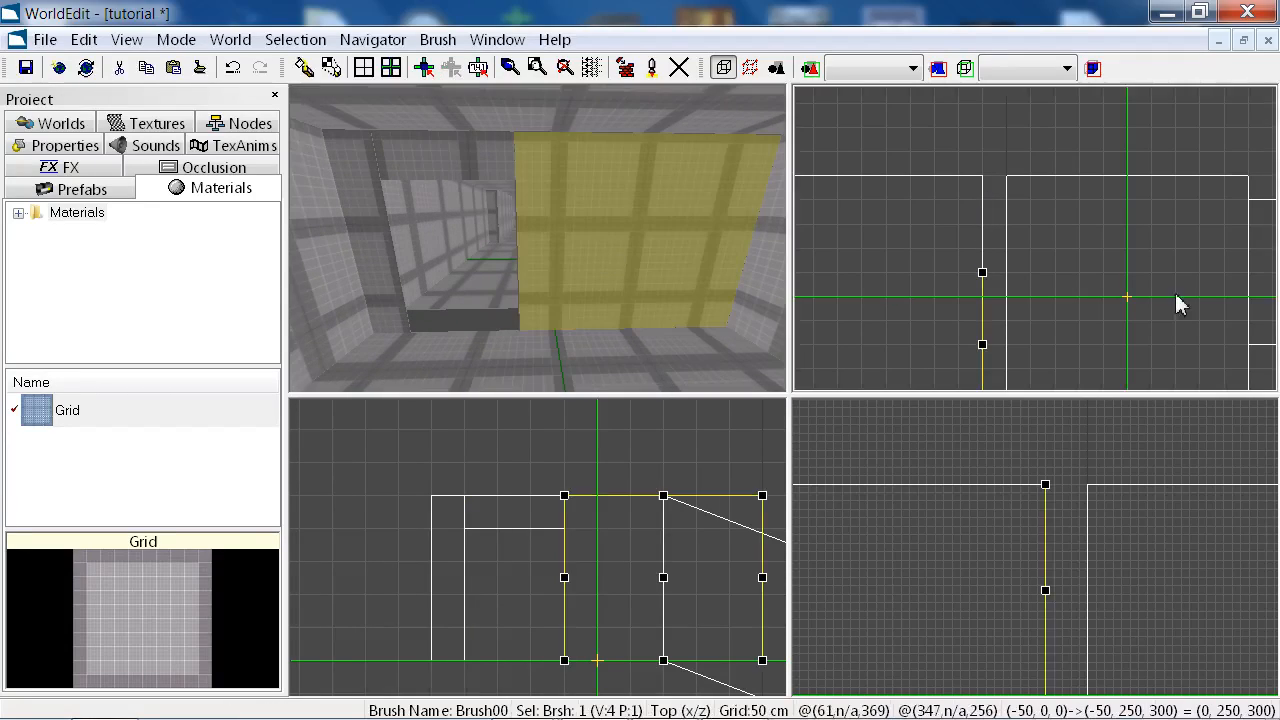
left_click_drag(981, 298, 1050, 305)
left_click(674, 262)
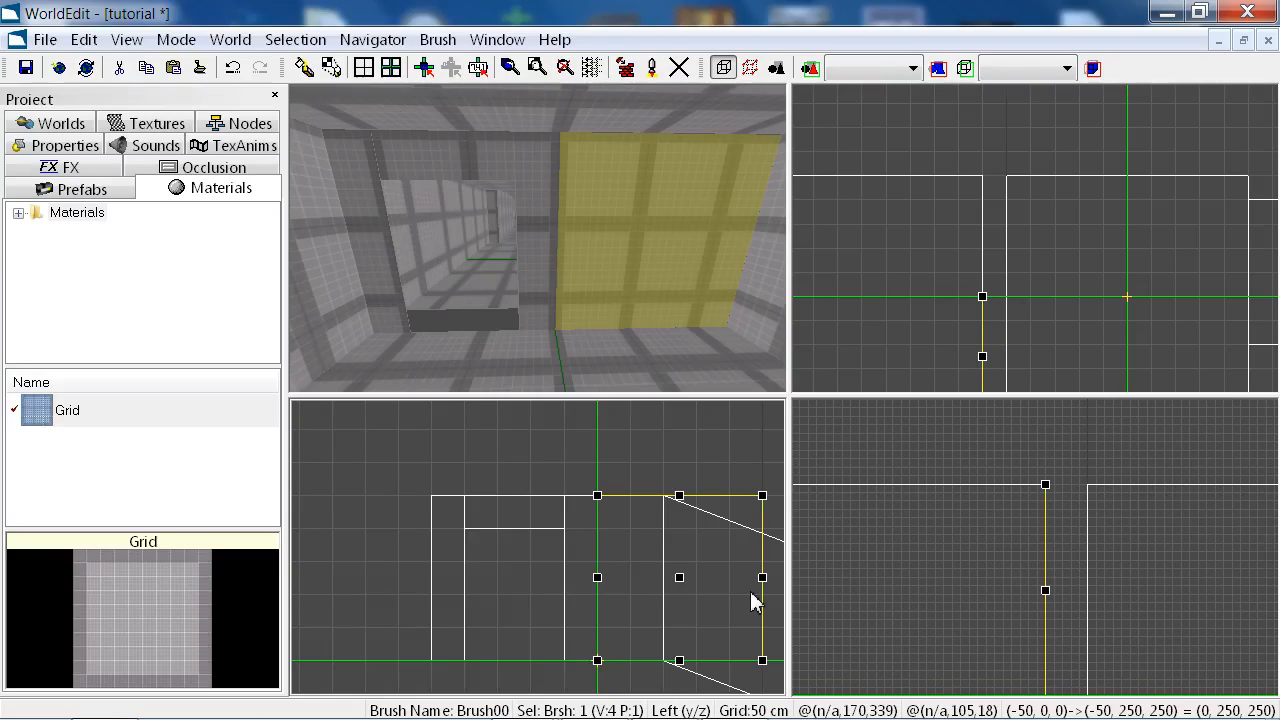
key("bracketleft")
left_click_drag(755, 601, 745, 510)
left_click(654, 335)
key("bracketright")
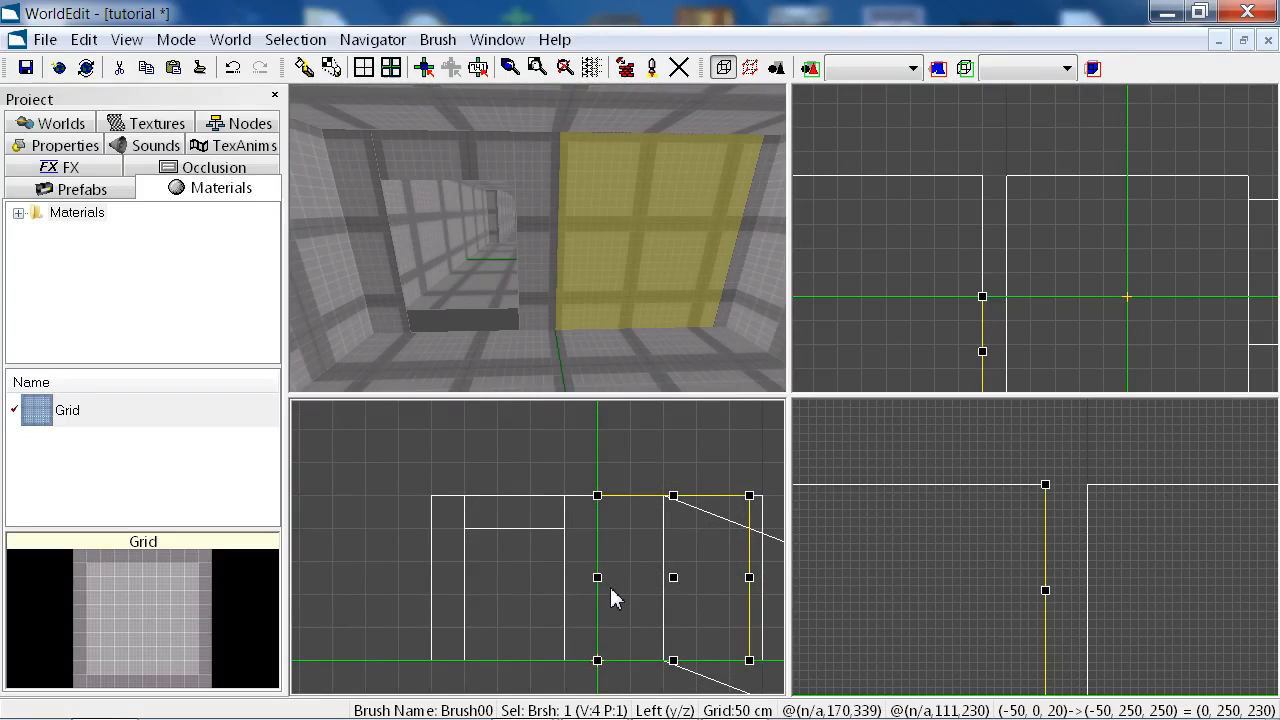
Cut the window section at heights 100 and 200 cm and delete the piece between the cuts
left_click_drag(610, 600, 707, 600)
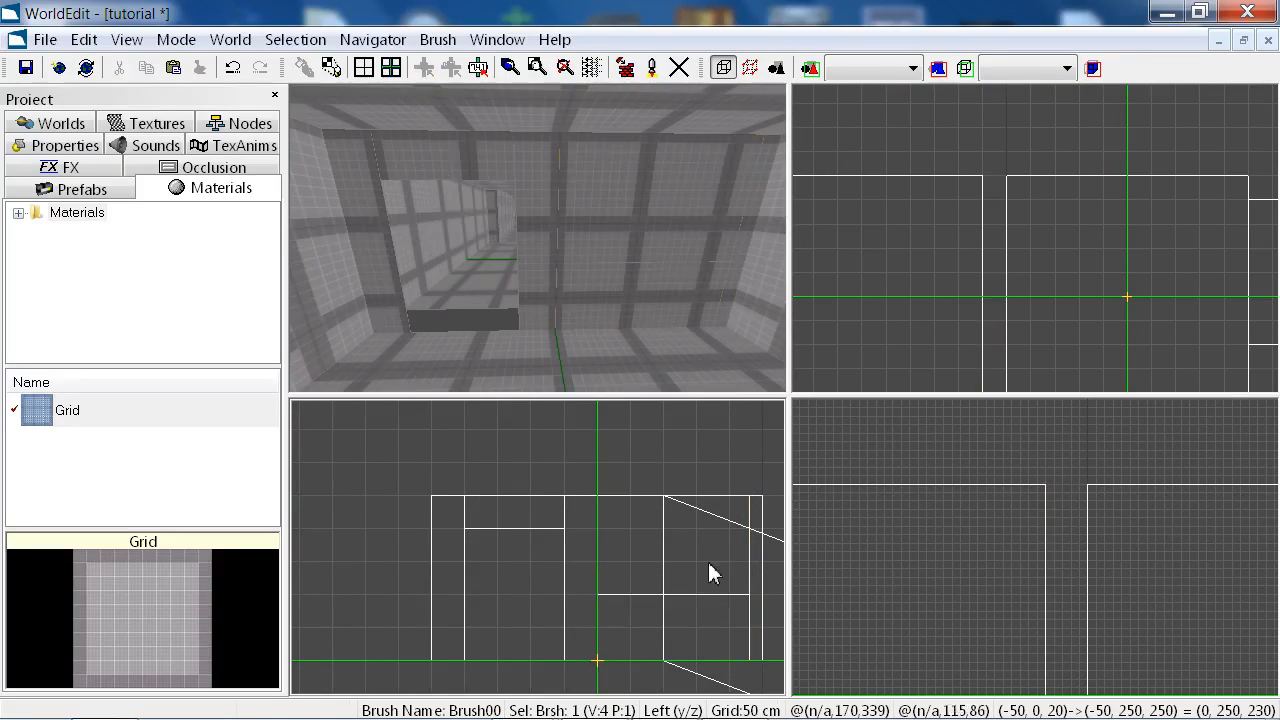
left_click(640, 234)
left_click_drag(618, 534, 677, 531)
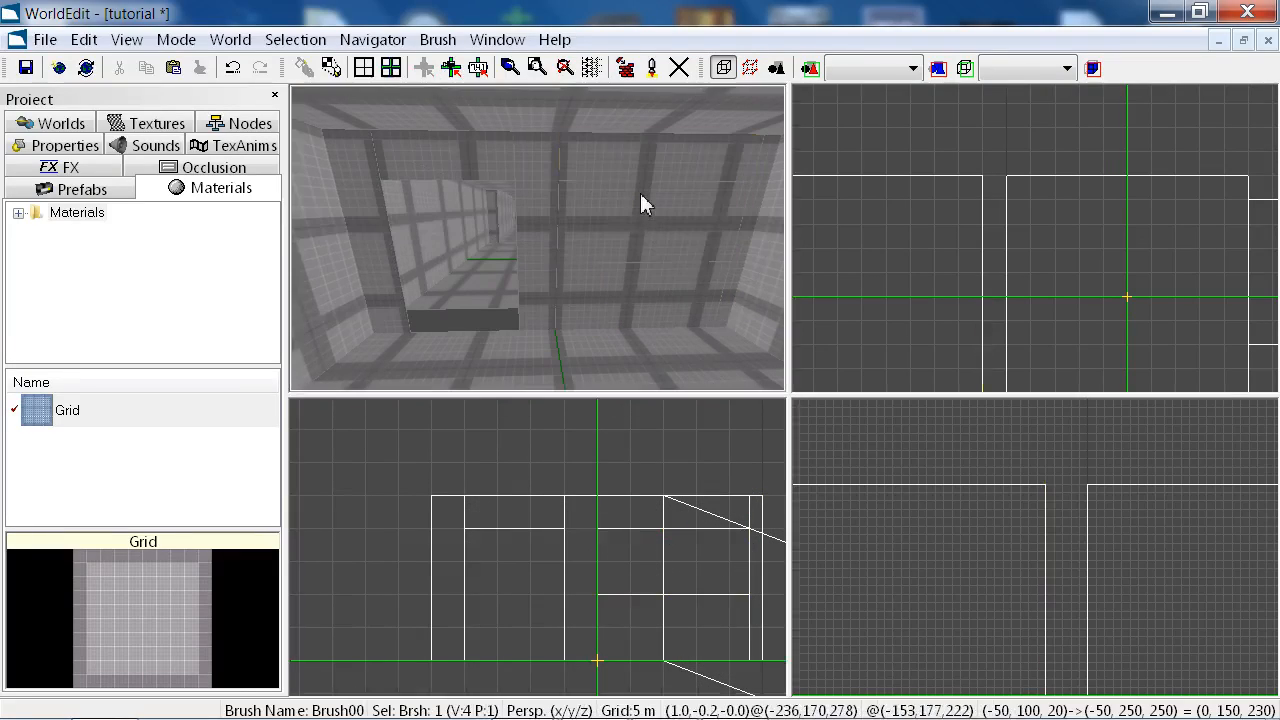
left_click(640, 228)
key("Delete")
Join the six remaining wall pieces into one brush and clone it 50 cm across to the original room's open side
left_click_drag(615, 312, 643, 246)
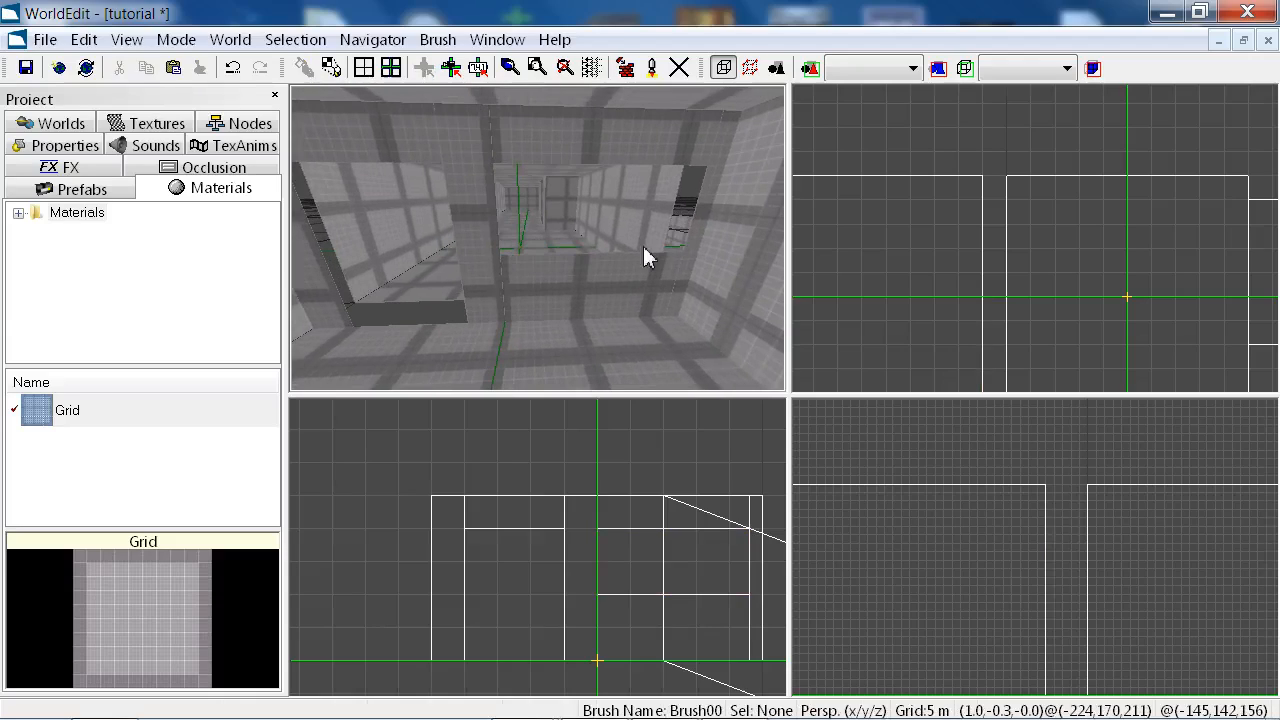
left_click(700, 243)
left_click(651, 269, "shift")
left_click(551, 143, "shift")
left_click(473, 180, "shift")
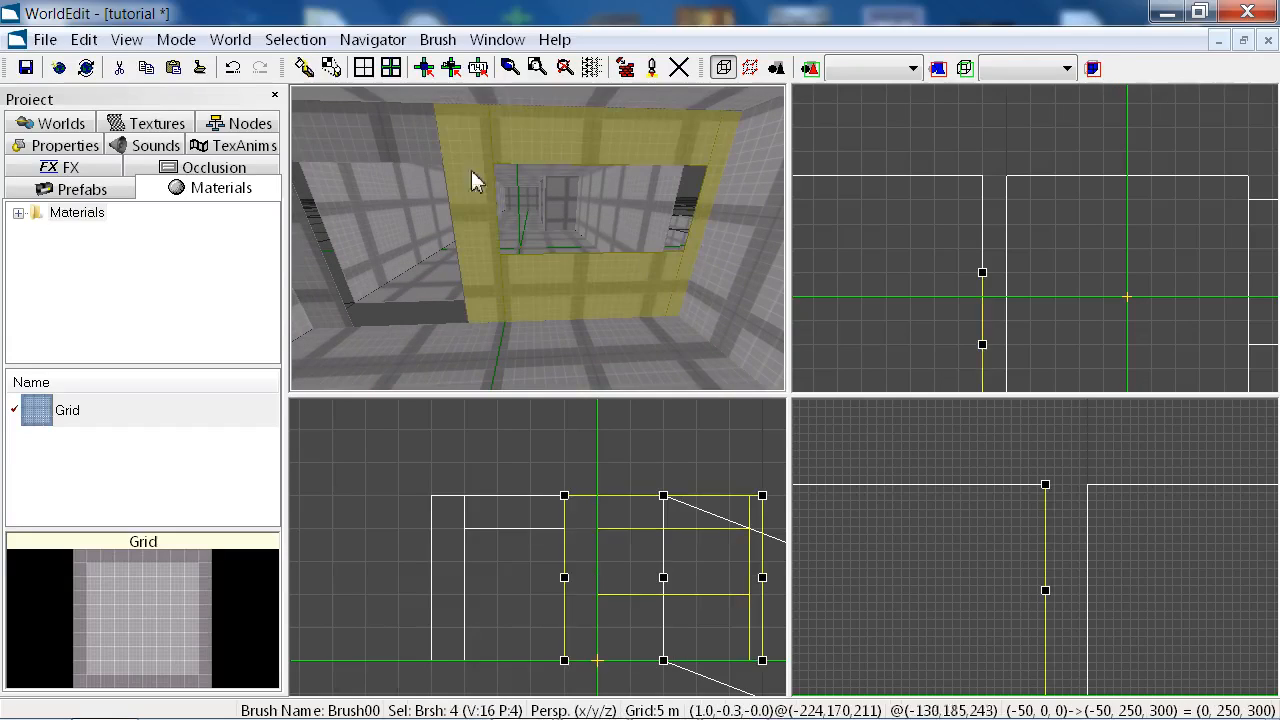
left_click(386, 171, "shift")
left_click(304, 265, "shift")
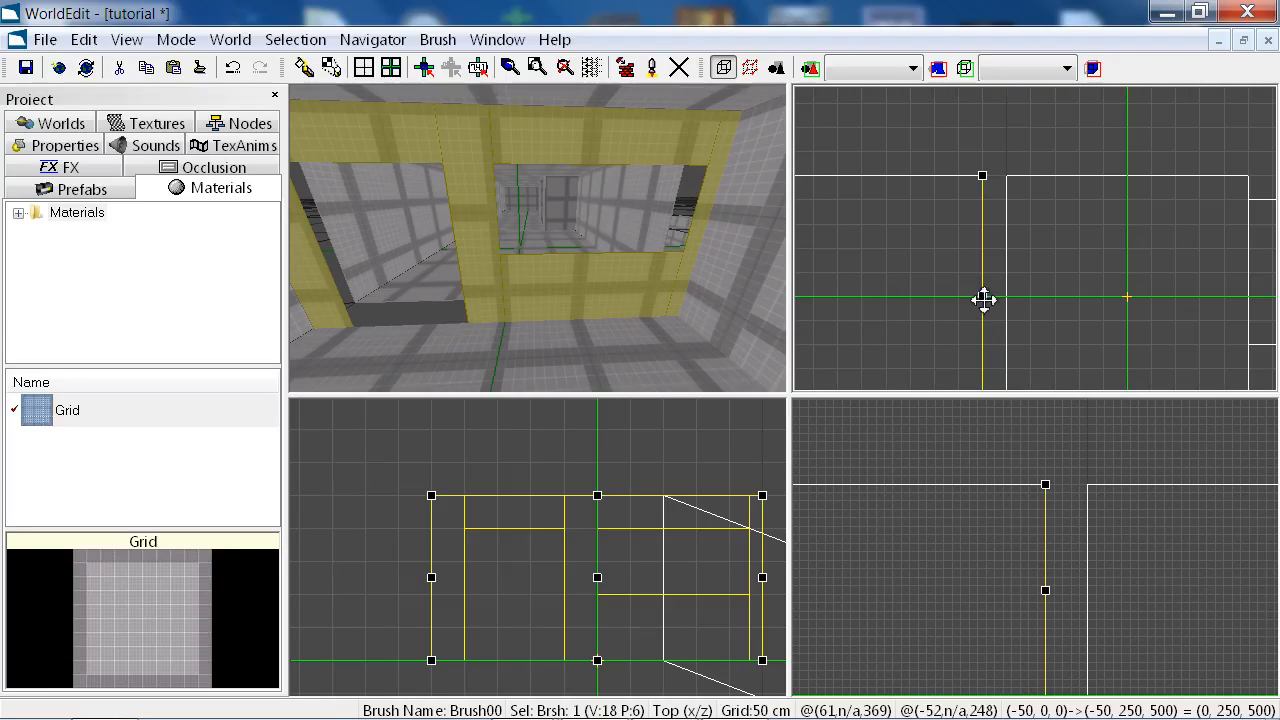
left_click_drag(983, 299, 1020, 297)
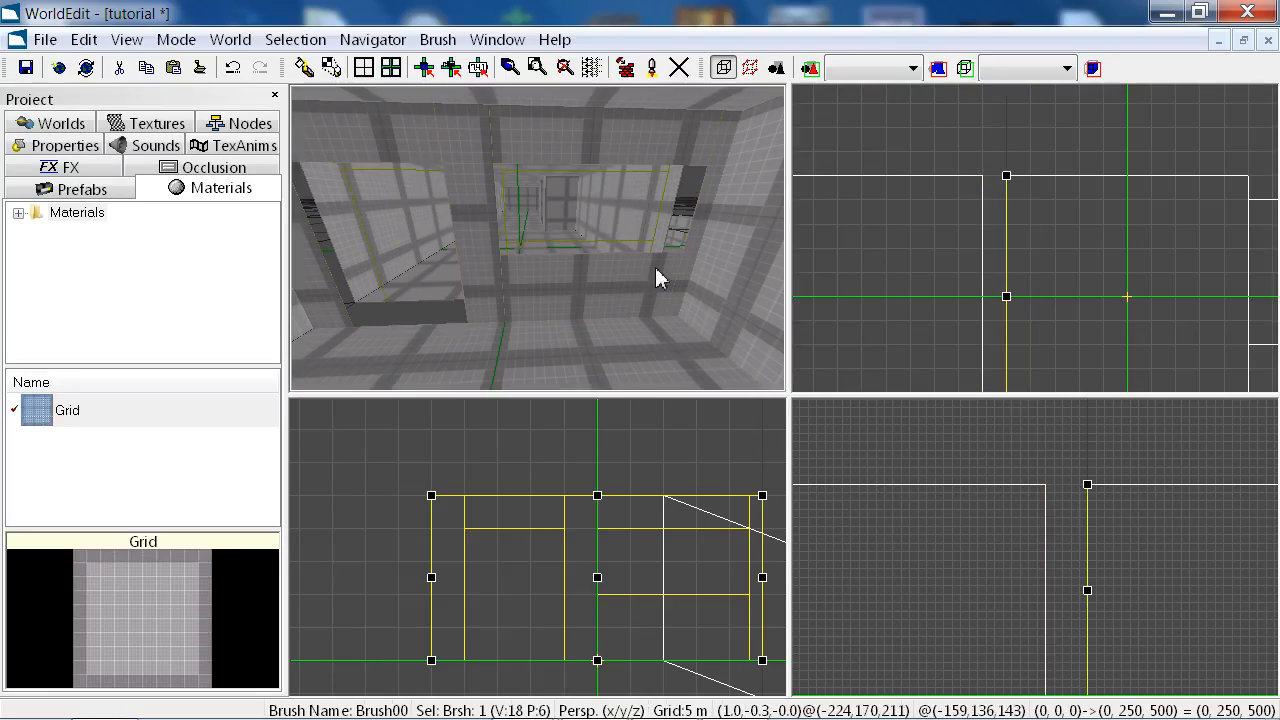
Draw a 50 by 150 cm brush with thickness 50 between the two doorways and stretch it up to a height of 200 cm
mouse_move(656, 268)
left_mouse_down()
mouse_move(582, 272)
mouse_move(520, 237)
mouse_move(537, 238)
mouse_move(545, 262)
left_mouse_up()
scroll(1018, 238, "up", 1)
key("d")
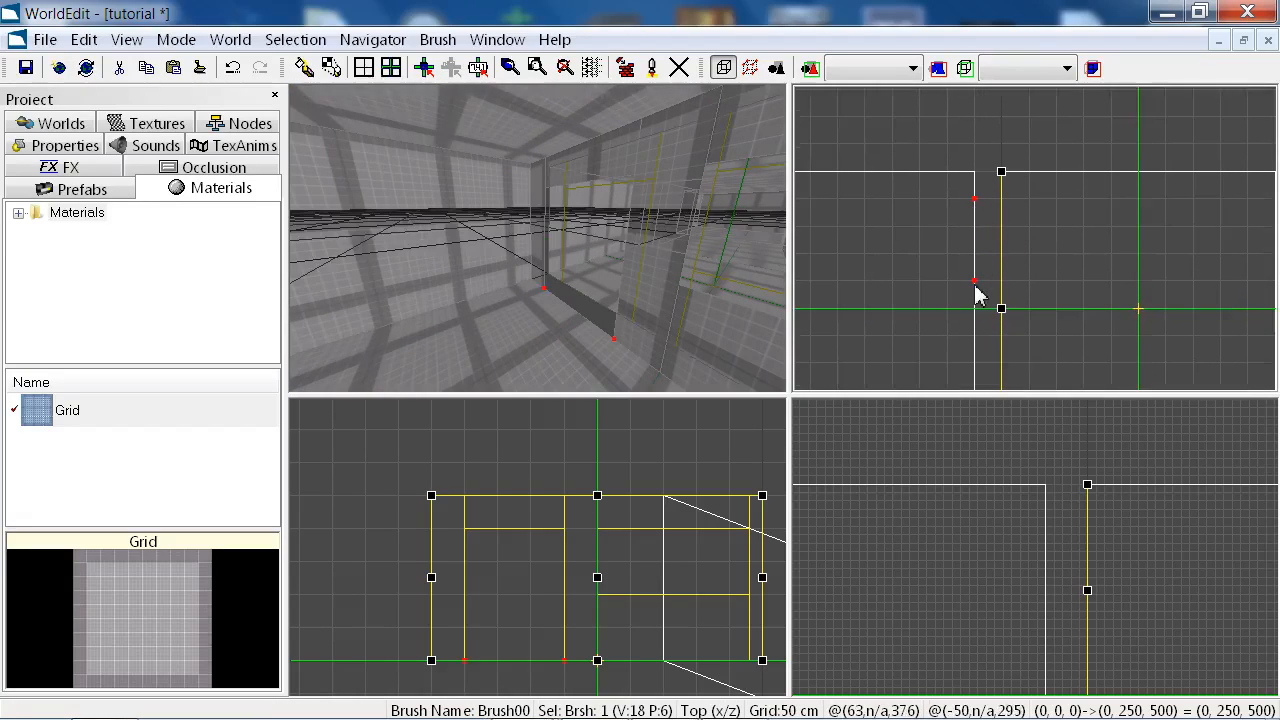
left_click(1001, 281)
left_click(1001, 199)
left_click(975, 199)
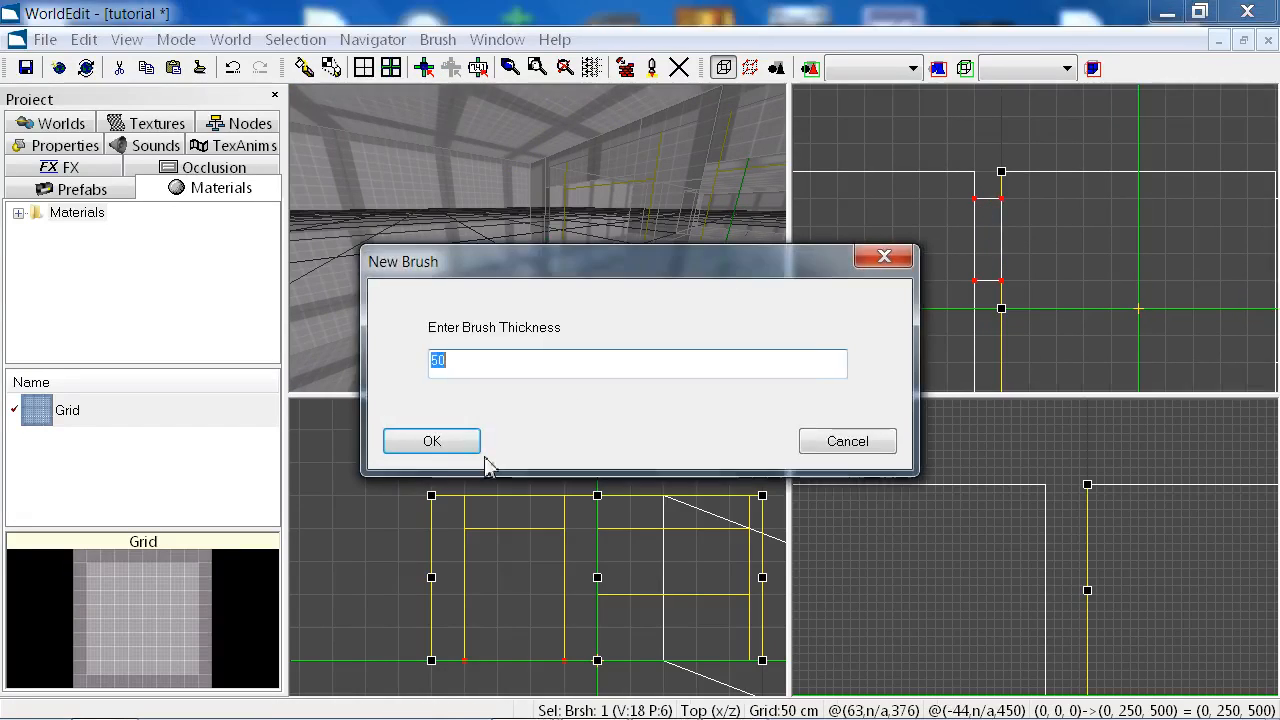
left_click(433, 448)
left_click_drag(526, 352, 538, 243)
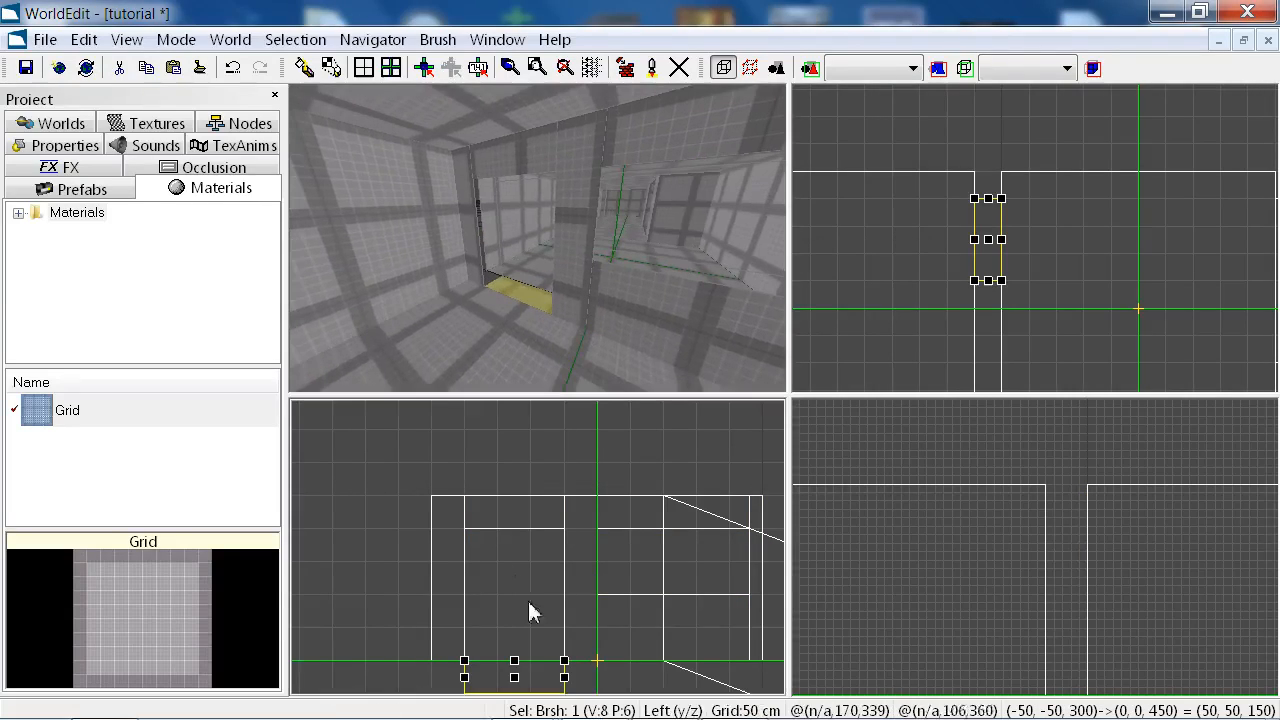
left_click_drag(514, 660, 514, 528)
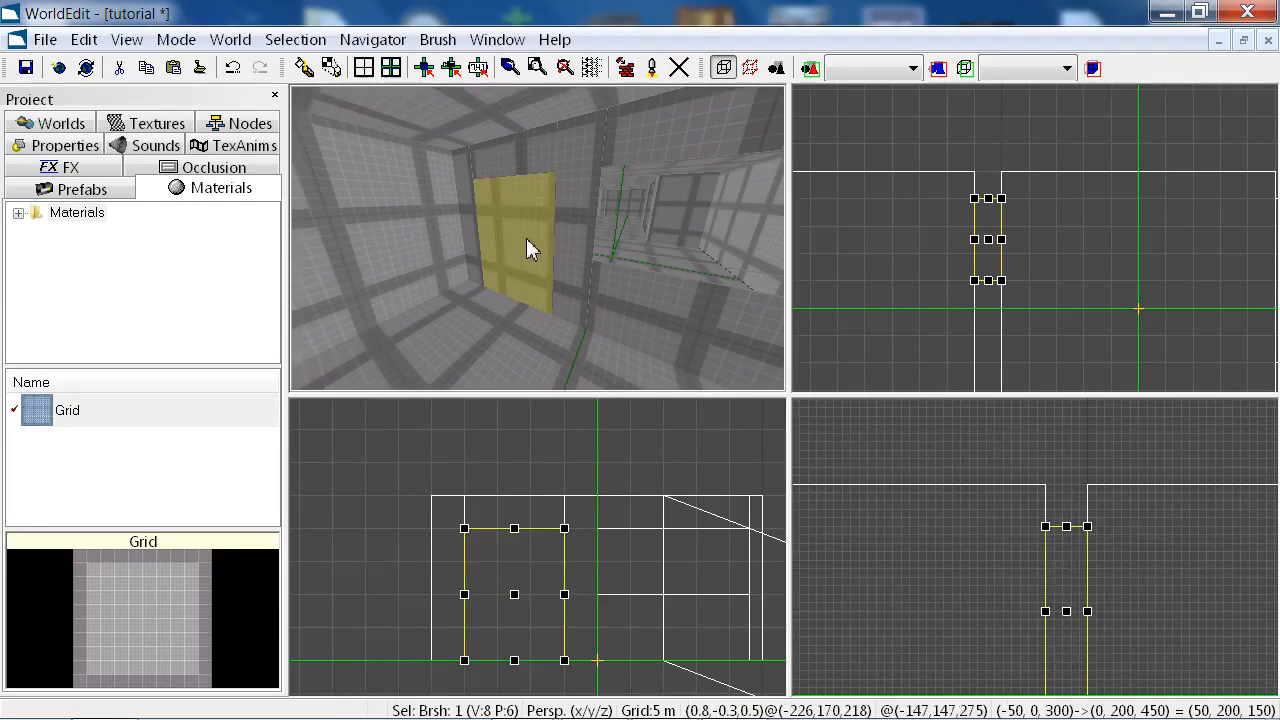
In geometry editing mode, delete the doorway brush's two faces that block the passage between the rooms
mouse_move(530, 250)
left_mouse_down()
mouse_move(580, 257)
mouse_move(541, 251)
mouse_move(555, 240)
left_mouse_up()
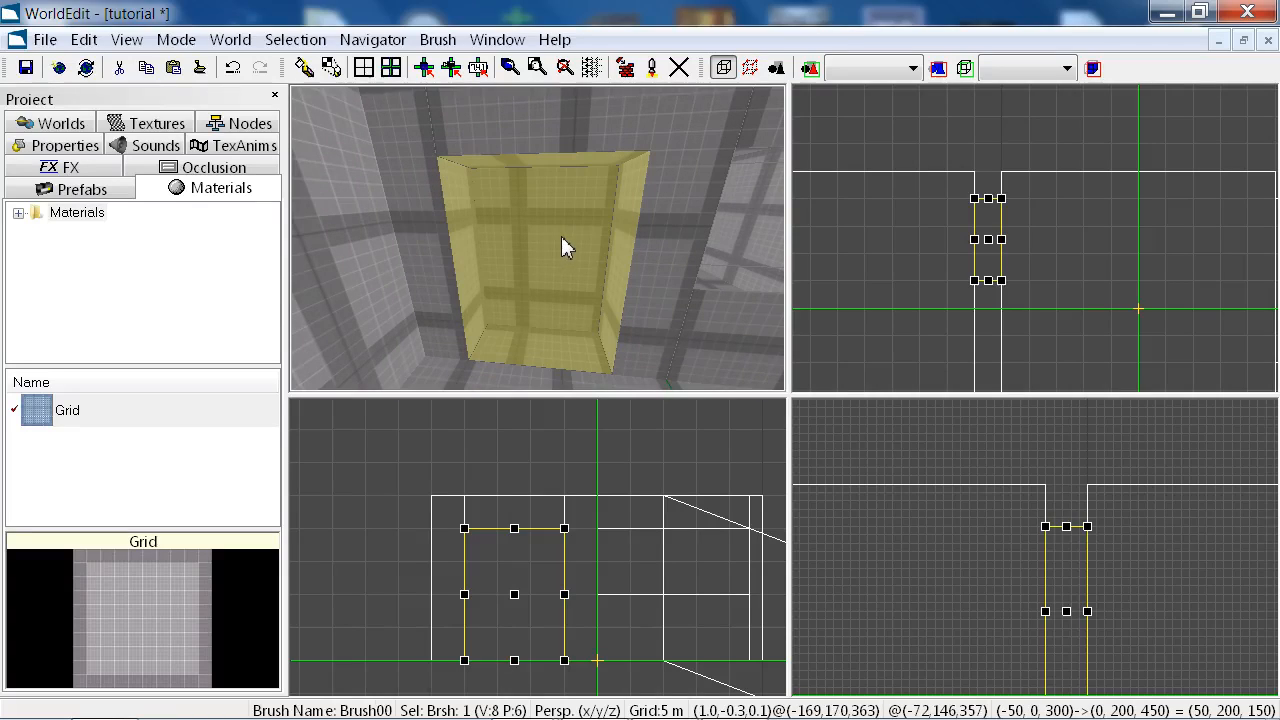
key("h")
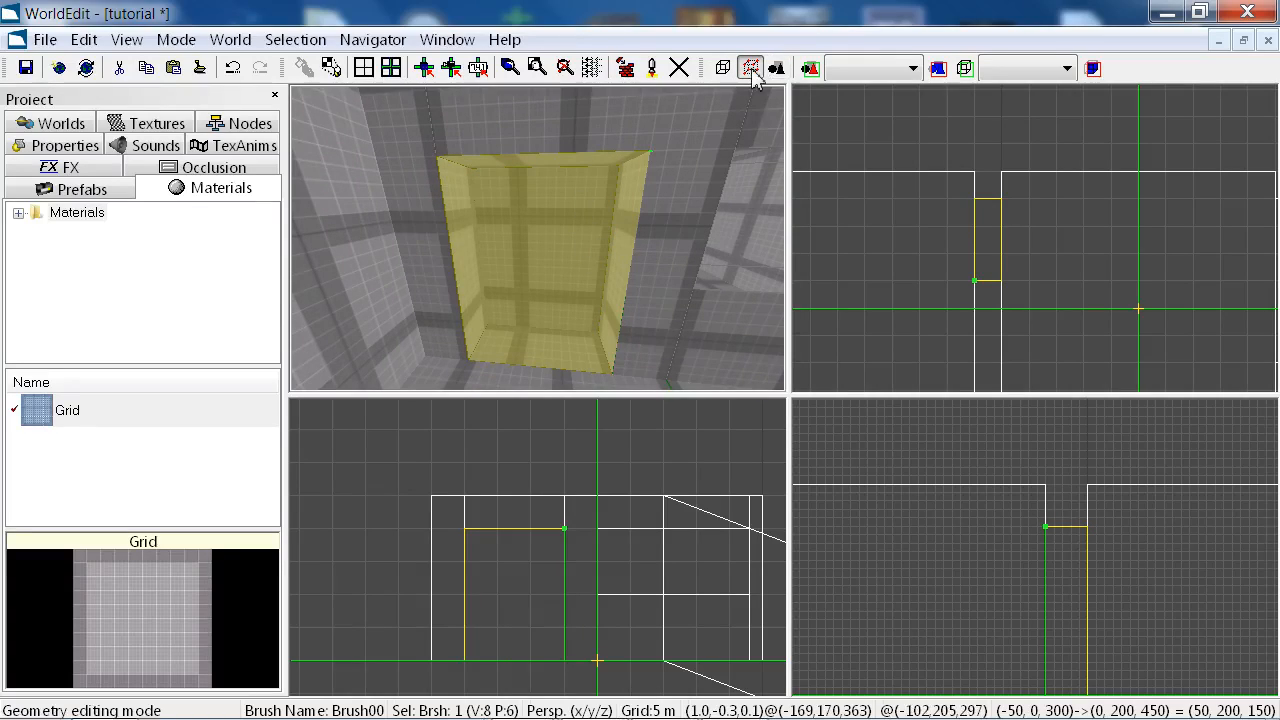
left_click(545, 253)
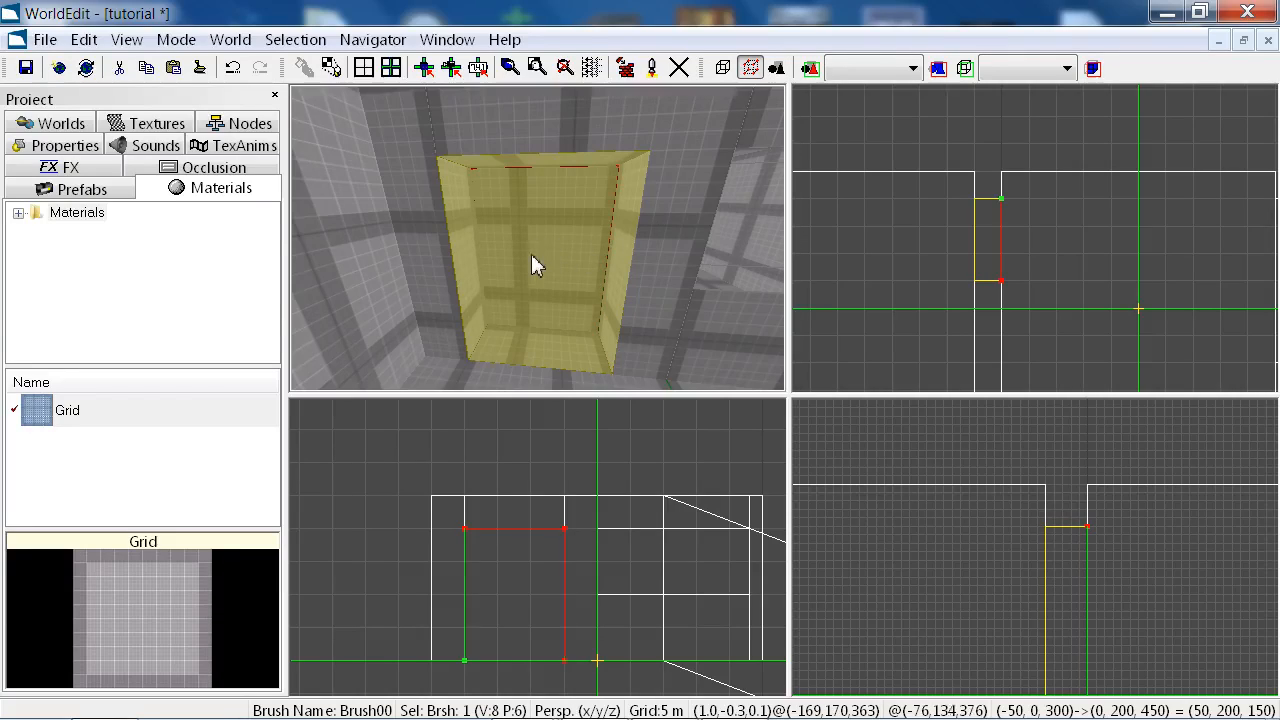
key("Delete")
right_click_drag(546, 292, 538, 238)
left_click(614, 283)
key("Delete")
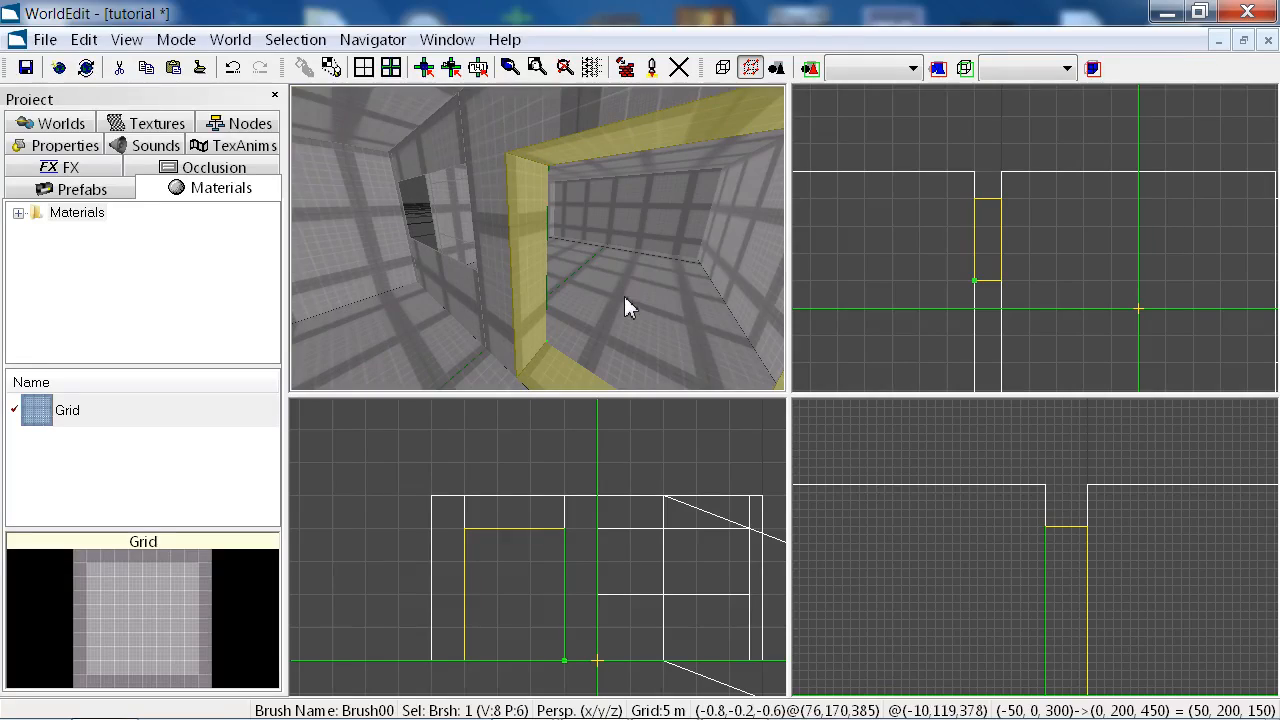
key("Escape")
mouse_move(634, 300)
right_mouse_down()
mouse_move(538, 238)
mouse_move(480, 233)
mouse_move(557, 279)
mouse_move(563, 266)
mouse_move(540, 246)
mouse_move(706, 245)
right_mouse_up()
key("Escape")
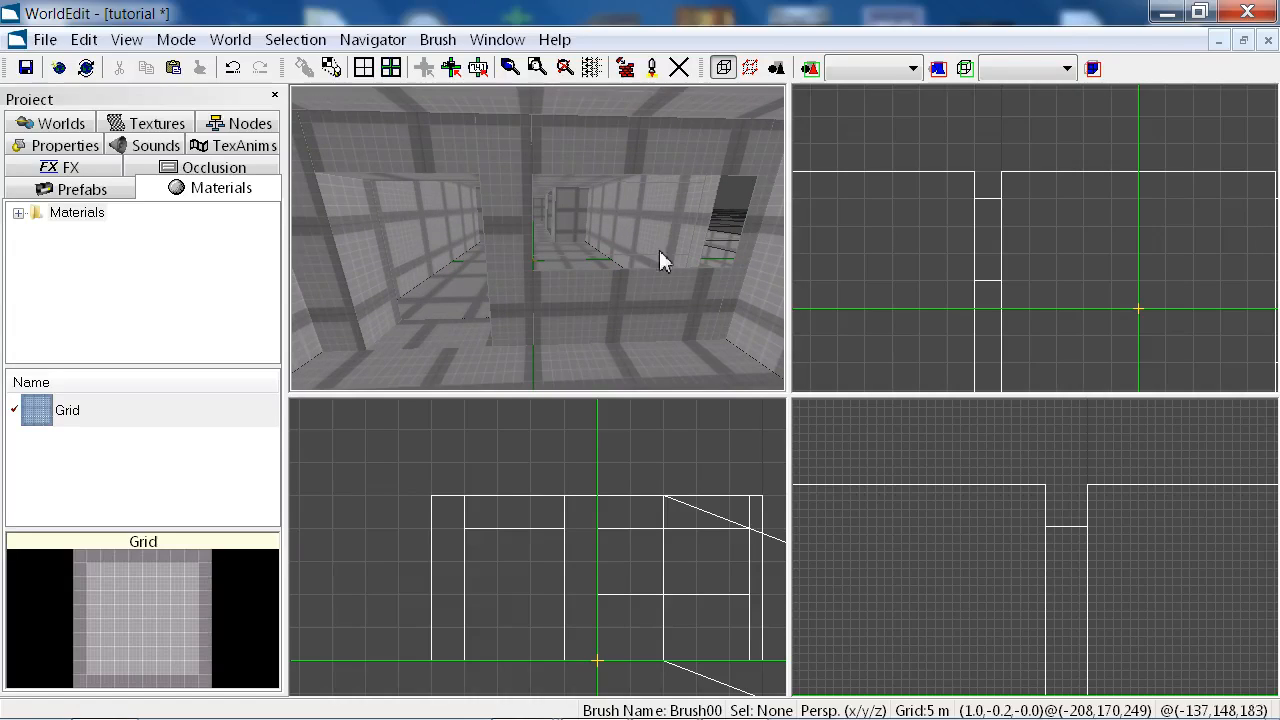
Clone the doorway frame into the window opening, resize it to fit the 230 by 100 cm hole, and save the level
left_click(432, 330)
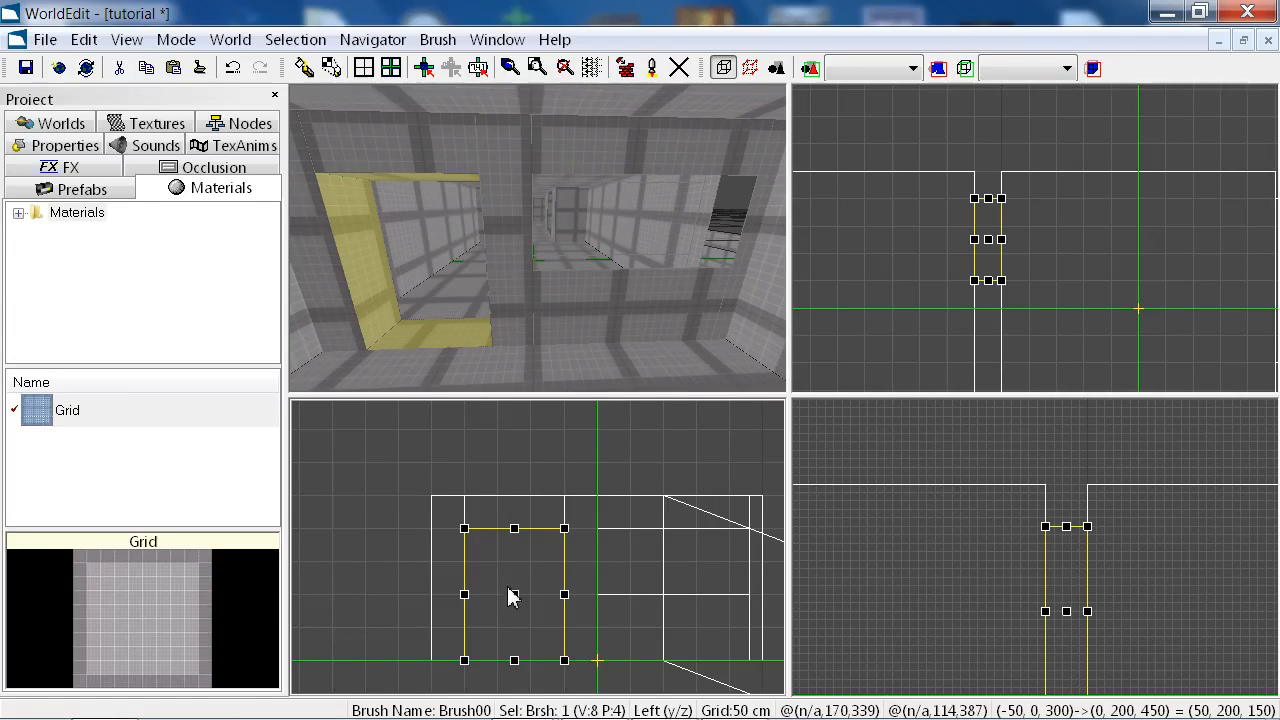
mouse_move(508, 589)
left_mouse_down()
mouse_move(629, 577)
mouse_move(700, 640)
mouse_move(734, 638)
mouse_move(698, 653)
mouse_move(750, 594)
left_mouse_up()
key("minus")
key("ctrl+s")
mouse_move(664, 210)
right_mouse_down()
mouse_move(562, 242)
mouse_move(539, 235)
mouse_move(551, 240)
mouse_move(537, 238)
mouse_move(550, 238)
mouse_move(540, 249)
right_mouse_up()
key("Escape")
key("ctrl+s")
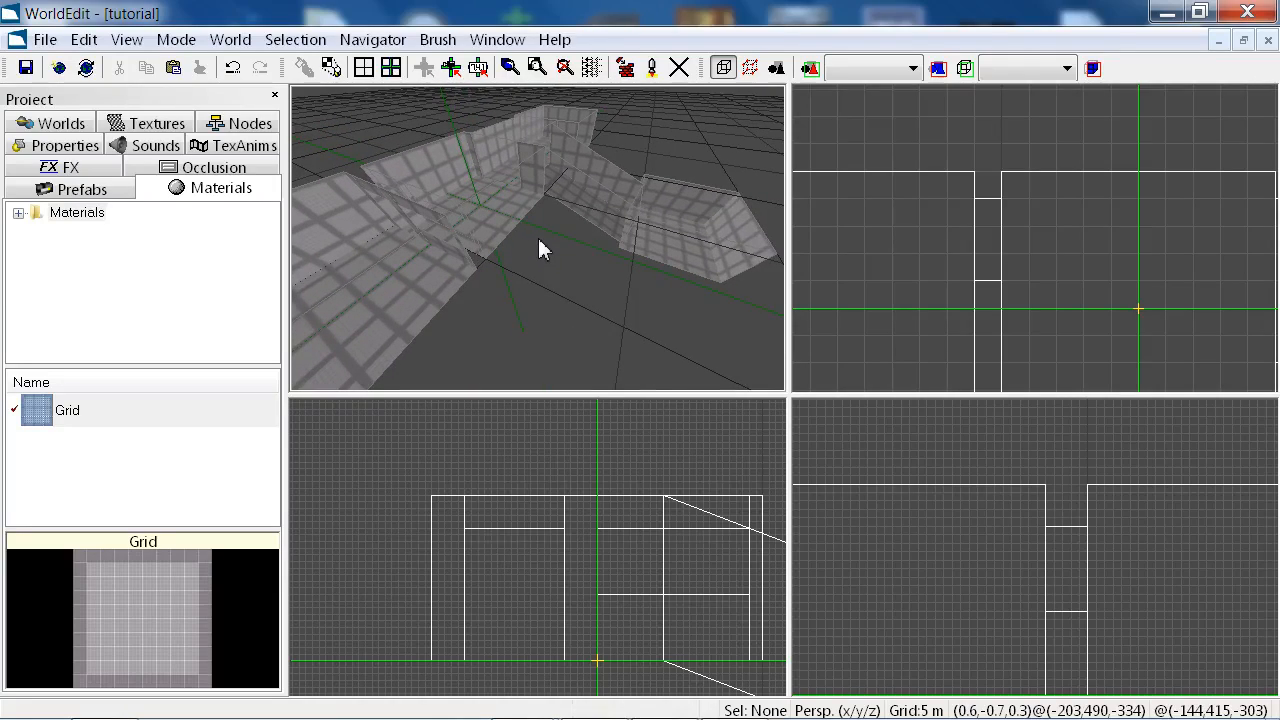